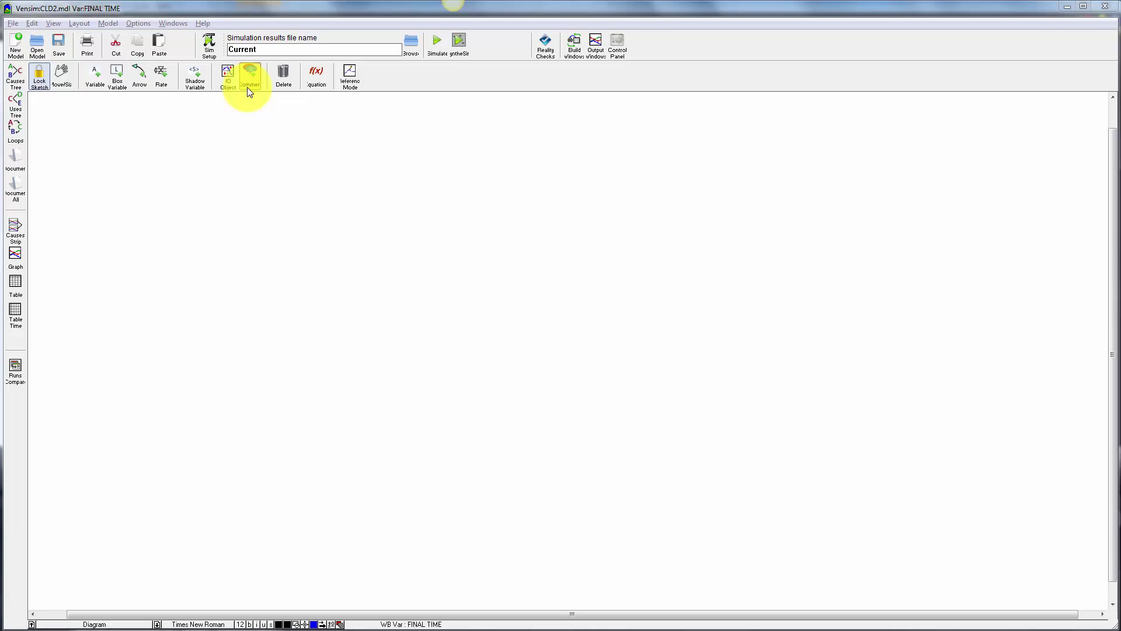
# - Switch the sketch from Lock Sketch to the Move/Size tool
pyautogui.press('2')
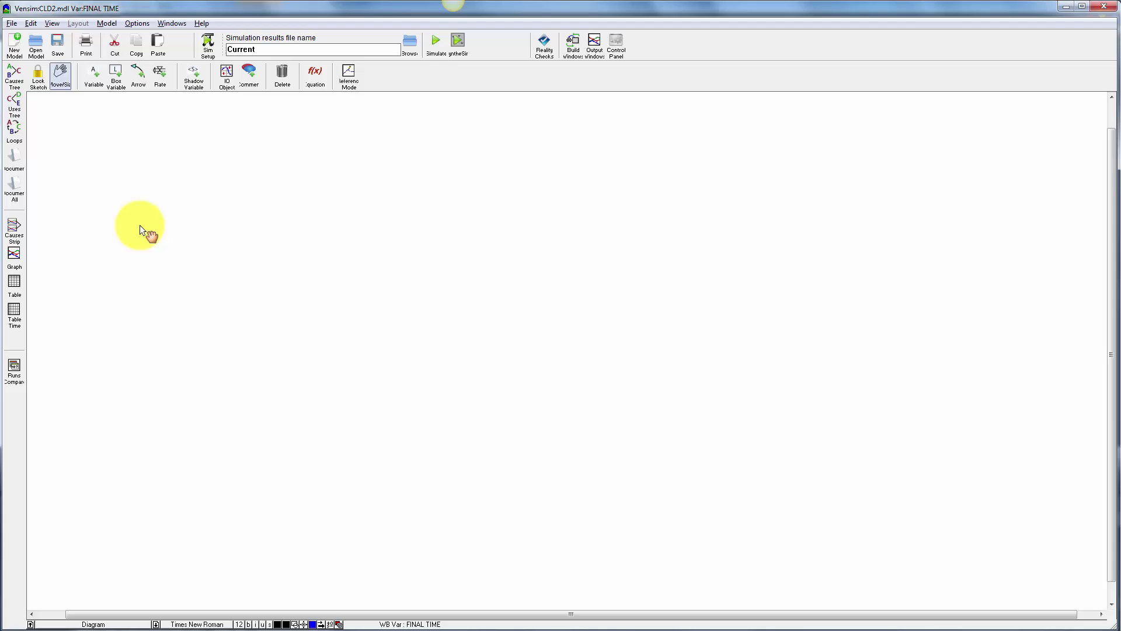
# - Place Population at the centre, Births on its left and Deaths on its right, nudging Deaths closer
pyautogui.click(93, 74)
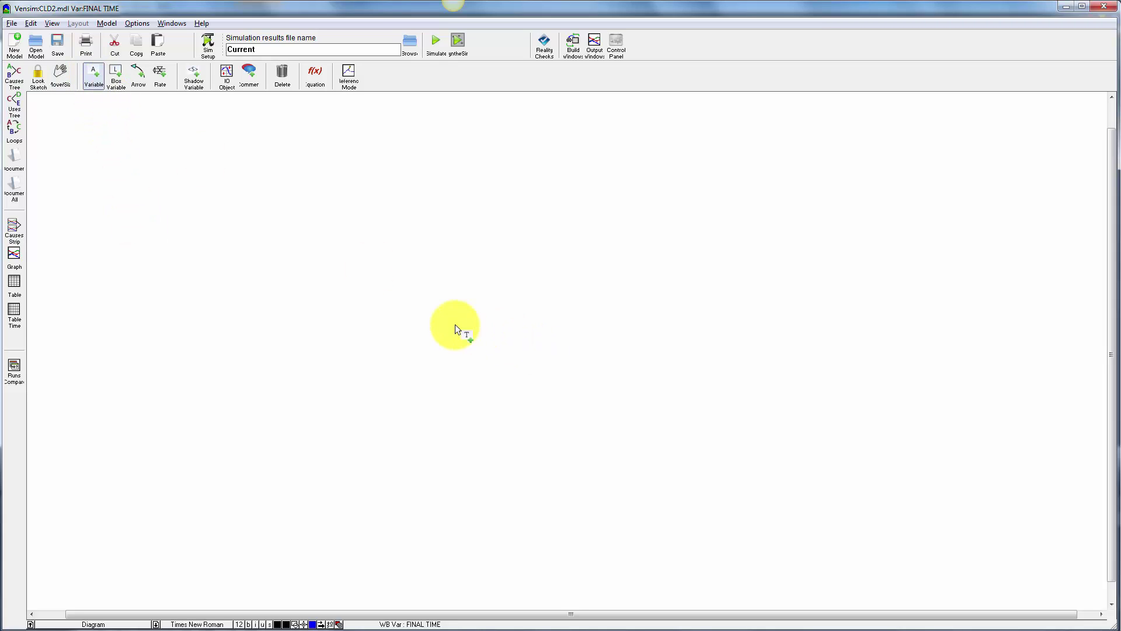
pyautogui.click(420, 334)
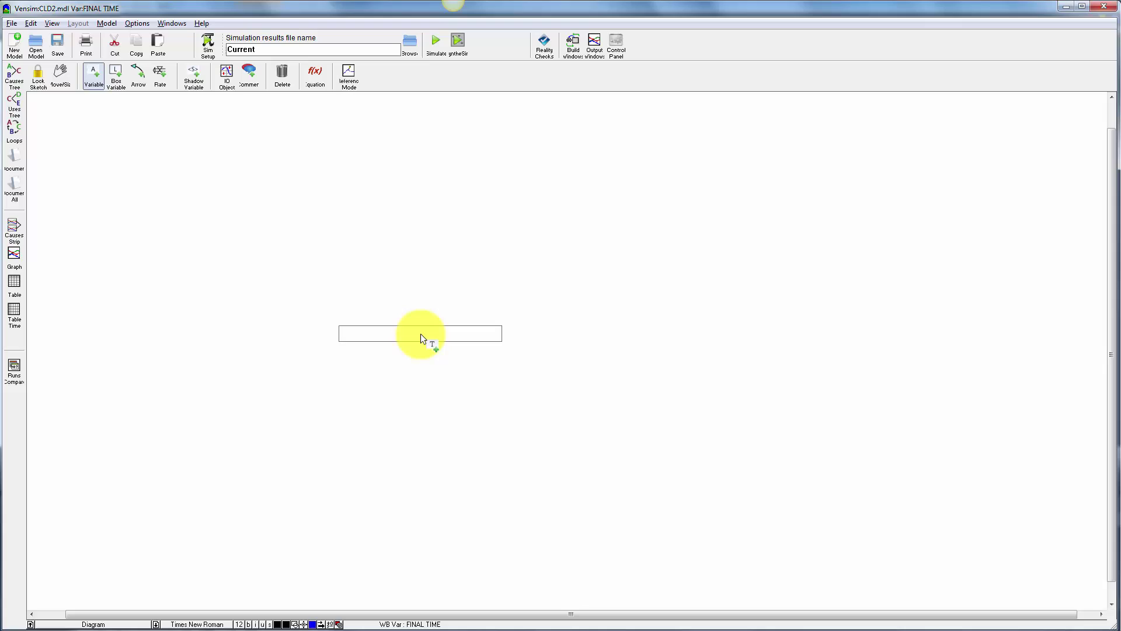
pyautogui.write('Population')
pyautogui.press('Return')
pyautogui.click(191, 335)
pyautogui.write('B')
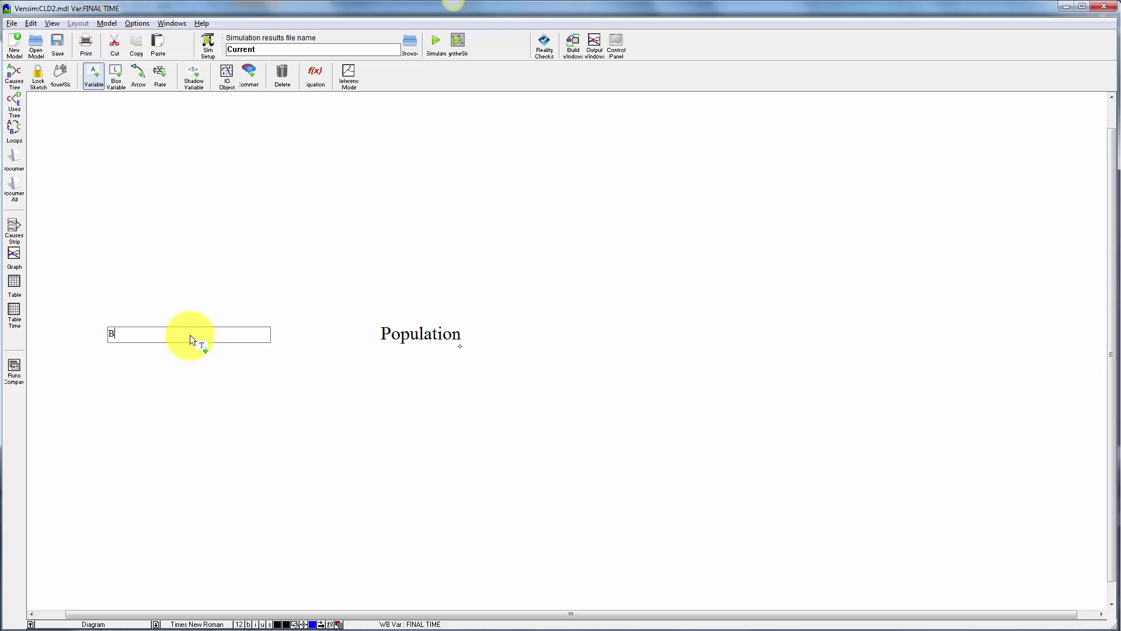
pyautogui.write('irths')
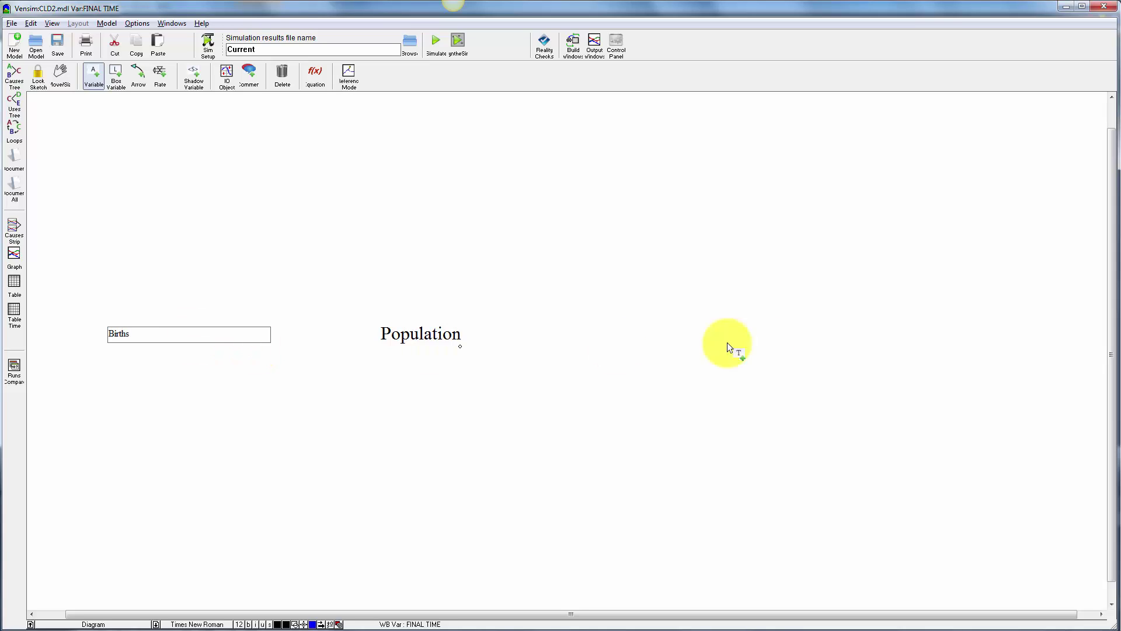
pyautogui.click(693, 335)
pyautogui.write('Deaths')
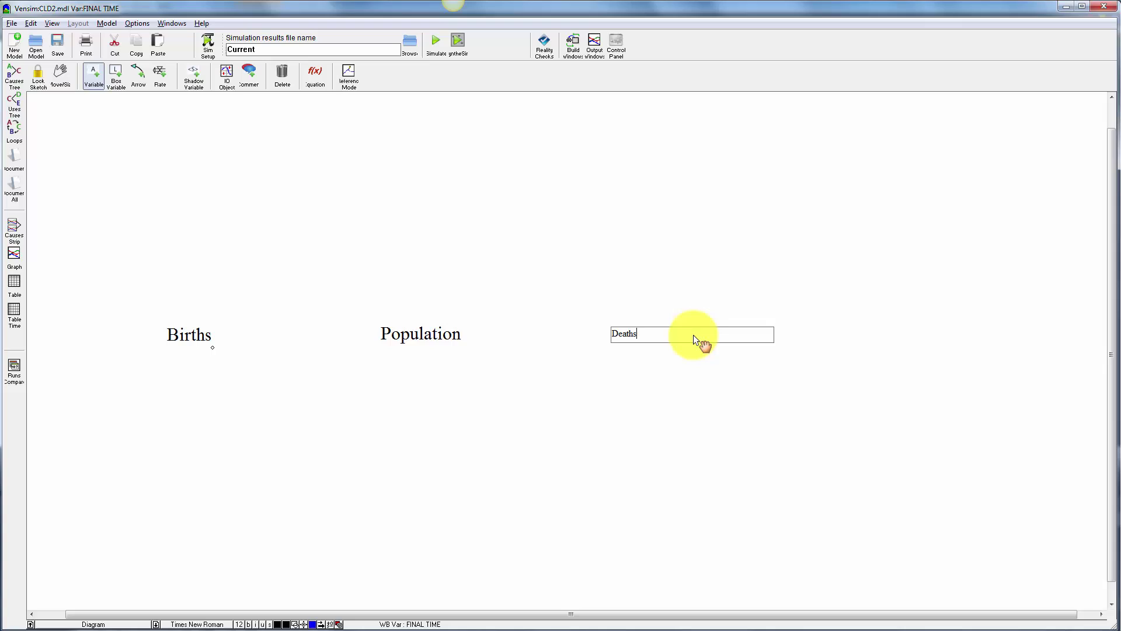
pyautogui.press('Return')
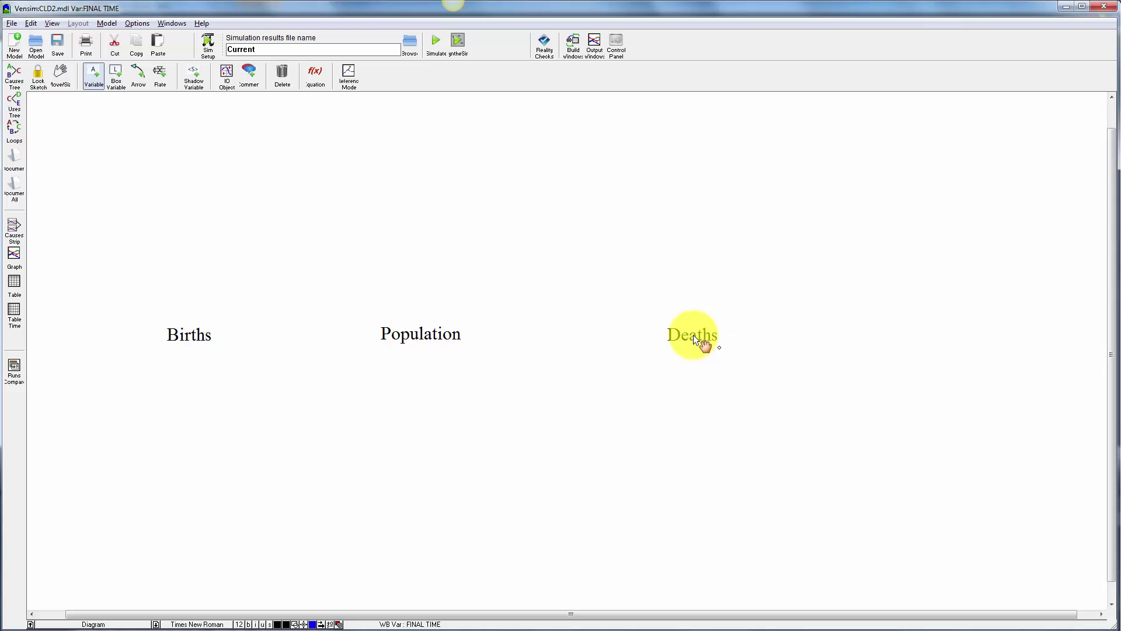
pyautogui.moveTo(693, 334); pyautogui.dragTo(661, 337)
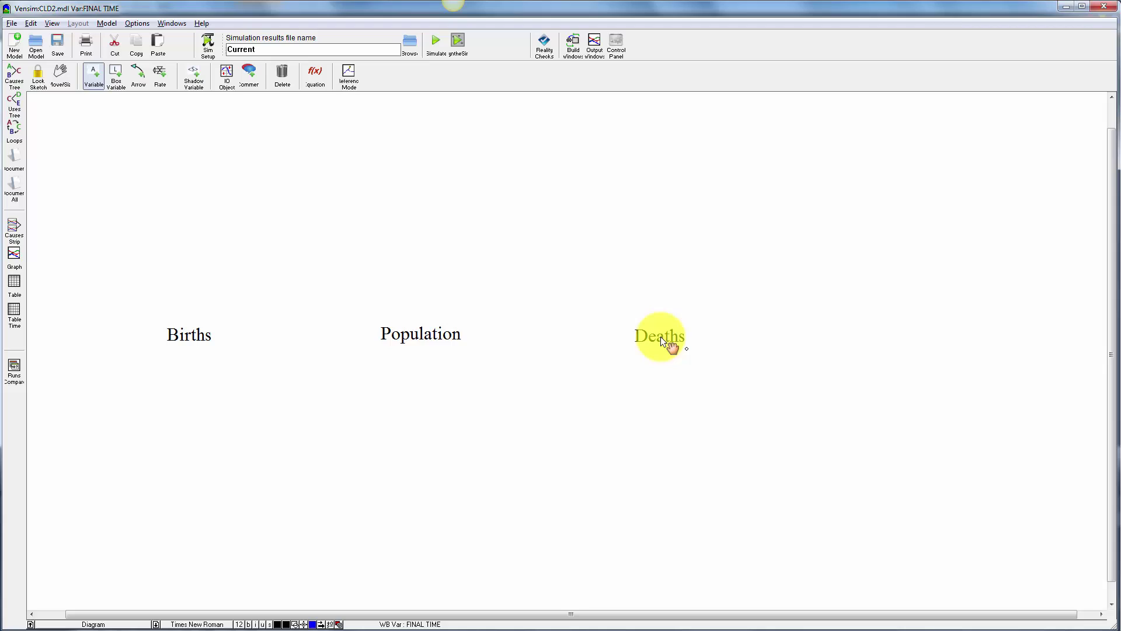
# - Draw a straight Births-to-Population arrow and bend it upward, then undo both changes
pyautogui.click(139, 83)
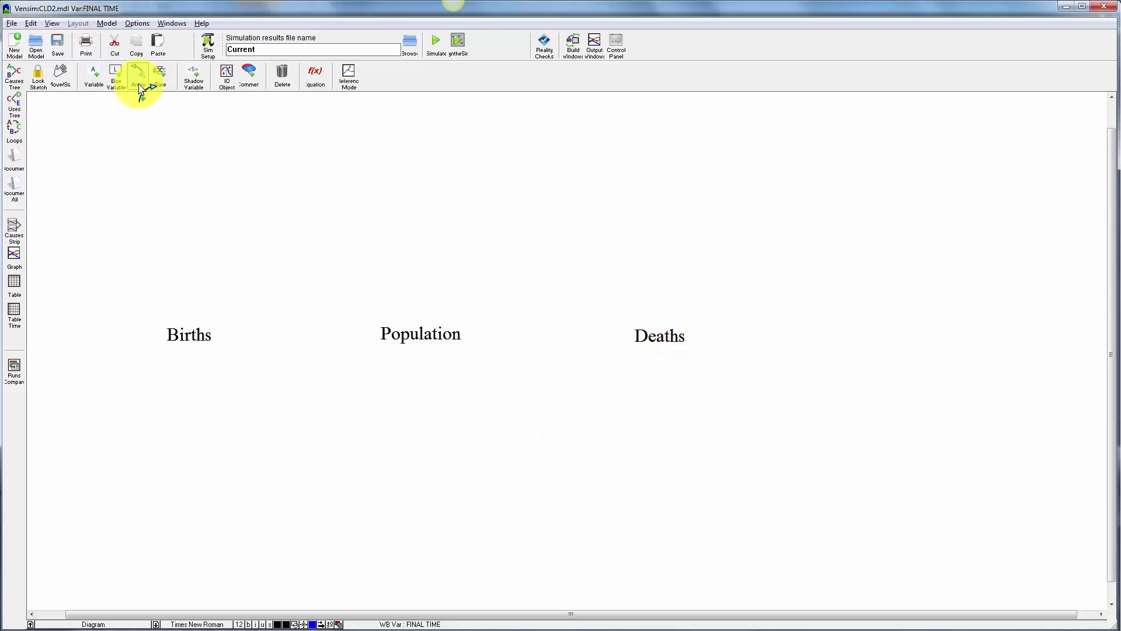
pyautogui.click(186, 336)
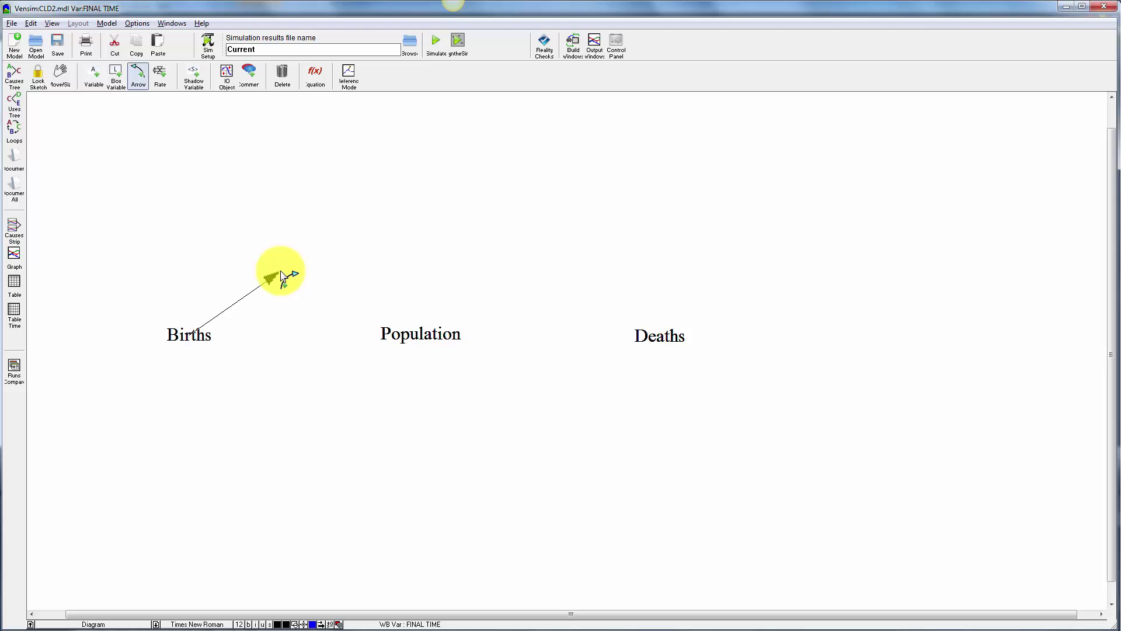
pyautogui.click(405, 340)
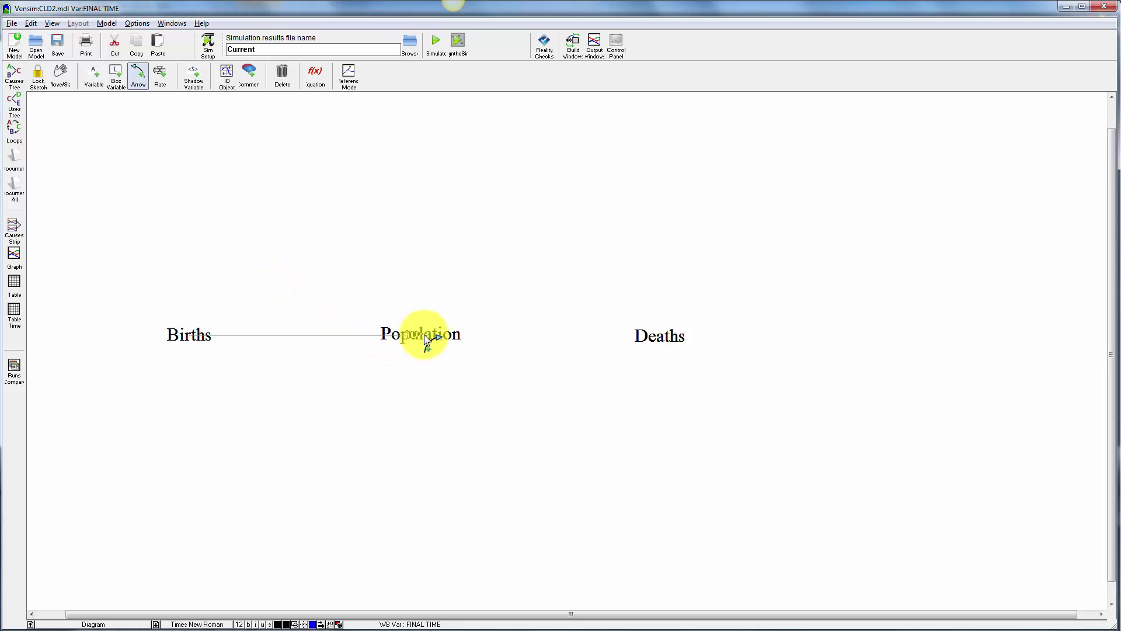
pyautogui.click(405, 340)
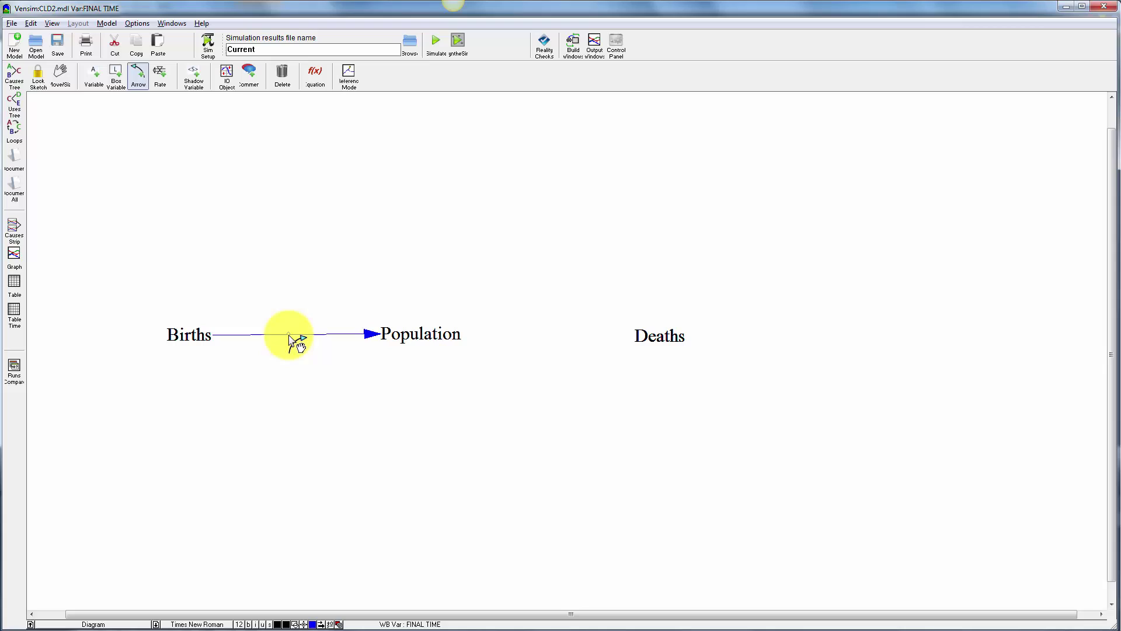
pyautogui.moveTo(288, 334); pyautogui.dragTo(286, 277)
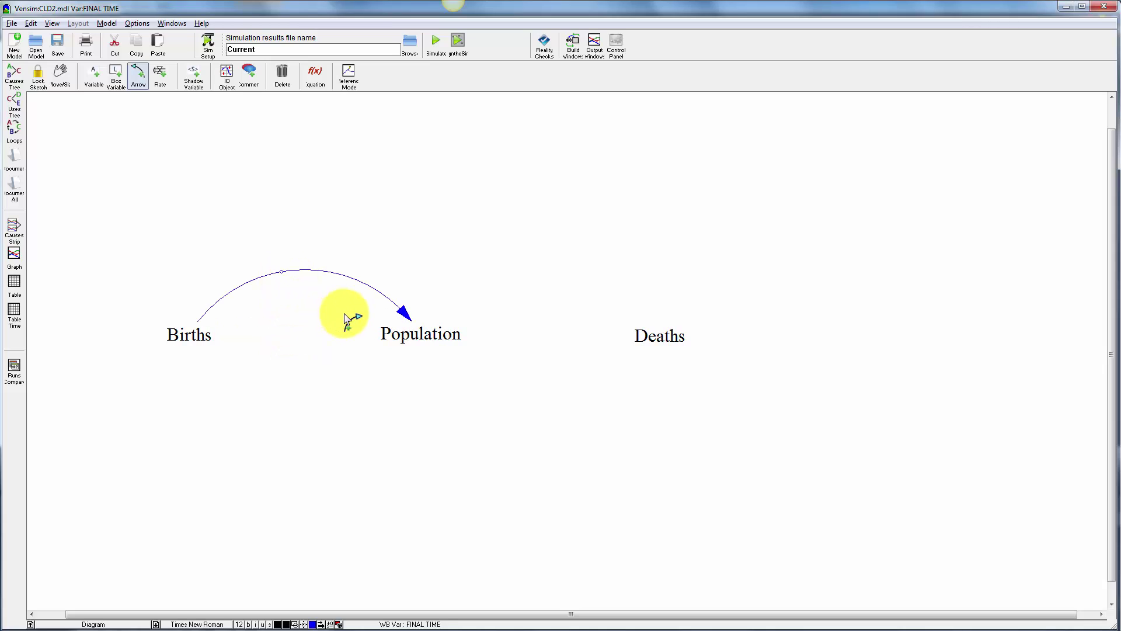
pyautogui.hotkey('ctrl', 'z')
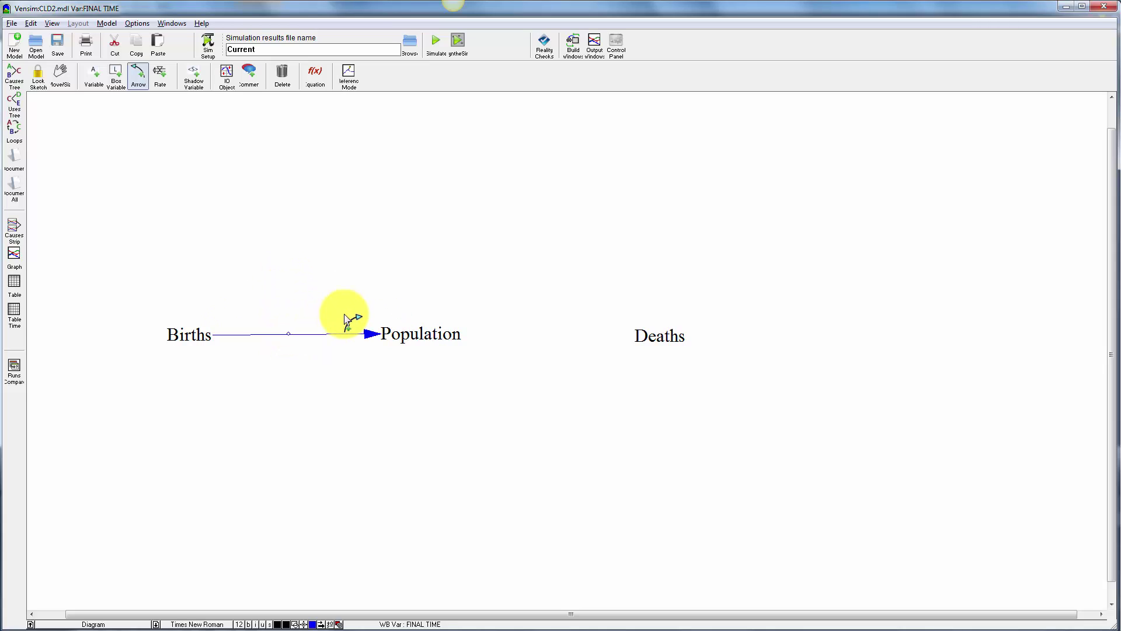
pyautogui.hotkey('ctrl', 'z')
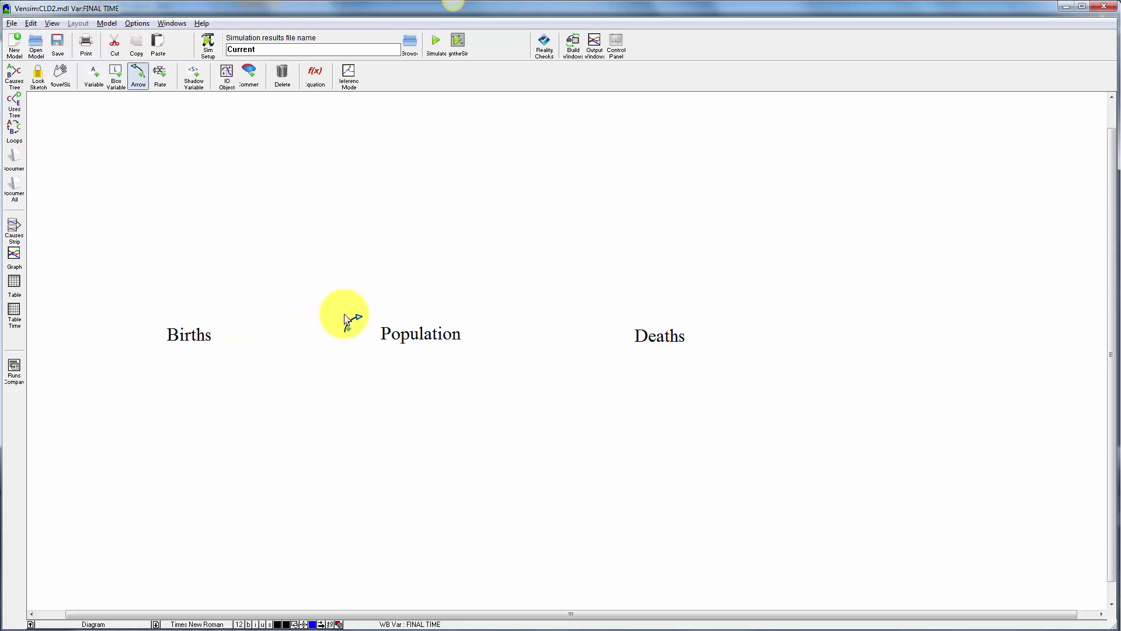
# - Redraw the Births-to-Population arrow curving through a bend point above the gap
pyautogui.click(188, 338)
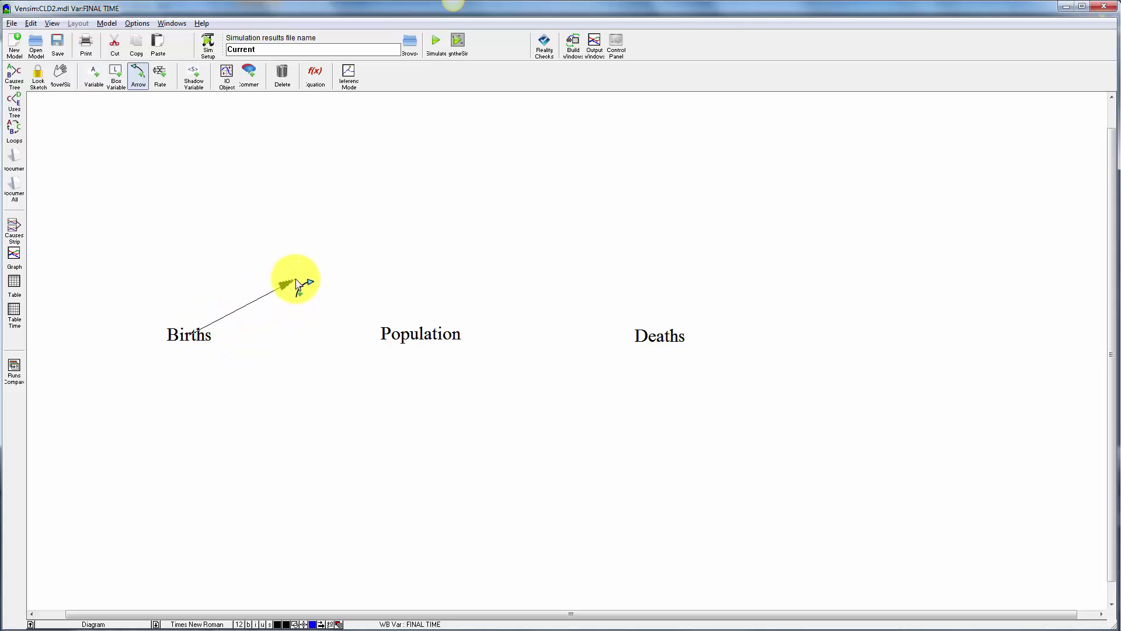
pyautogui.click(291, 272)
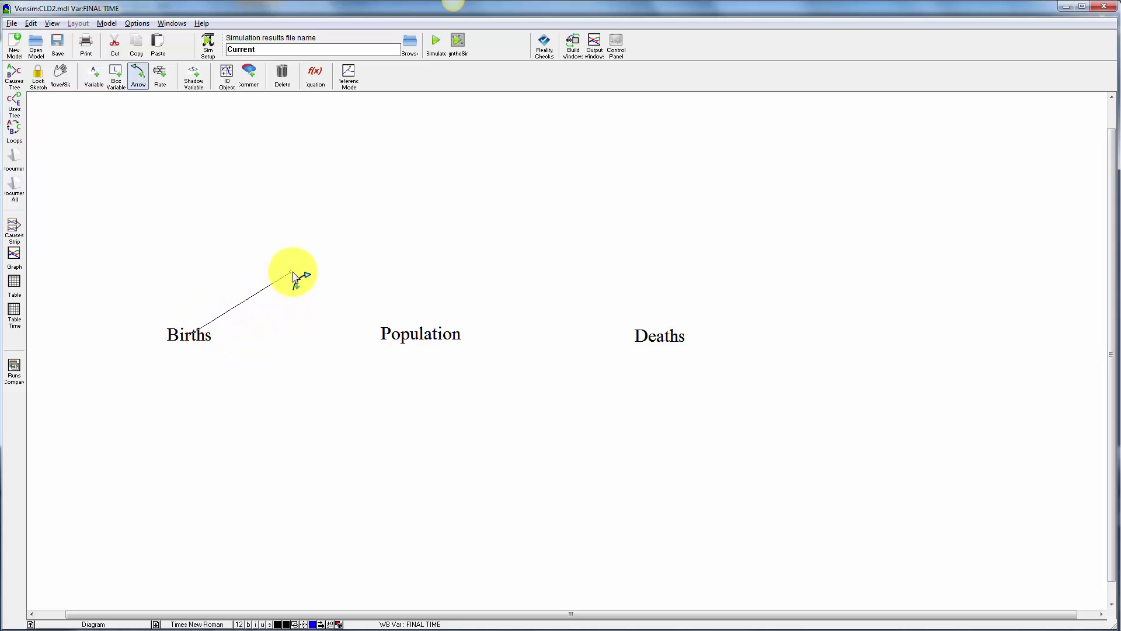
pyautogui.click(420, 341)
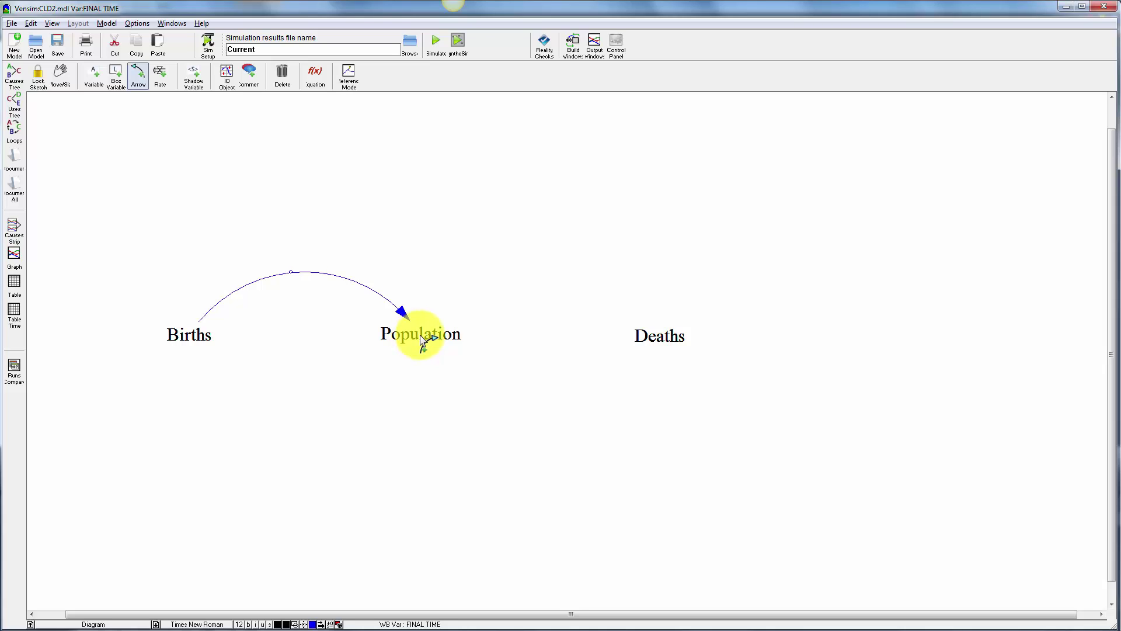
# - Draw Population→Births and Population→Deaths arcs below, and a Deaths→Population arc above
pyautogui.click(422, 341)
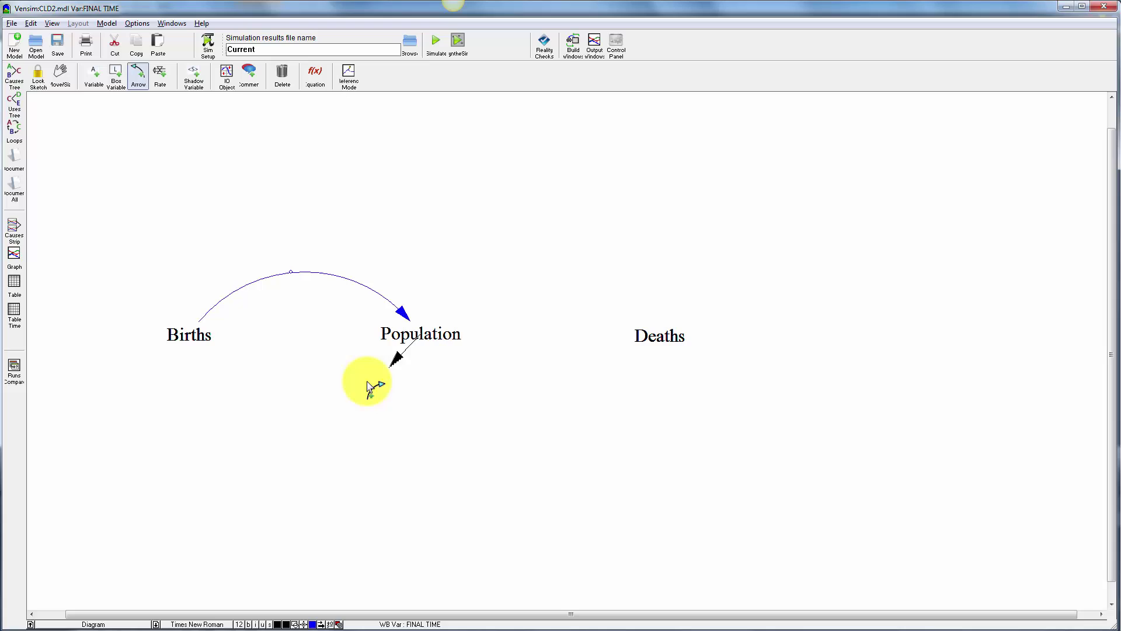
pyautogui.click(310, 395)
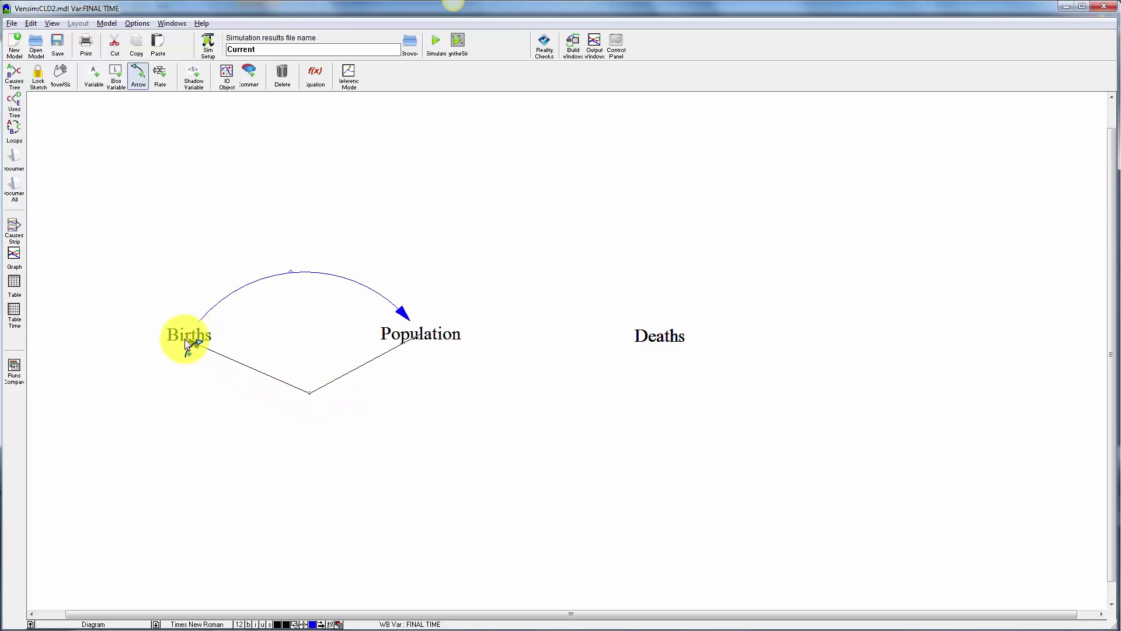
pyautogui.click(193, 344)
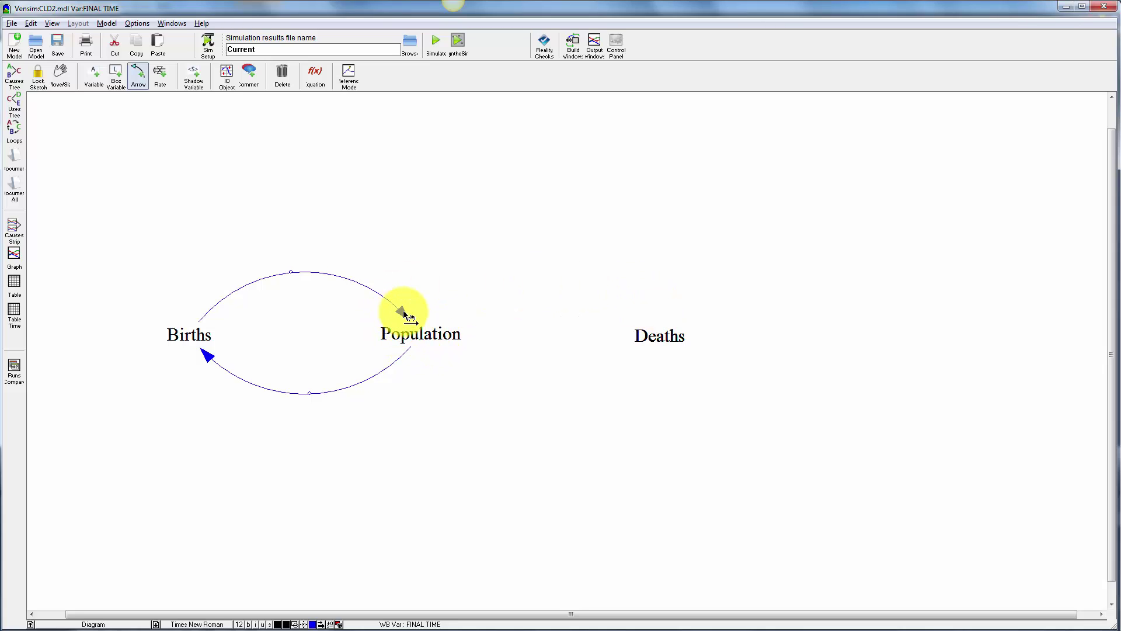
pyautogui.click(429, 342)
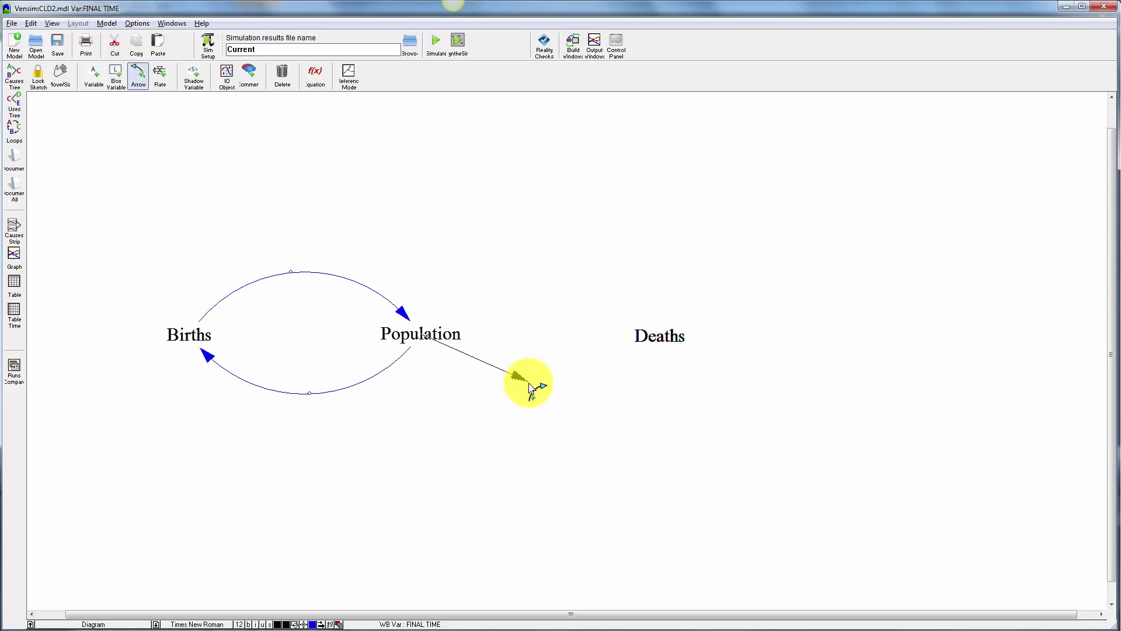
pyautogui.click(533, 391)
pyautogui.click(657, 335)
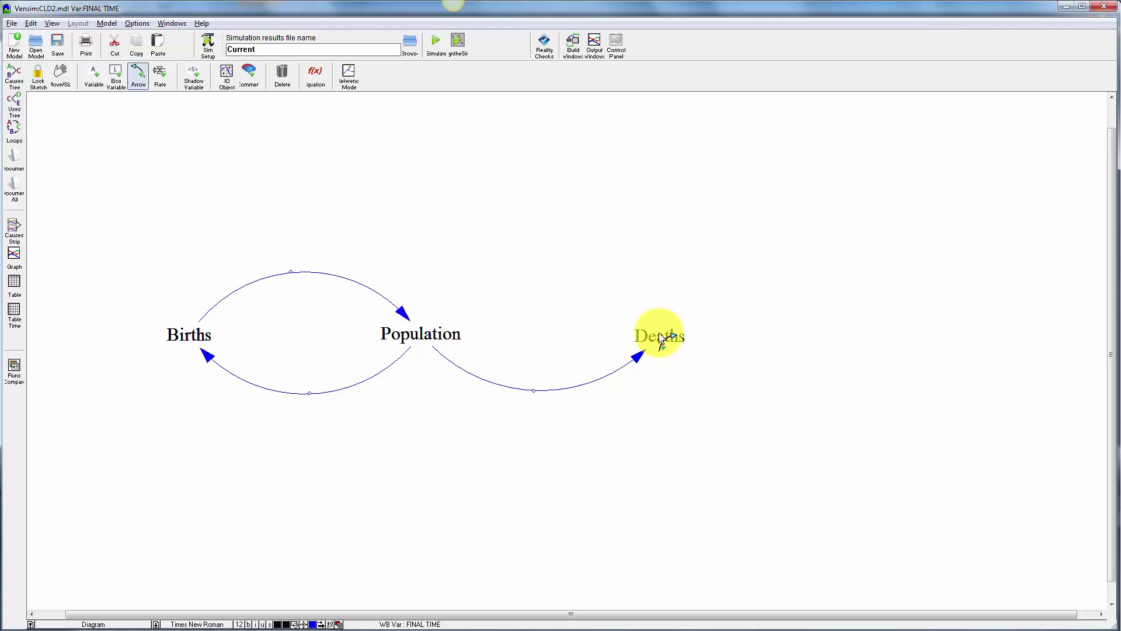
pyautogui.click(658, 334)
pyautogui.click(574, 270)
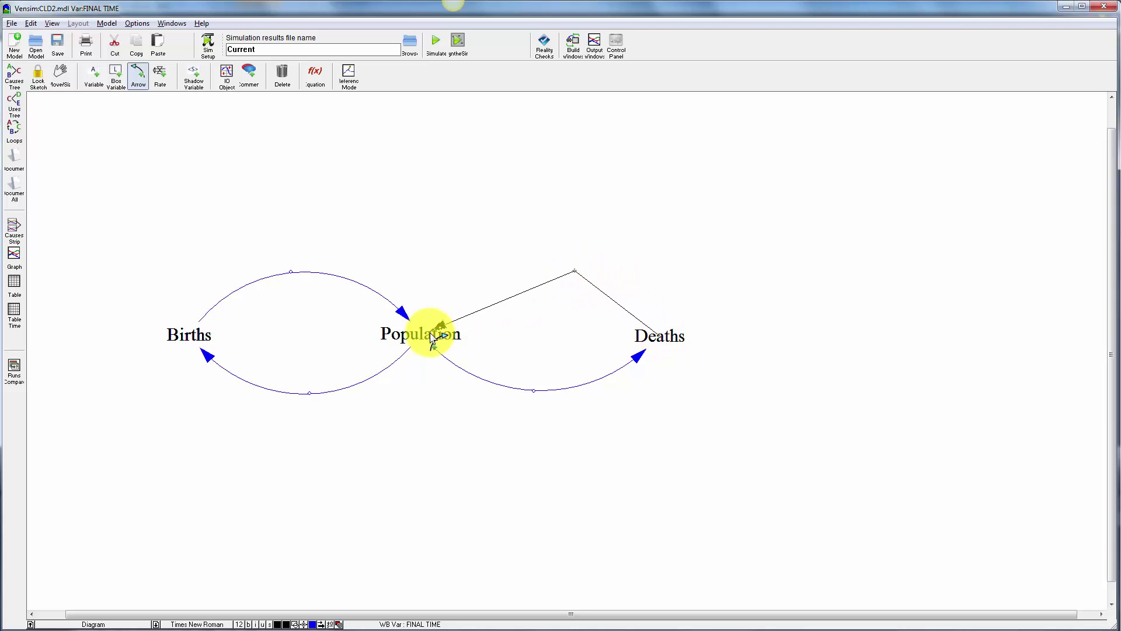
pyautogui.click(426, 336)
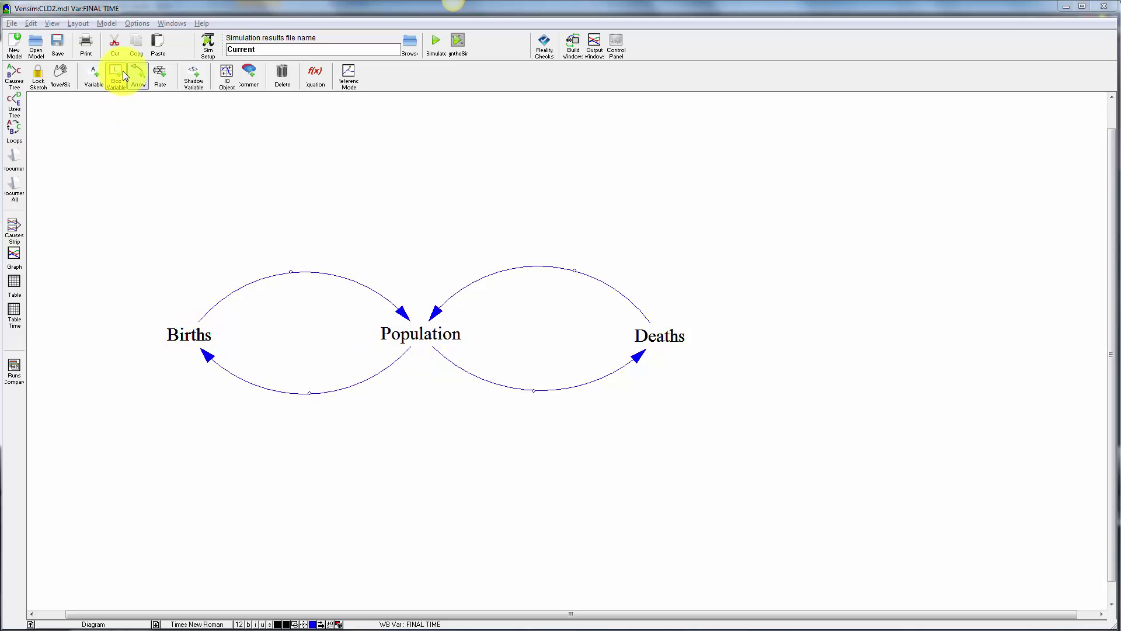
# - Add Birth Rate below Births and Death Rate below Deaths
pyautogui.click(94, 74)
pyautogui.click(217, 463)
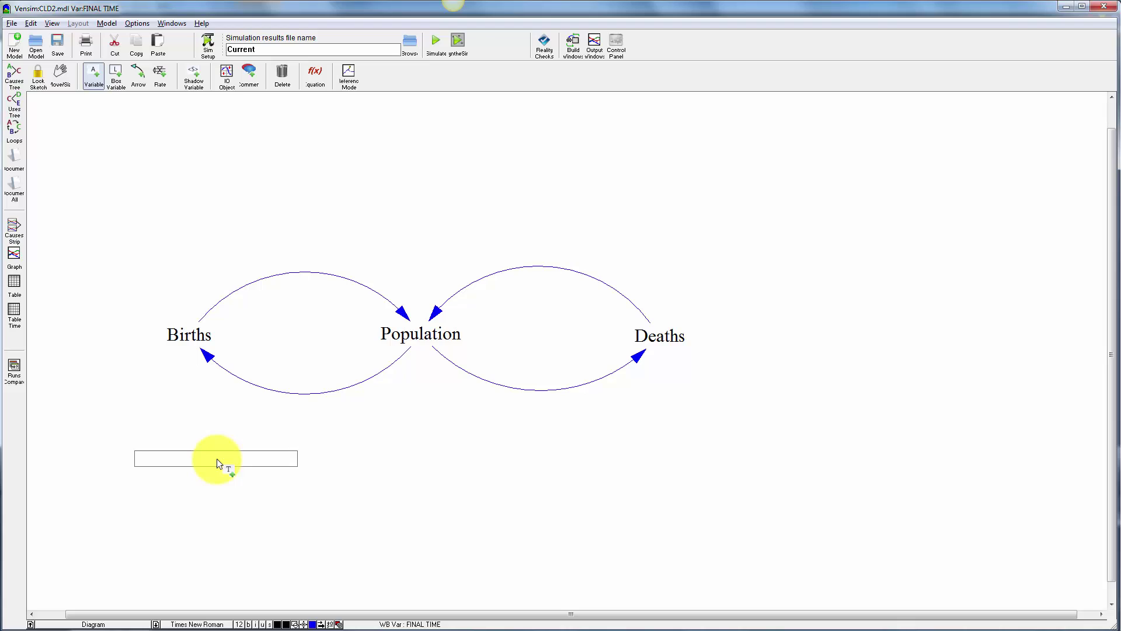
pyautogui.write('Birth Rate')
pyautogui.press('Return')
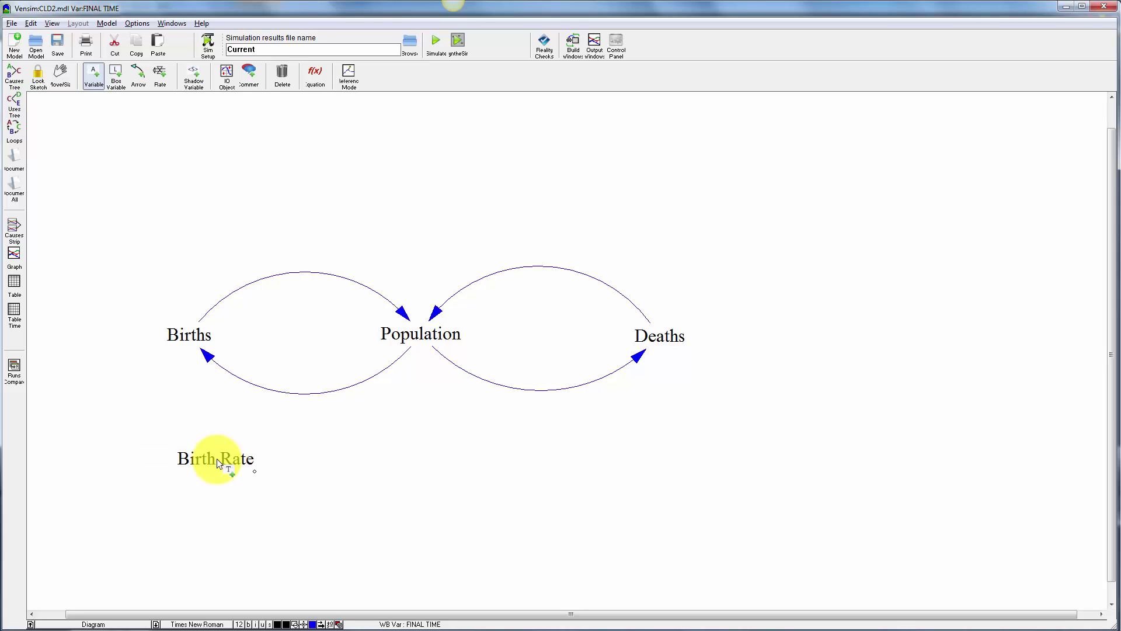
pyautogui.click(614, 449)
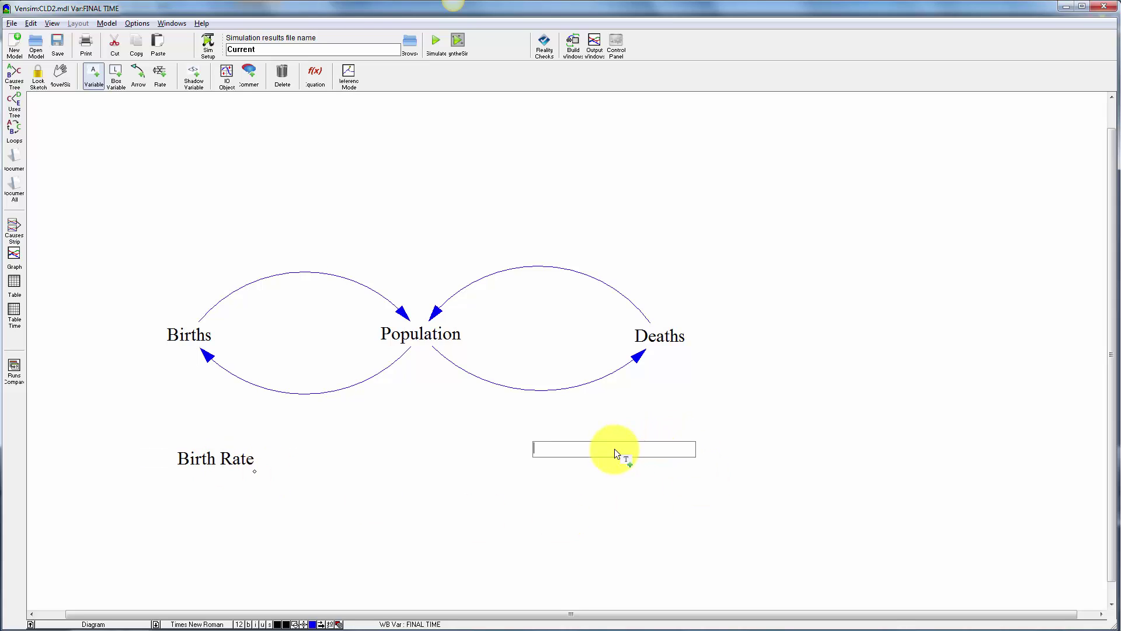
pyautogui.write('Death Rate')
pyautogui.press('Return')
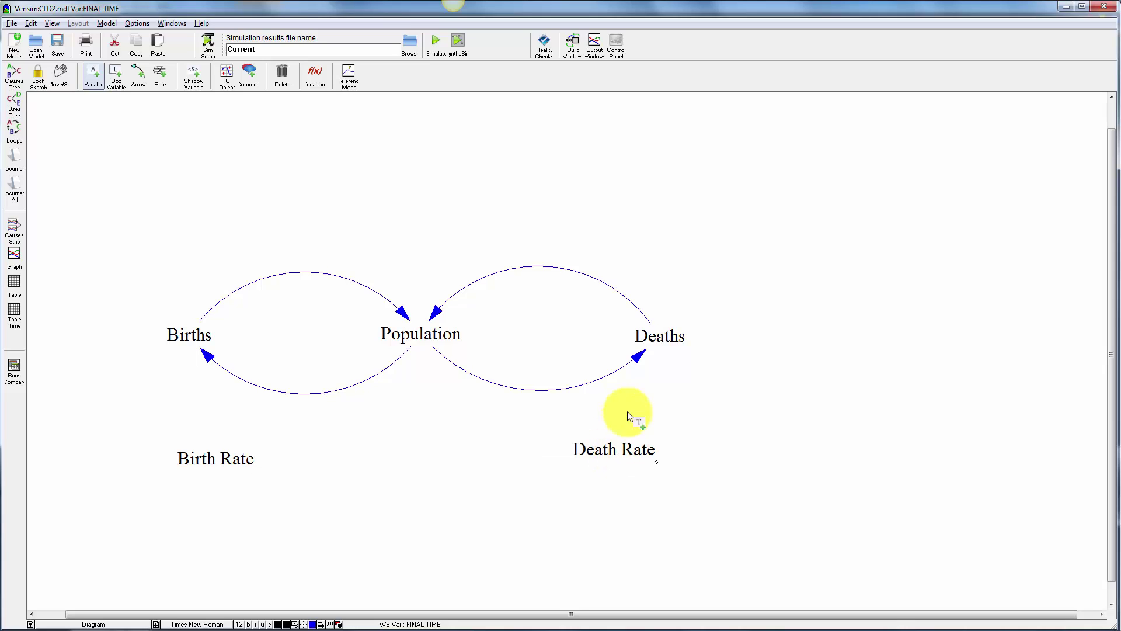
# - Link Birth Rate to Births and Death Rate to Deaths, moving Death Rate slightly lower
pyautogui.click(138, 73)
pyautogui.click(208, 459)
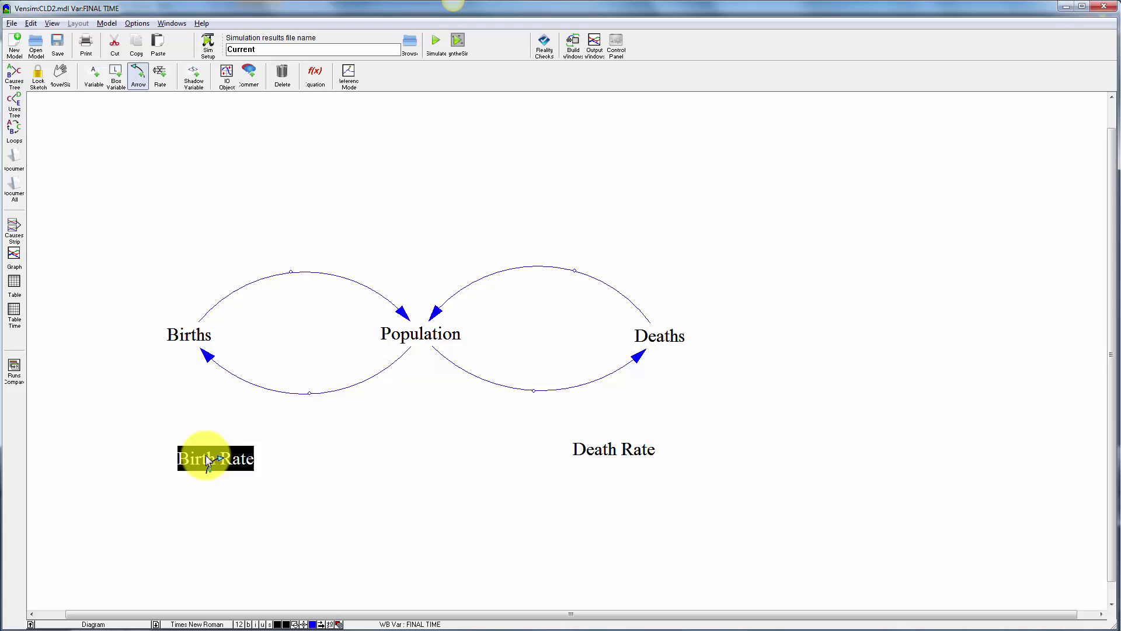
pyautogui.click(182, 334)
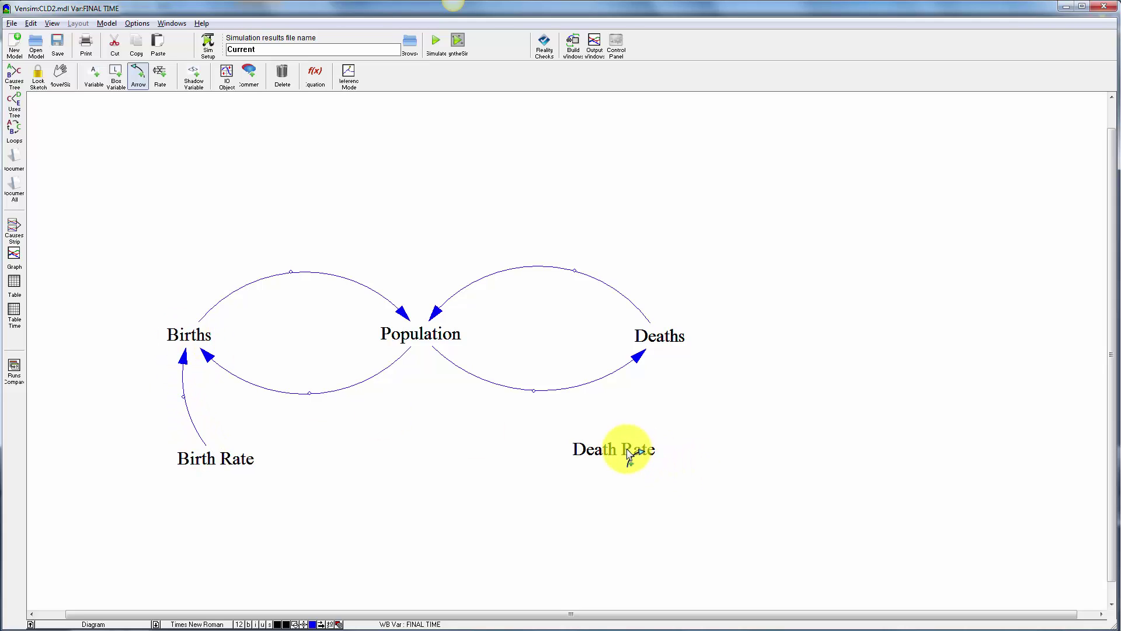
pyautogui.moveTo(628, 455)
pyautogui.mouseDown()
pyautogui.moveTo(658, 430)
pyautogui.moveTo(657, 349)
pyautogui.mouseUp()
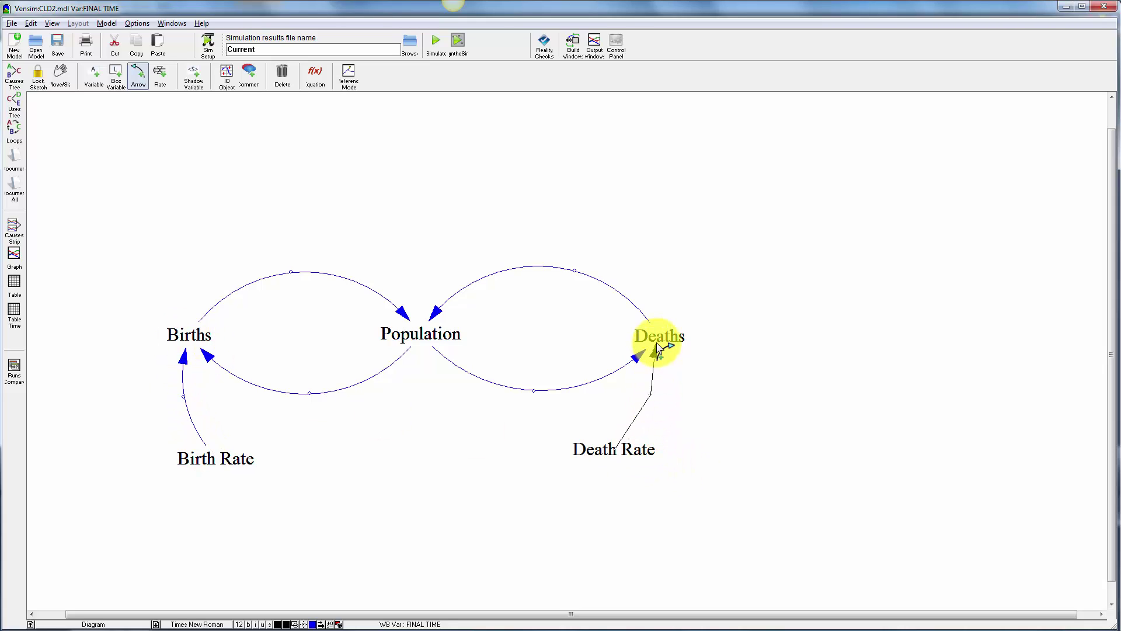
pyautogui.moveTo(601, 451)
pyautogui.mouseDown()
pyautogui.moveTo(603, 465)
pyautogui.moveTo(616, 462)
pyautogui.mouseUp()
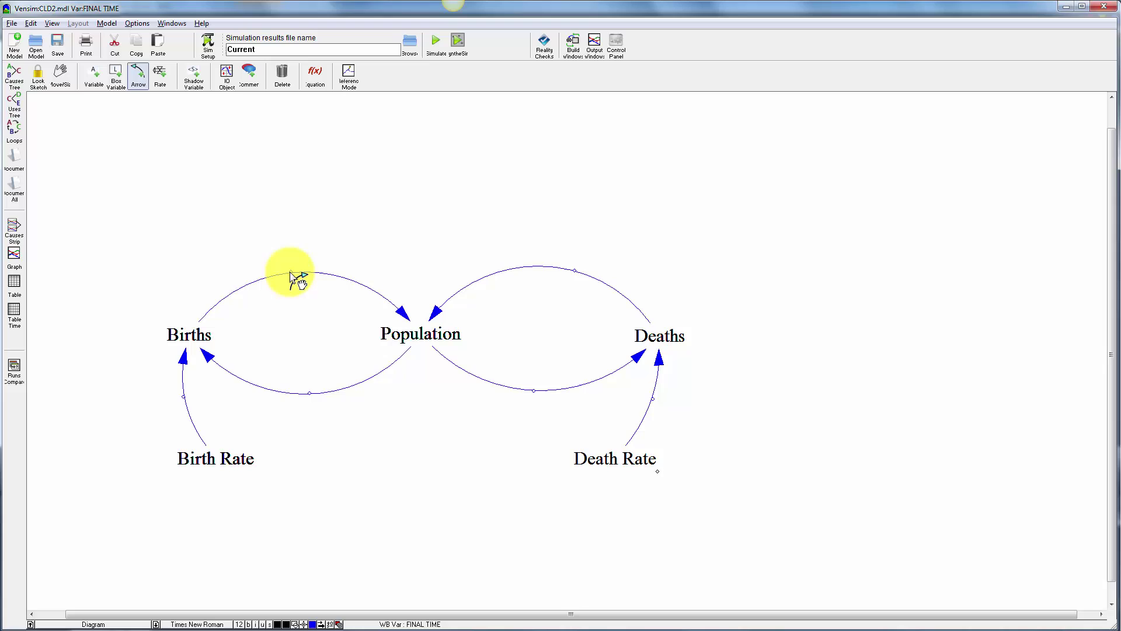
# - Reshape the four loop arrows so the upper arcs bow higher and lower arcs bow lower
pyautogui.moveTo(289, 274); pyautogui.dragTo(287, 246)
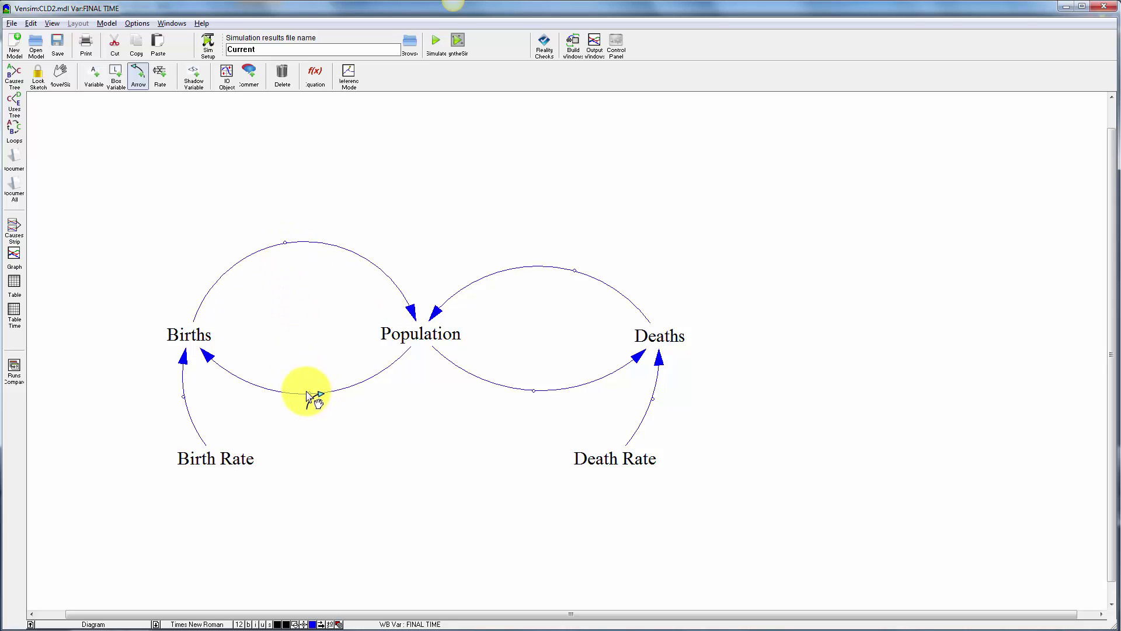
pyautogui.moveTo(310, 394); pyautogui.dragTo(302, 438)
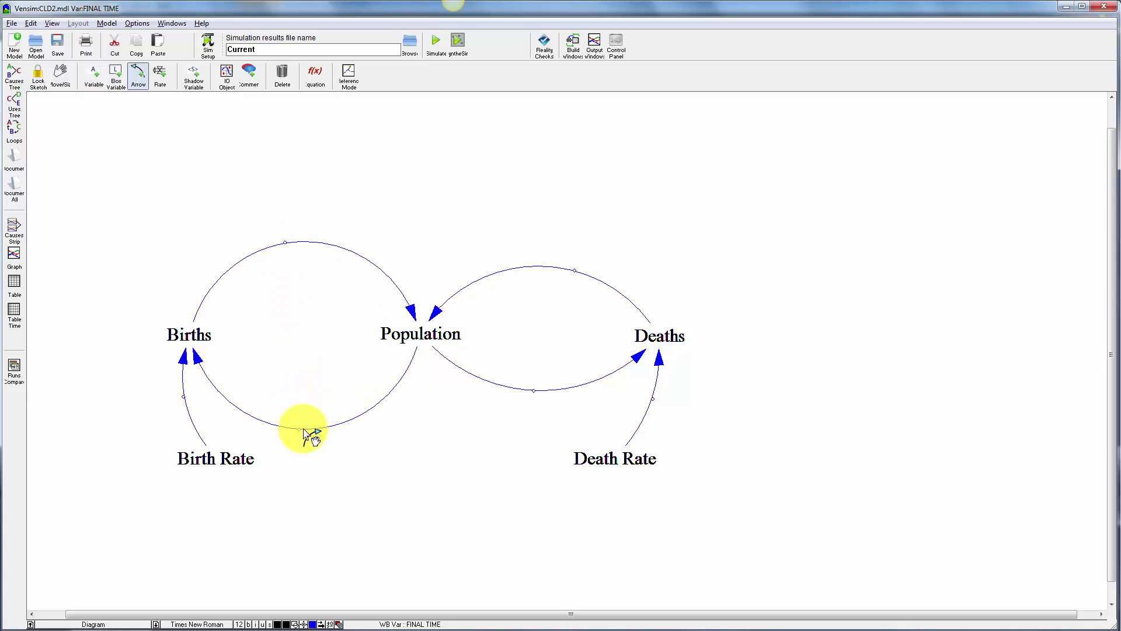
pyautogui.moveTo(575, 271); pyautogui.dragTo(535, 245)
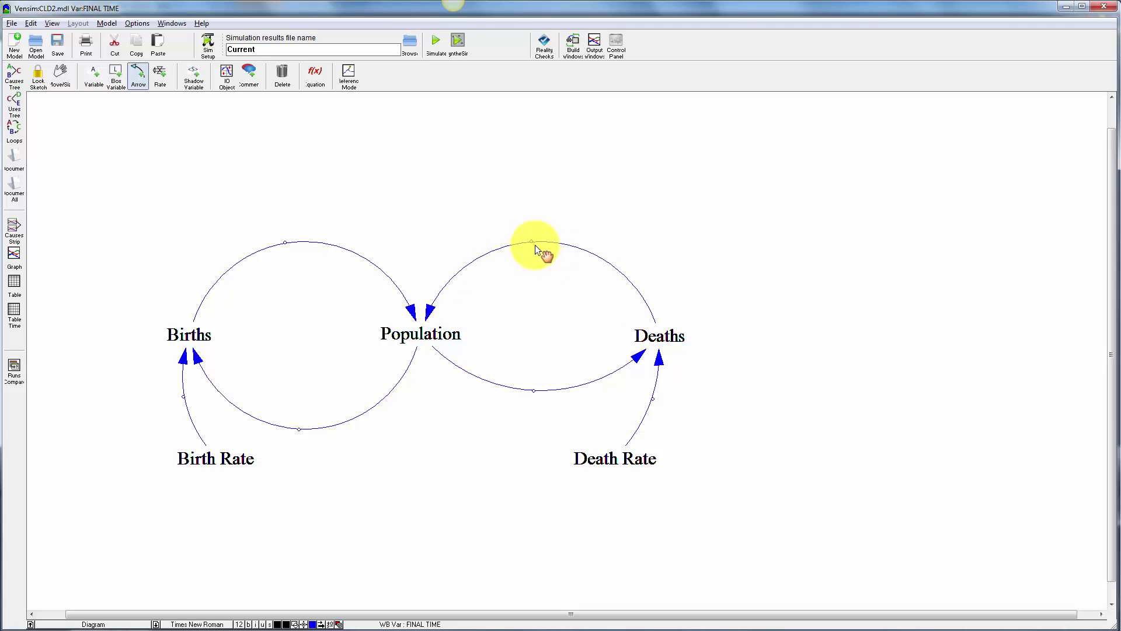
pyautogui.click(534, 394)
pyautogui.moveTo(535, 390); pyautogui.dragTo(537, 432)
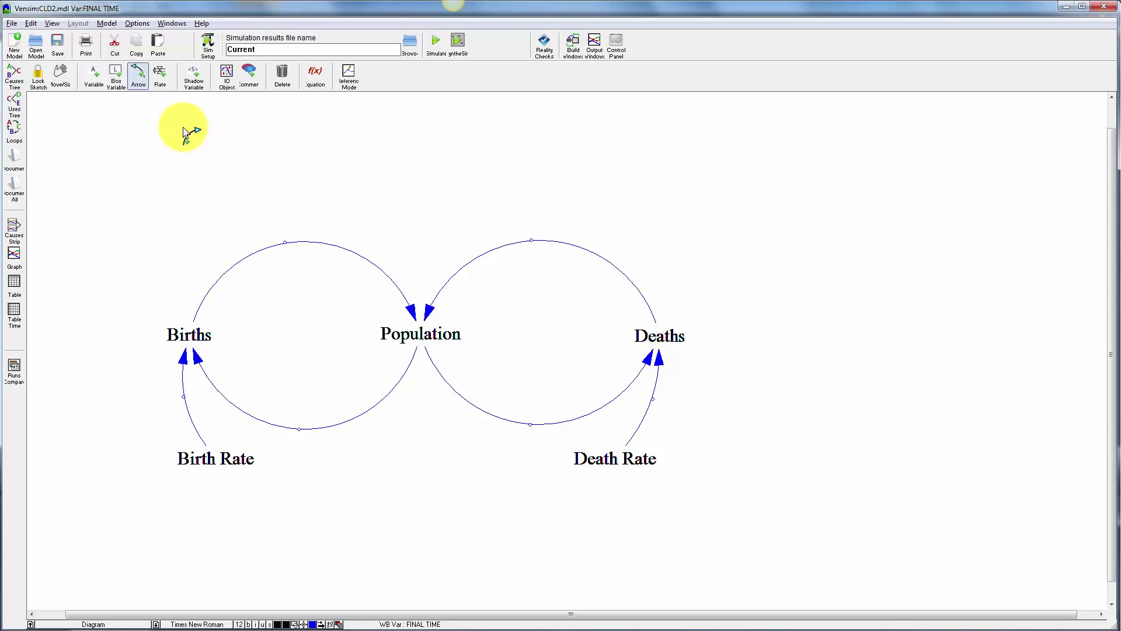
# - Set the diagram's default font to Arial Black in View Defaults
pyautogui.click(62, 76)
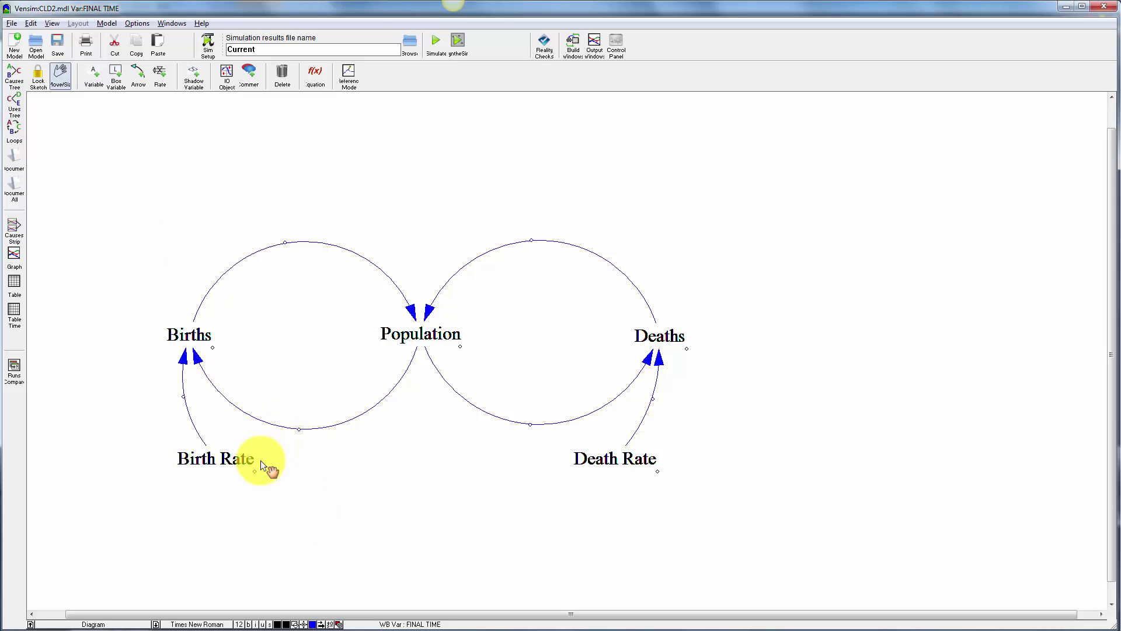
pyautogui.click(207, 625)
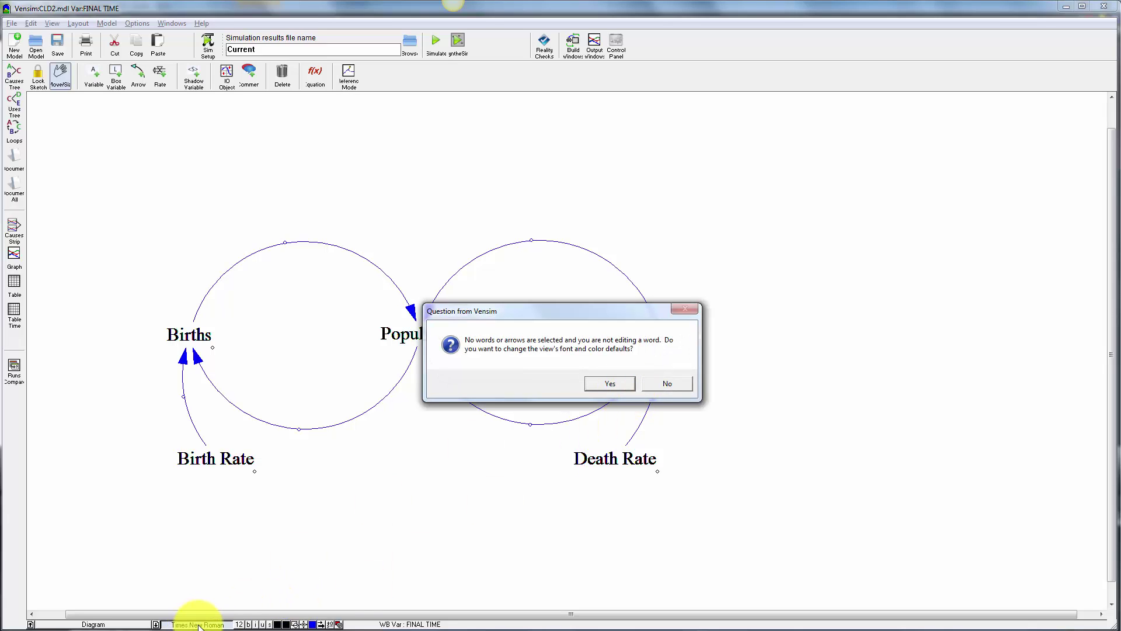
pyautogui.click(610, 384)
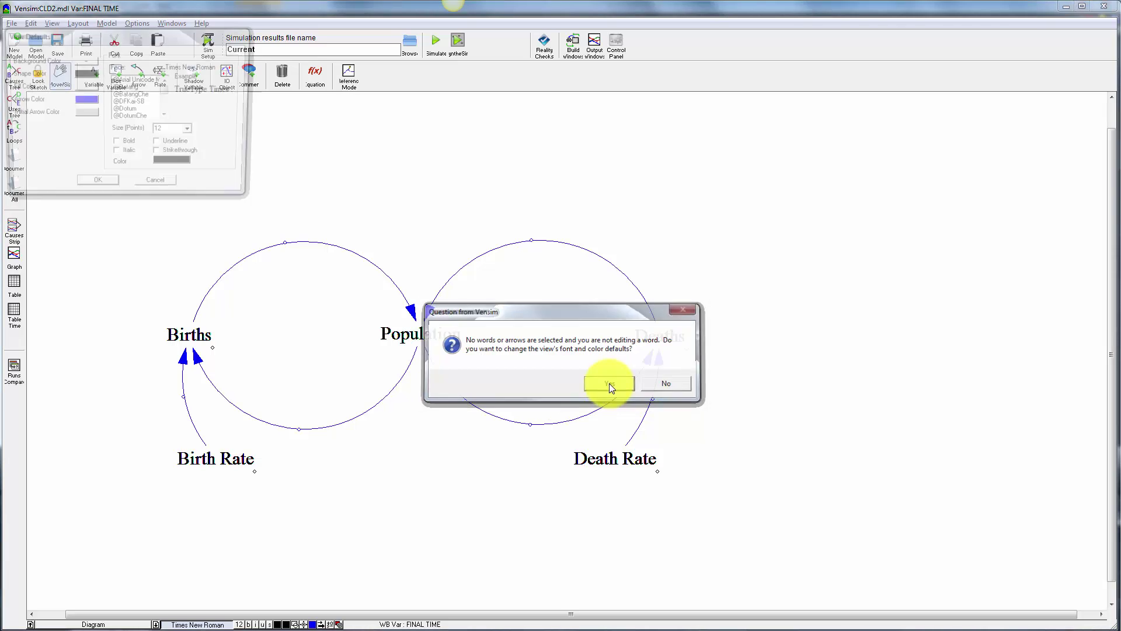
pyautogui.scroll(-12, 166, 107)
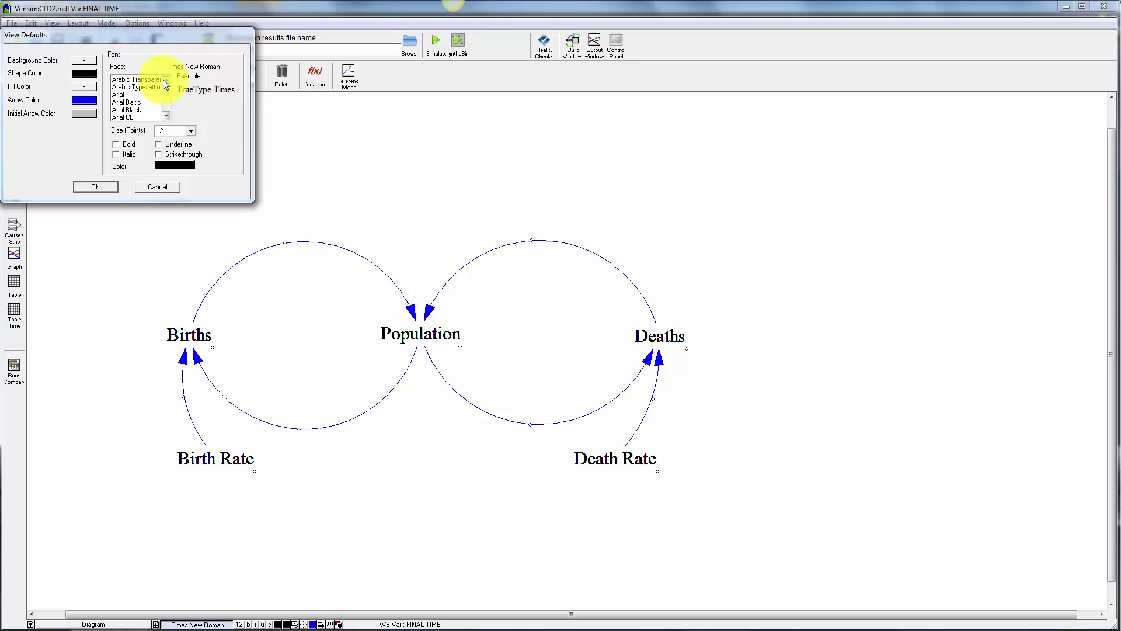
pyautogui.click(167, 79)
pyautogui.click(142, 117)
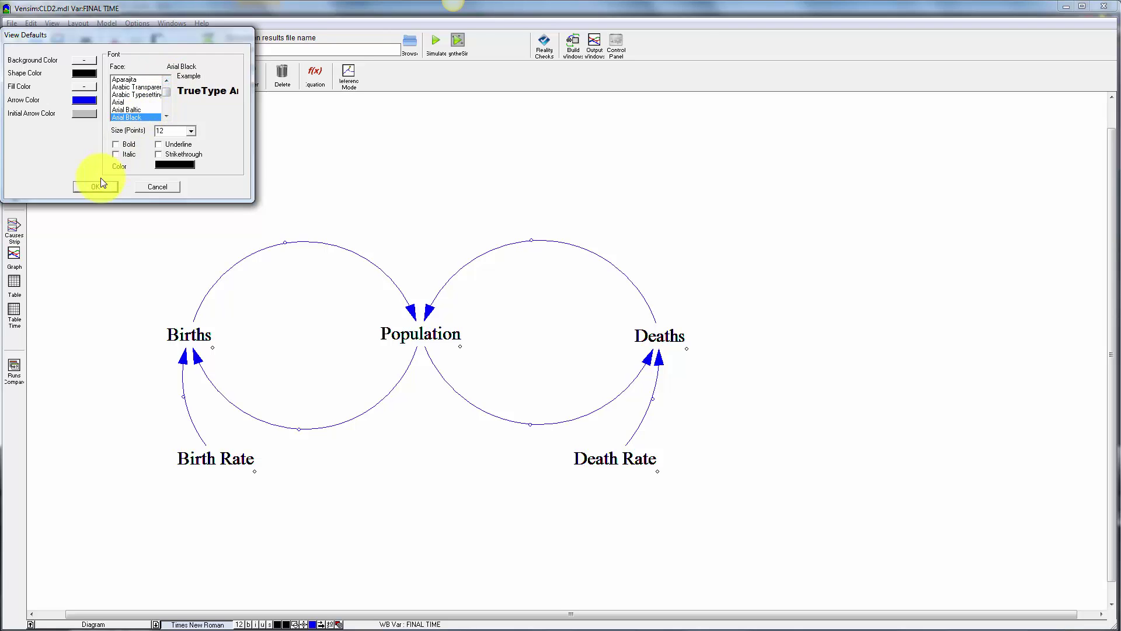
pyautogui.click(95, 186)
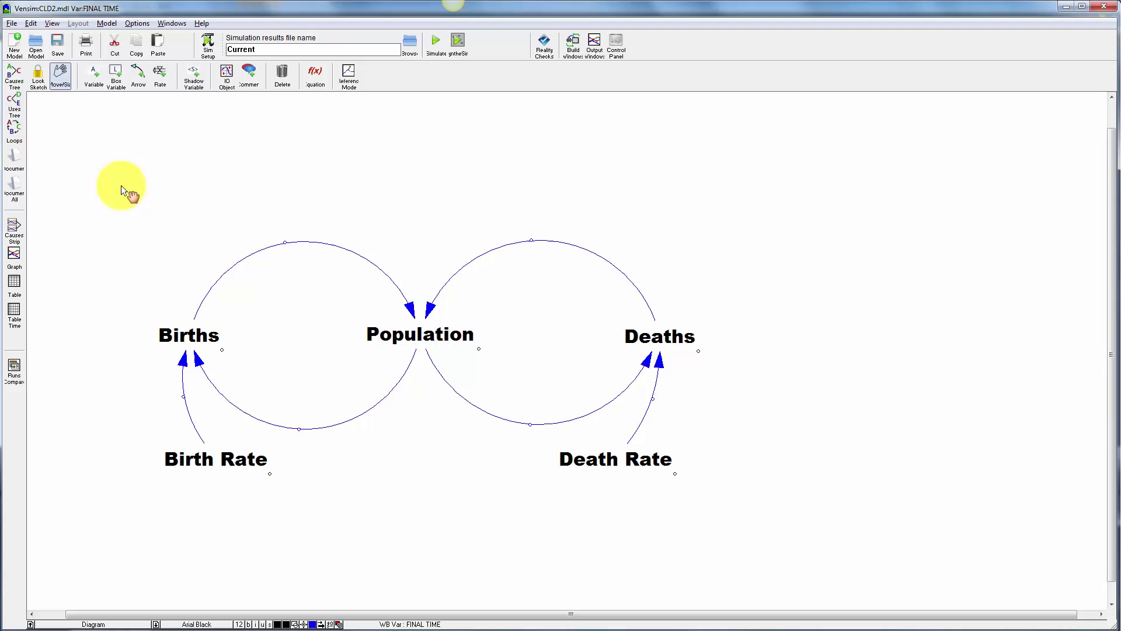
# - Make all arrows in the diagram thicker via the line-width palette
pyautogui.moveTo(121, 195); pyautogui.dragTo(740, 523)
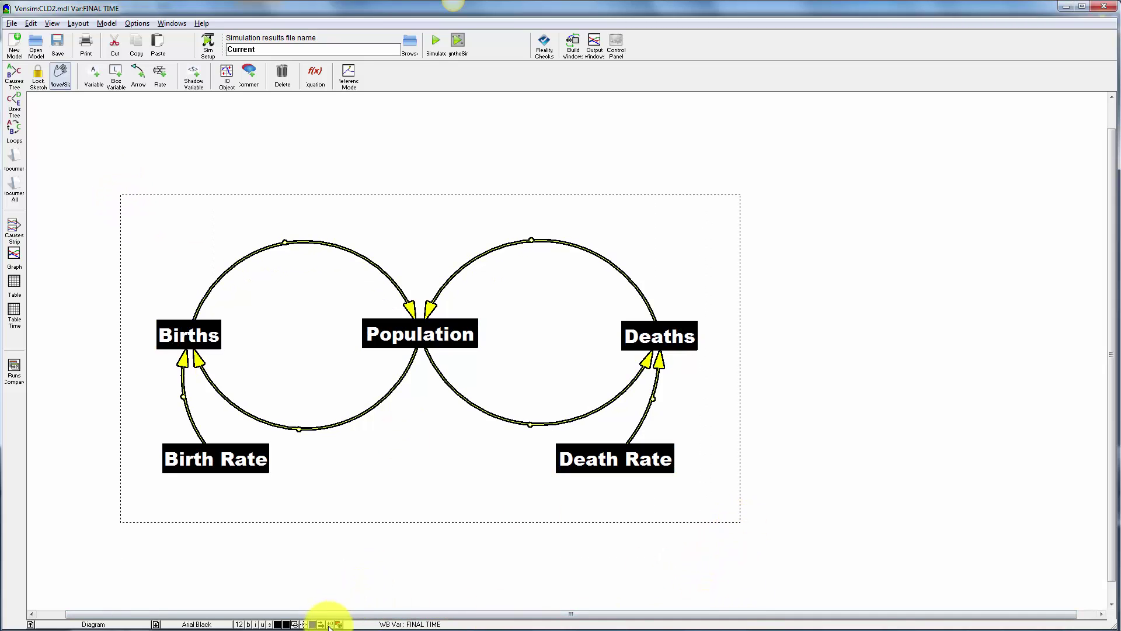
pyautogui.click(322, 624)
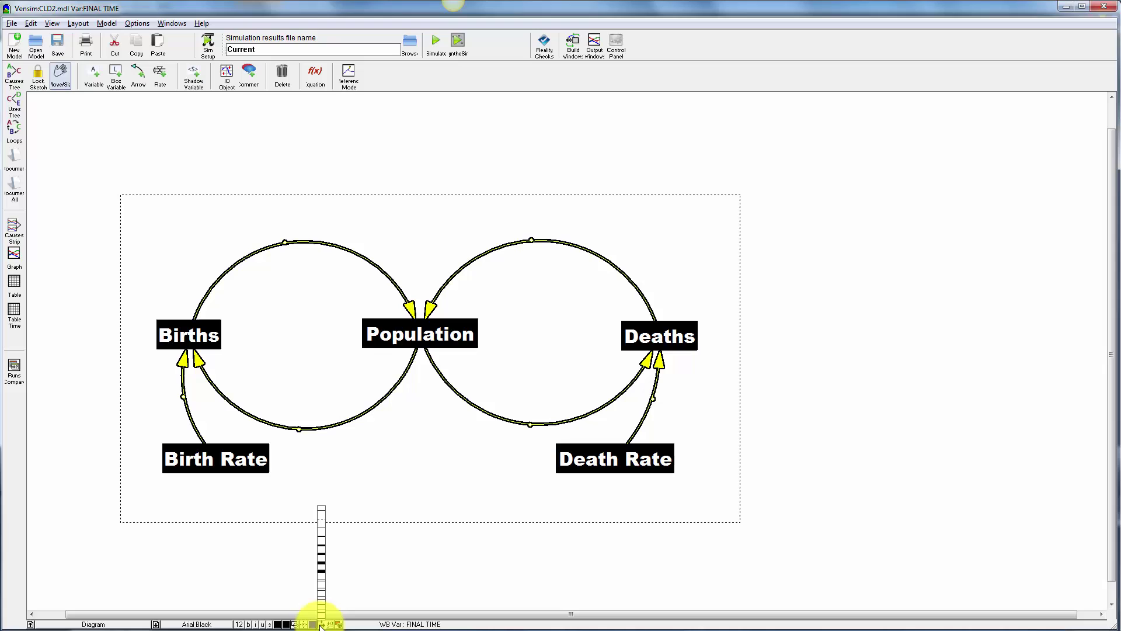
pyautogui.click(321, 547)
pyautogui.click(363, 583)
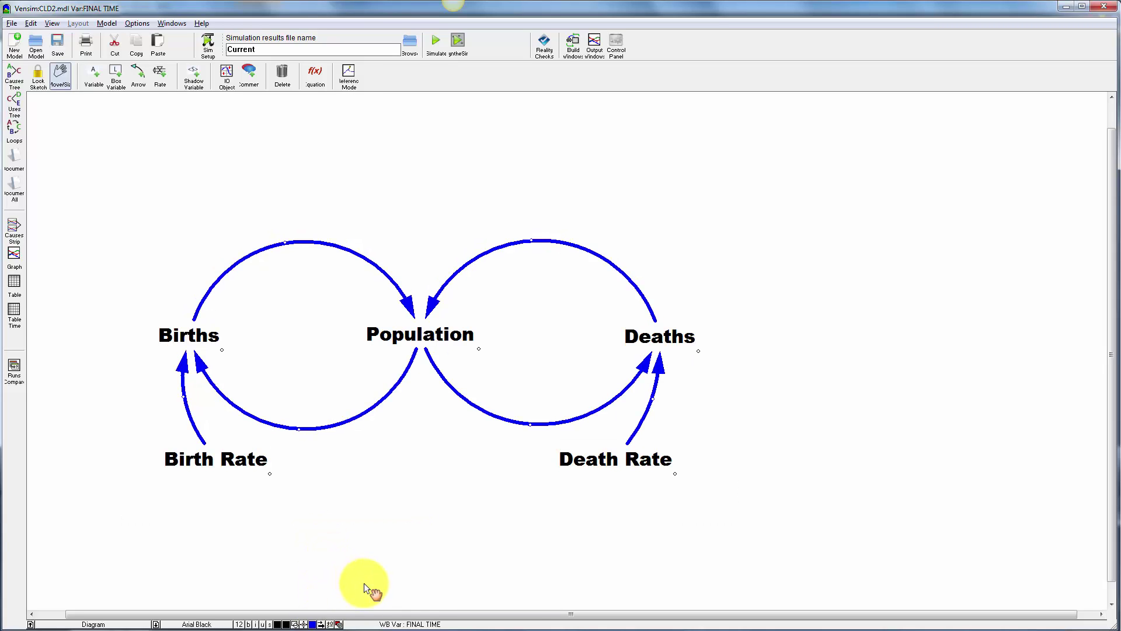
# - Colour the arrows around Births and Birth Rate red
pyautogui.moveTo(97, 197); pyautogui.dragTo(335, 505)
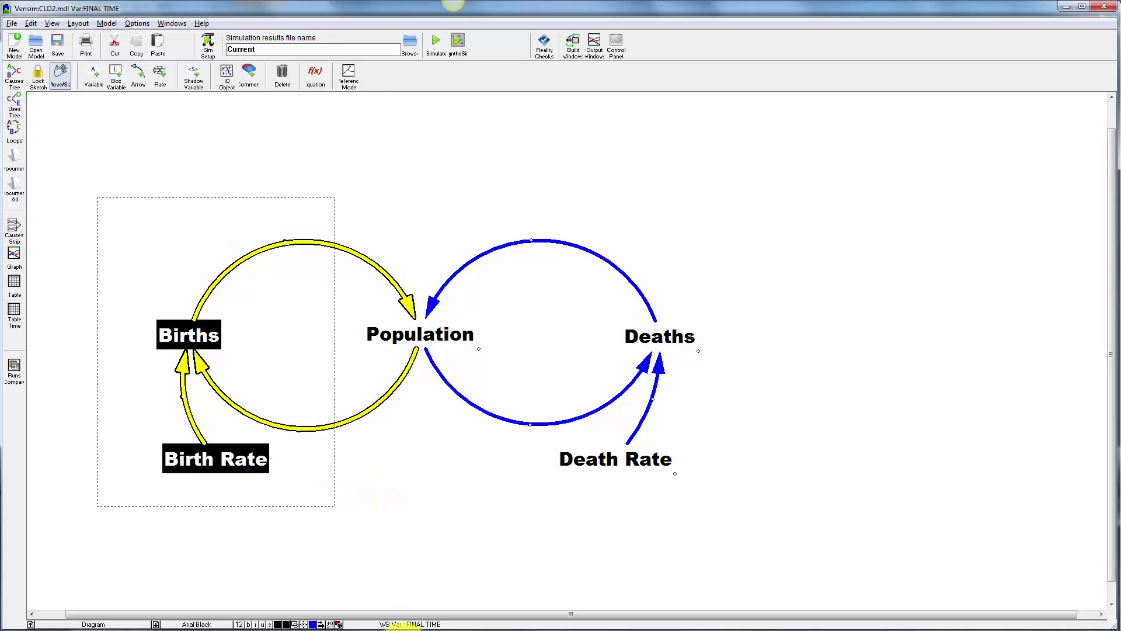
pyautogui.click(312, 624)
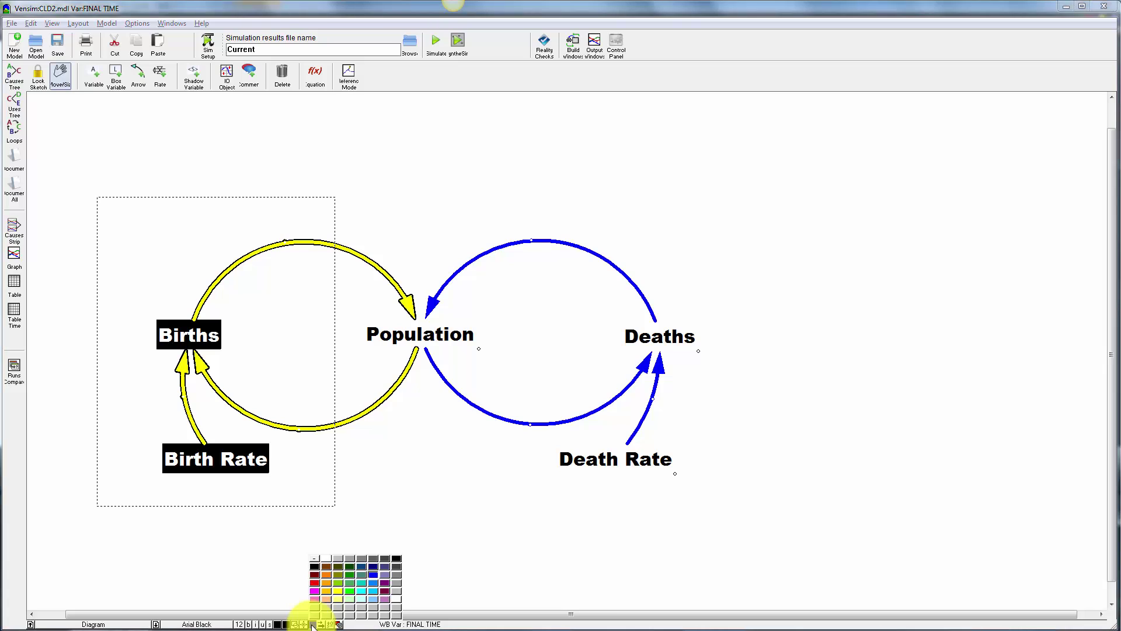
pyautogui.click(314, 583)
pyautogui.click(408, 545)
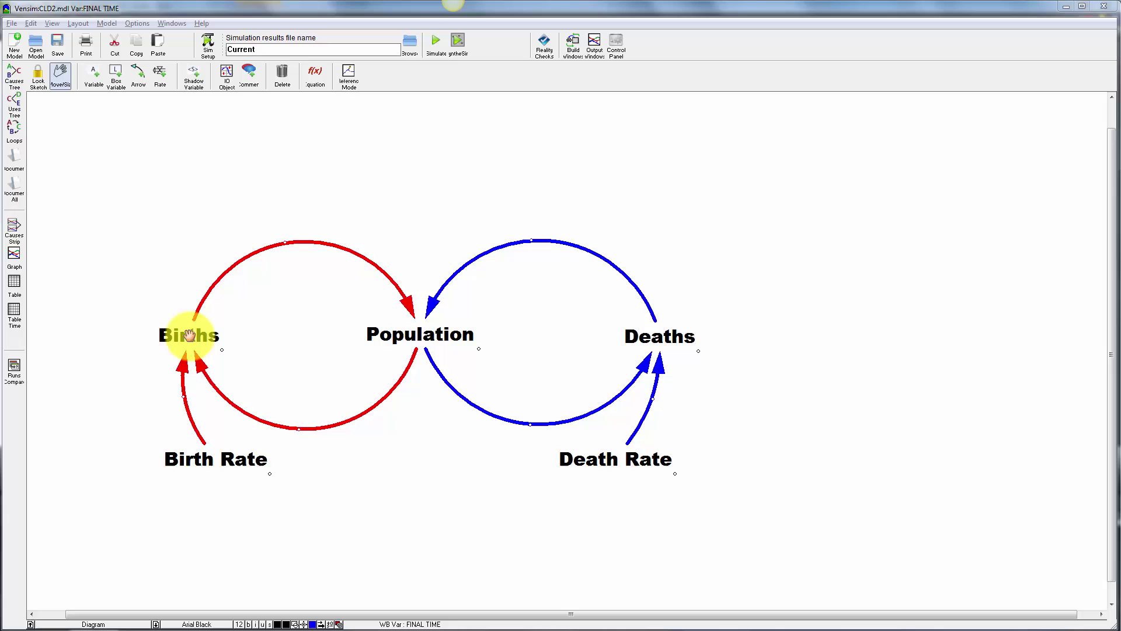
# - Set the Births→Population arrow's polarity to +
pyautogui.rightClick(409, 301)
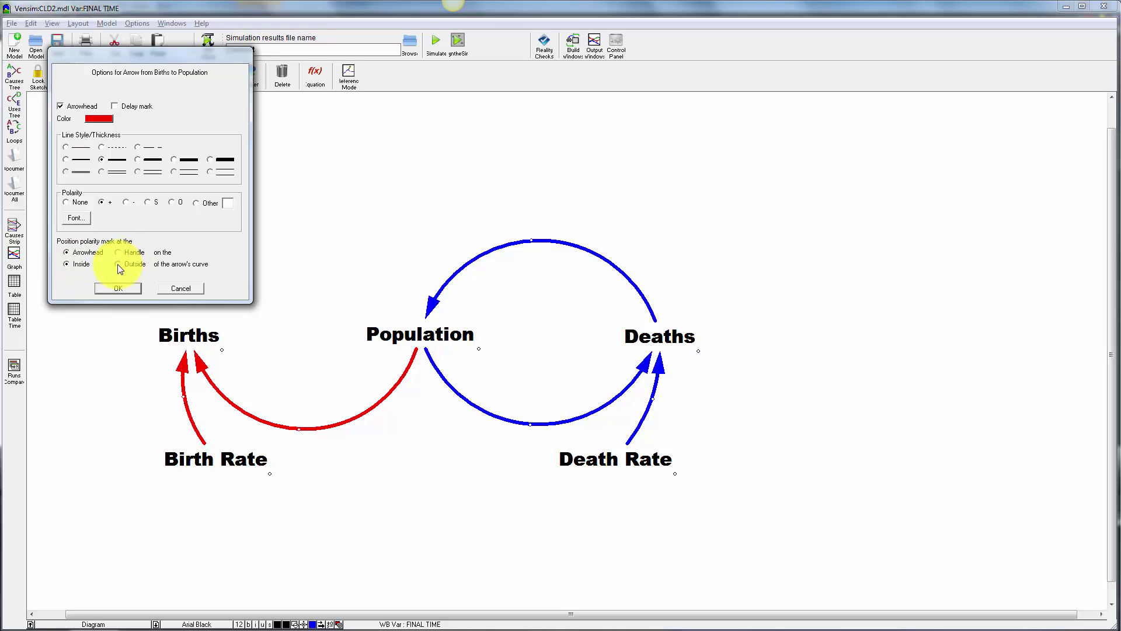
pyautogui.click(118, 288)
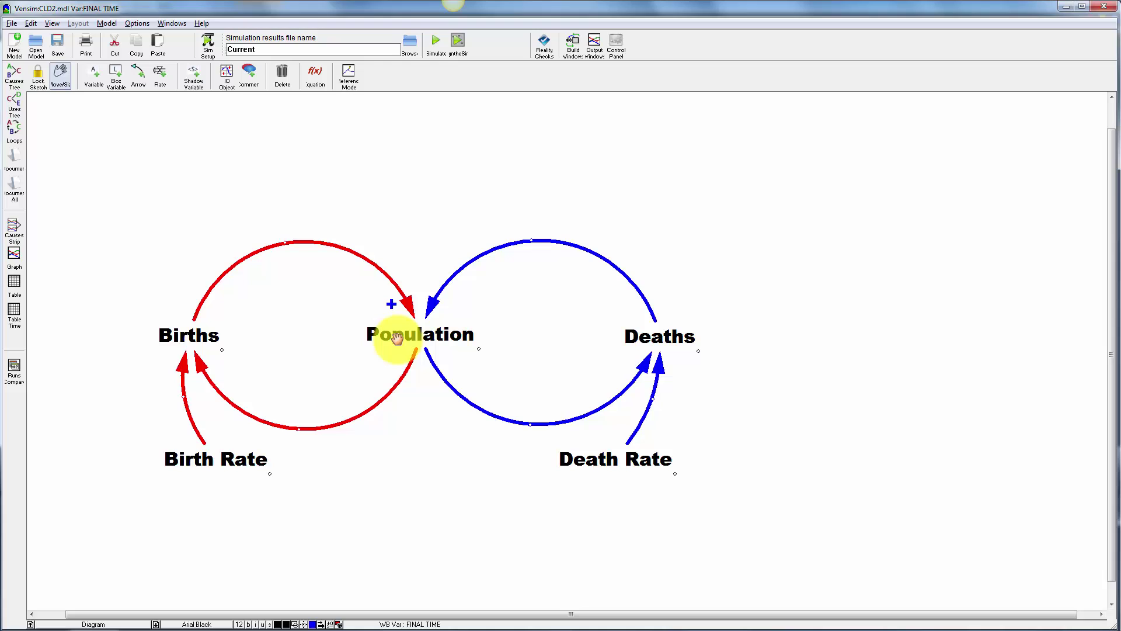
# - Give the Population→Births arrow a + polarity mark in red font
pyautogui.rightClick(200, 366)
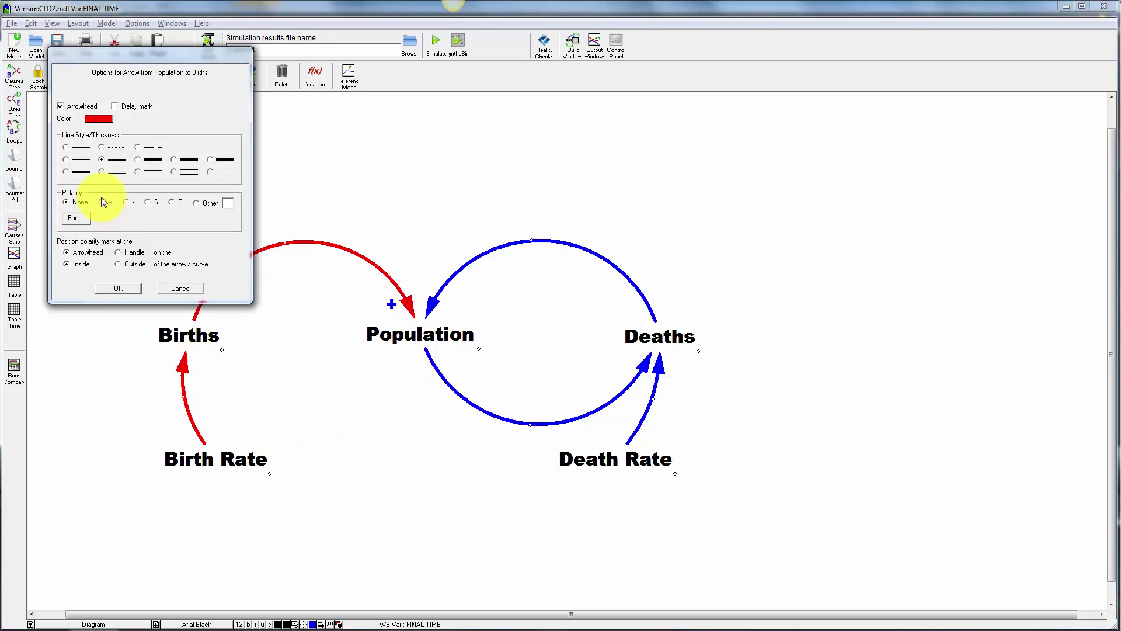
pyautogui.click(78, 220)
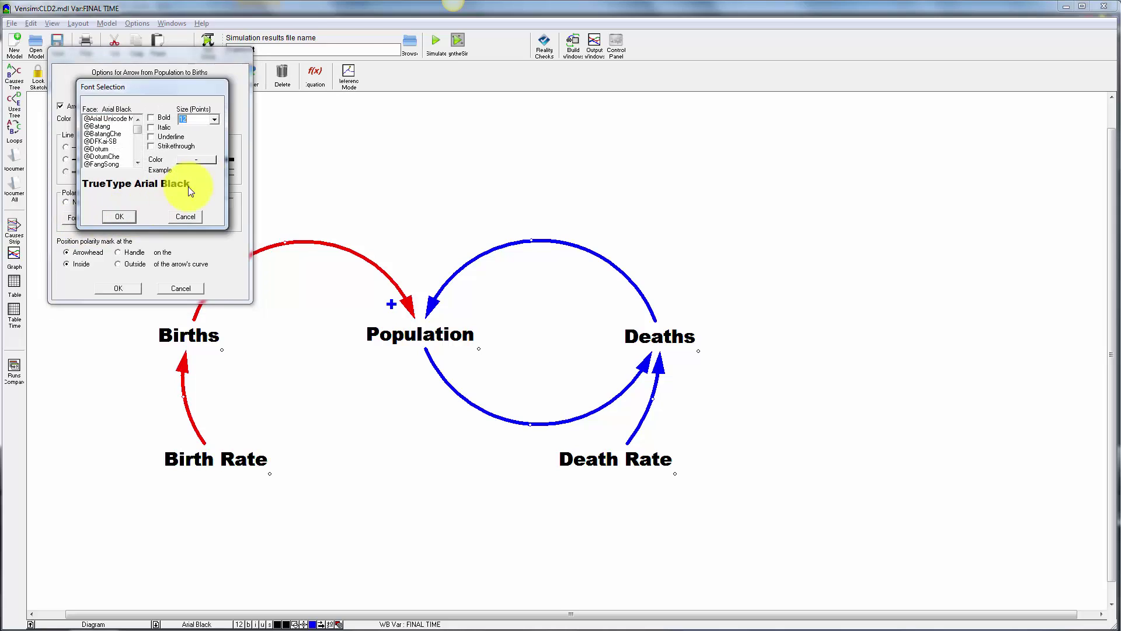
pyautogui.click(196, 160)
pyautogui.click(184, 193)
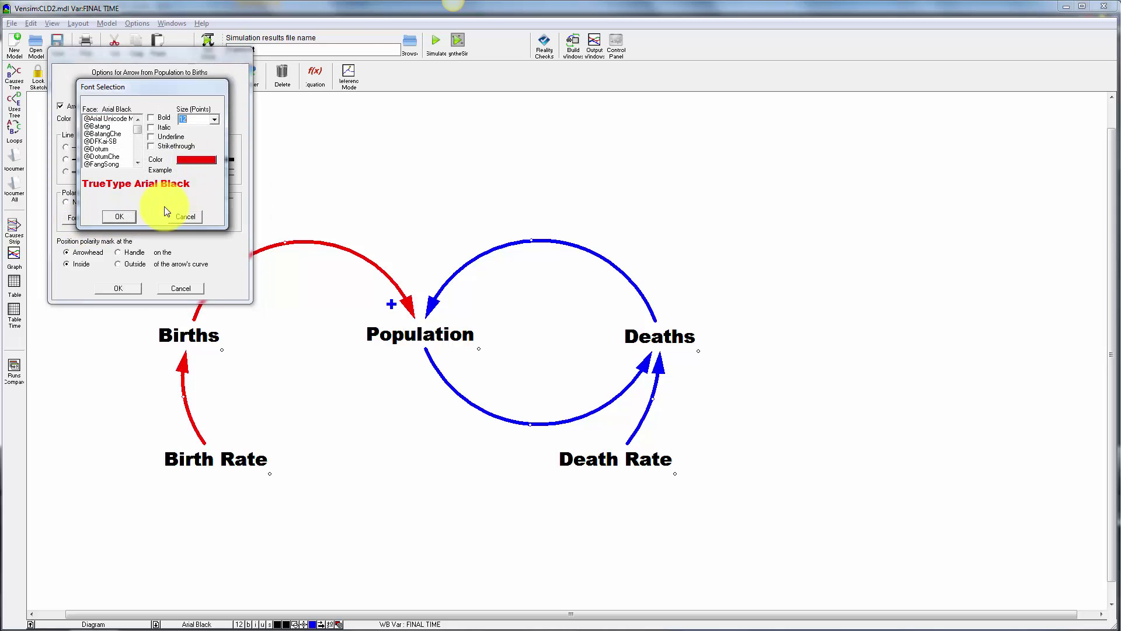
pyautogui.click(125, 216)
pyautogui.click(116, 288)
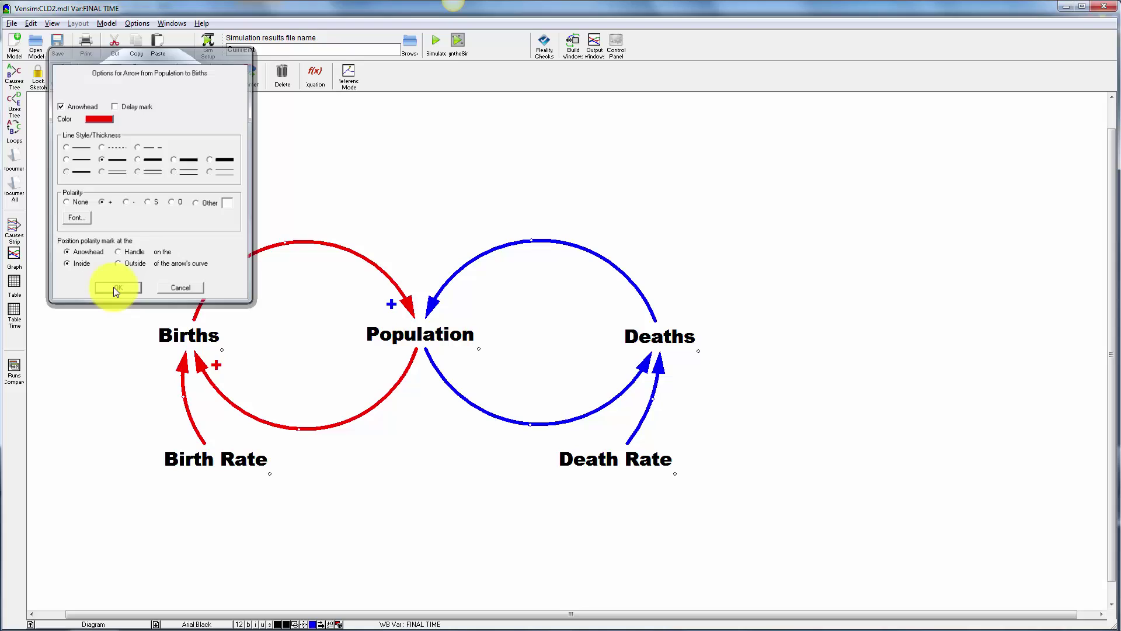
# - Change the Births→Population arrow's + polarity mark font colour to red
pyautogui.rightClick(411, 304)
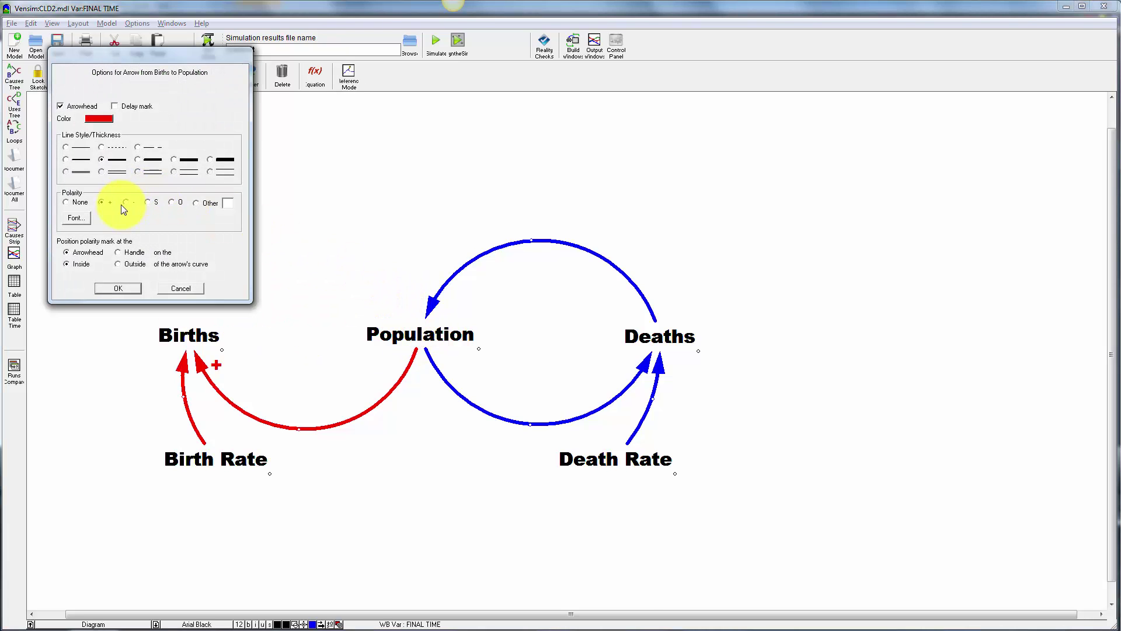
pyautogui.click(81, 217)
pyautogui.click(189, 159)
pyautogui.click(180, 193)
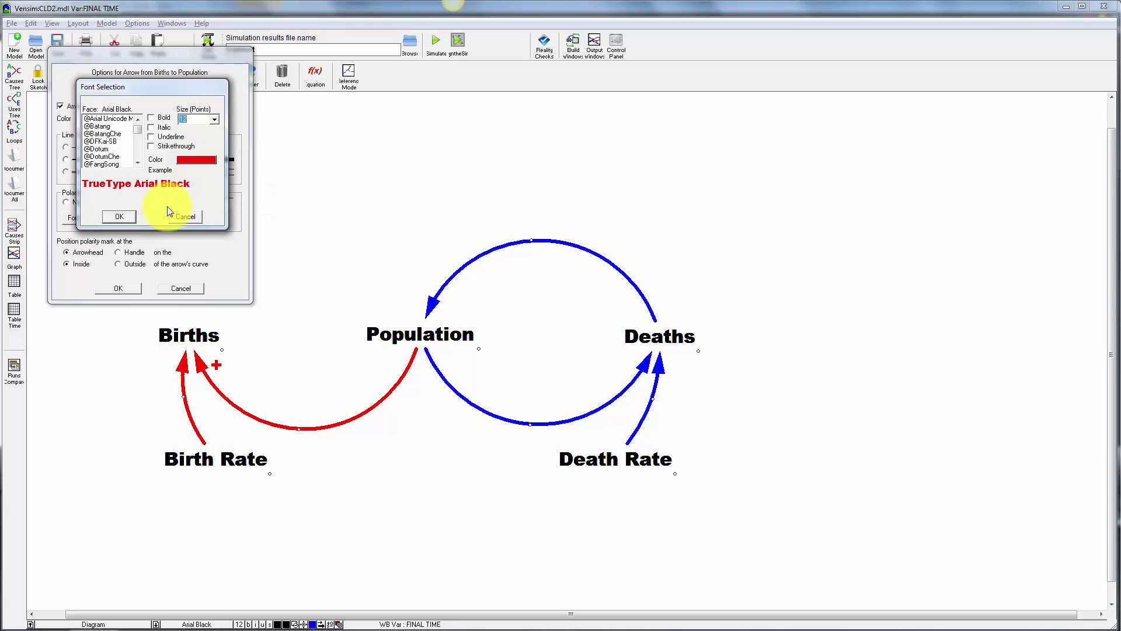
pyautogui.click(119, 217)
pyautogui.click(116, 287)
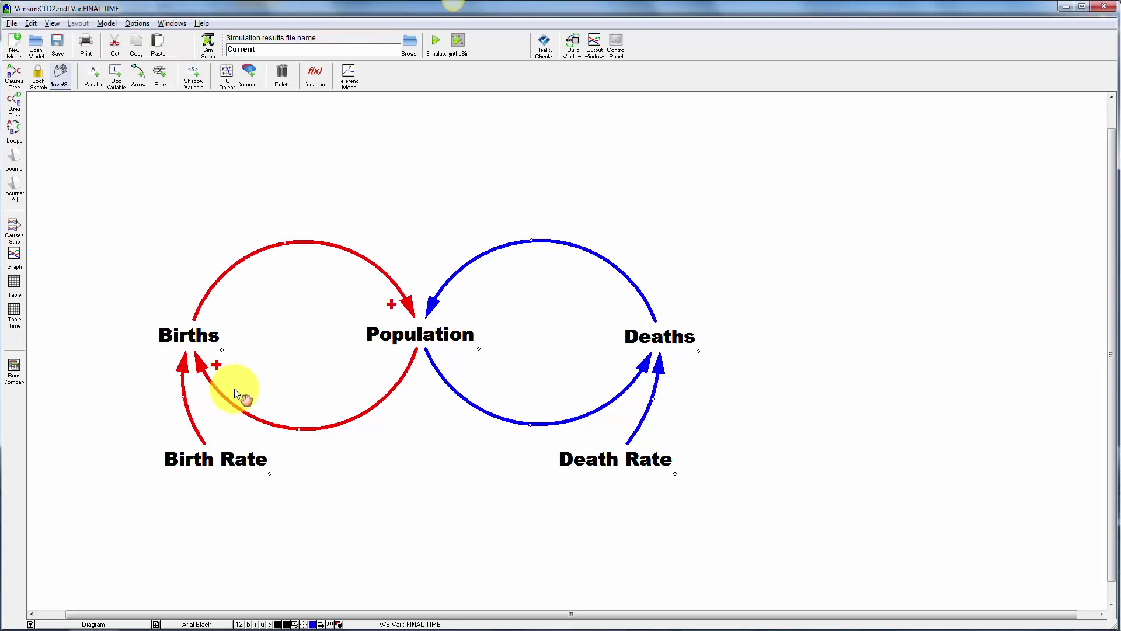
# - Set the Birth Rate→Births arrow's polarity to a red +, positioned Outside the curve
pyautogui.rightClick(184, 368)
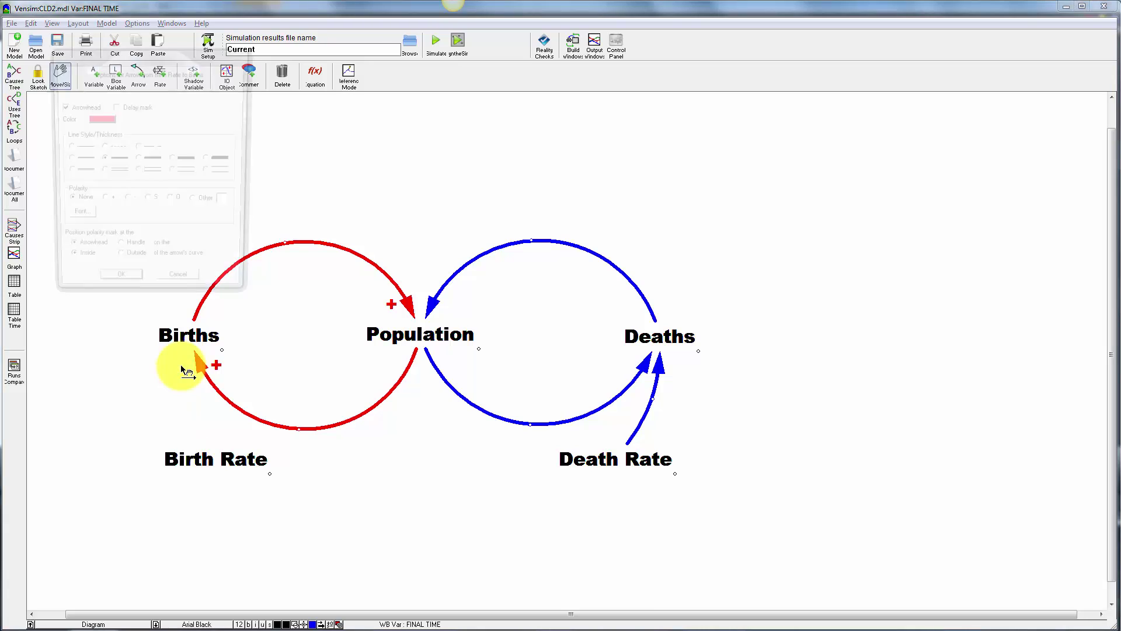
pyautogui.click(107, 203)
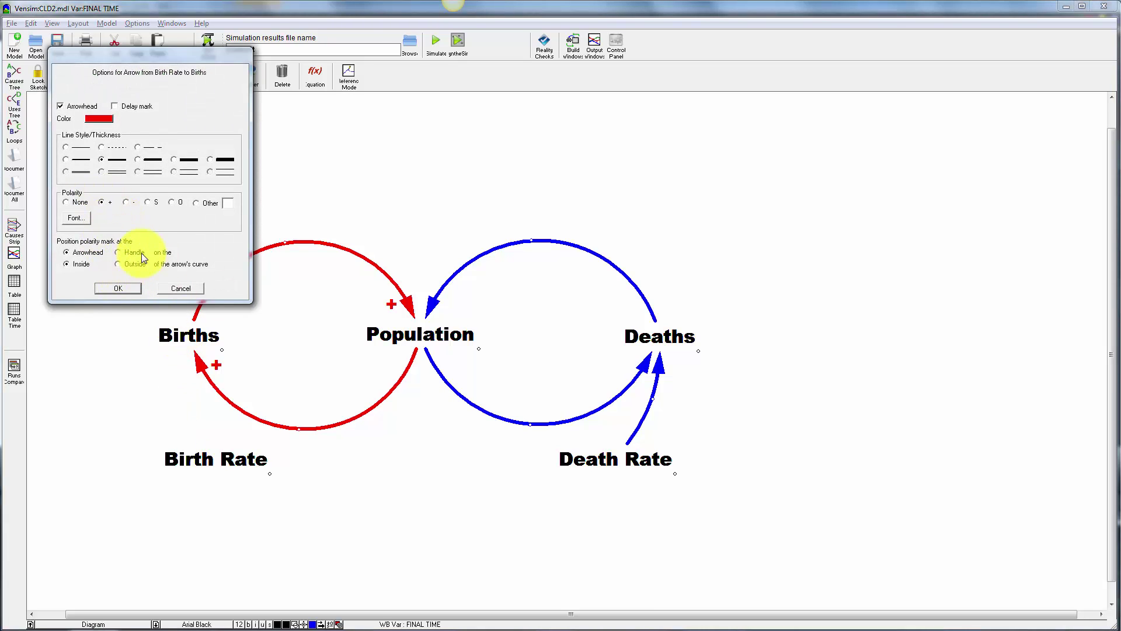
pyautogui.click(76, 218)
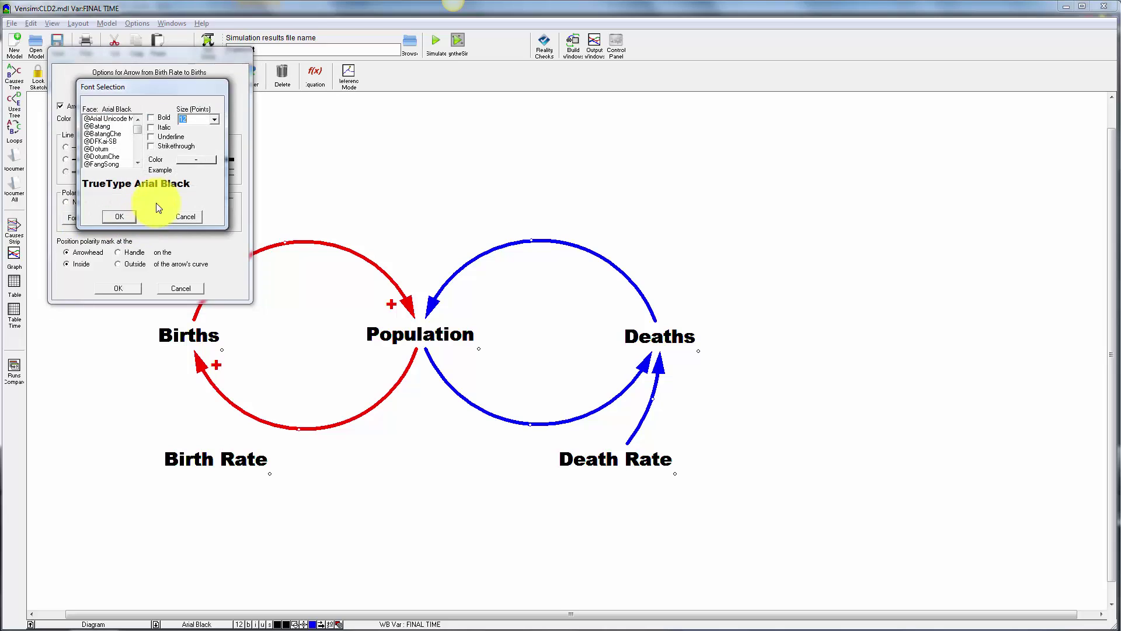
pyautogui.click(190, 160)
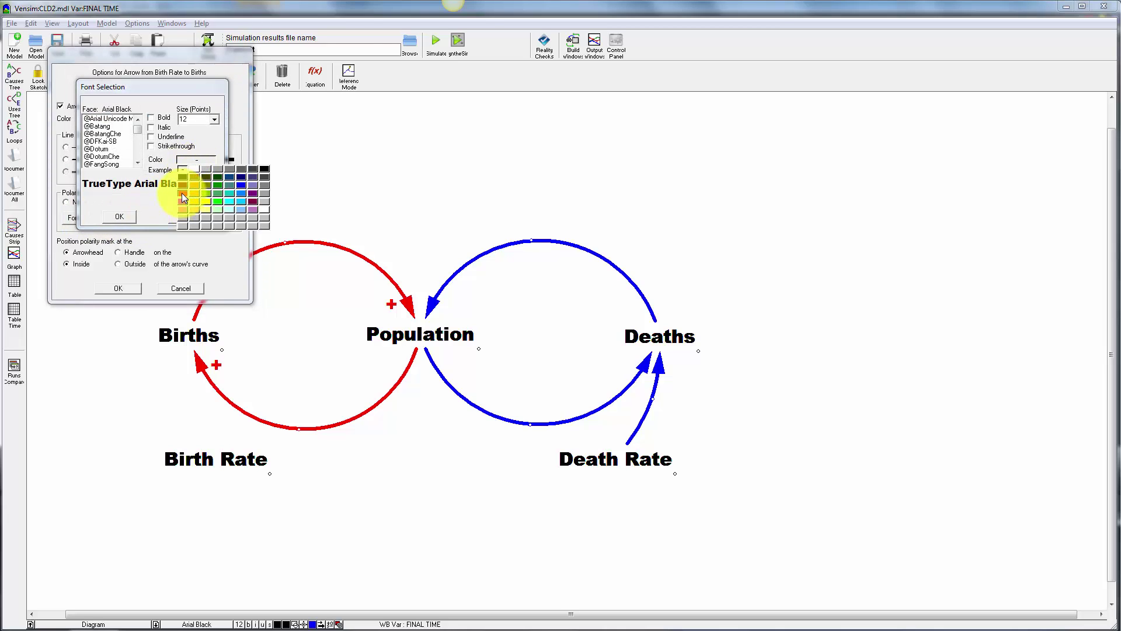
pyautogui.click(182, 194)
pyautogui.click(119, 216)
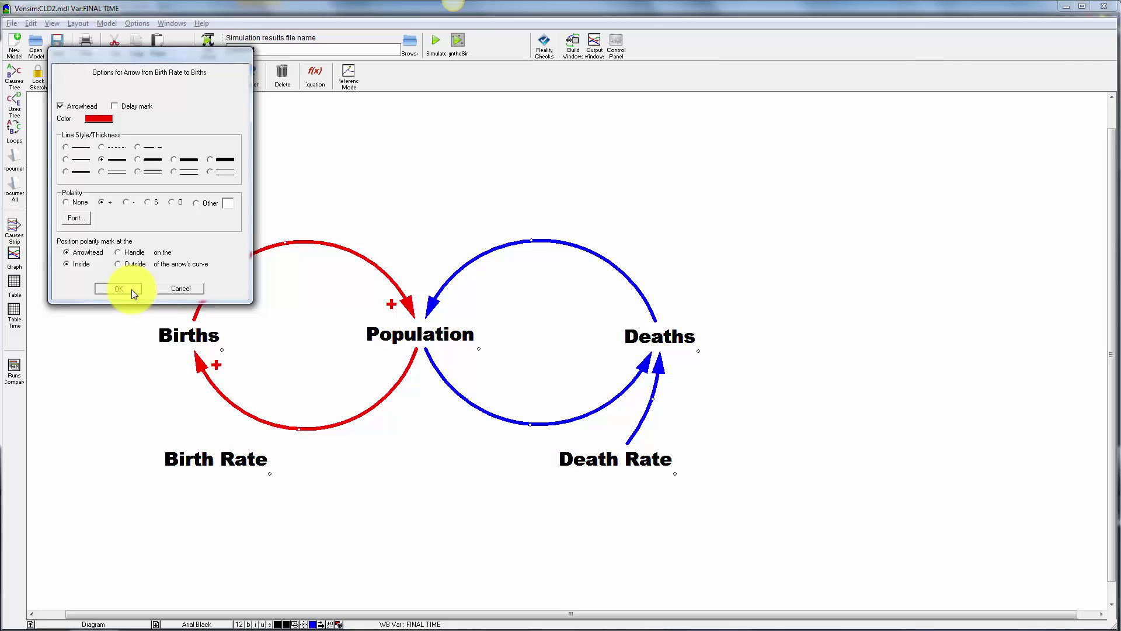
pyautogui.click(131, 288)
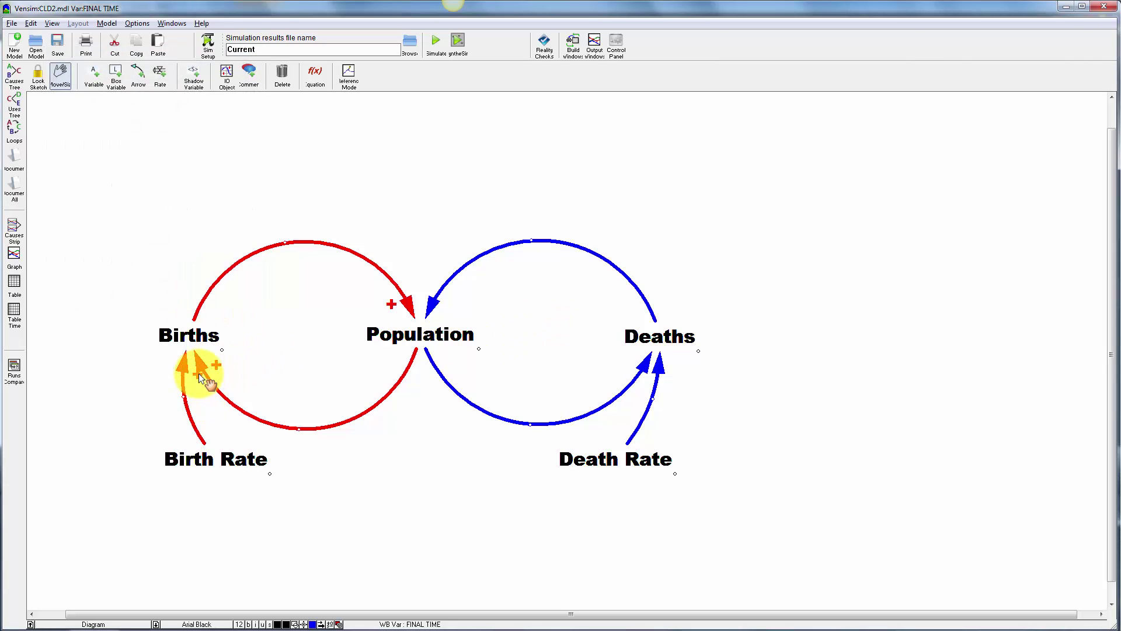
pyautogui.rightClick(185, 363)
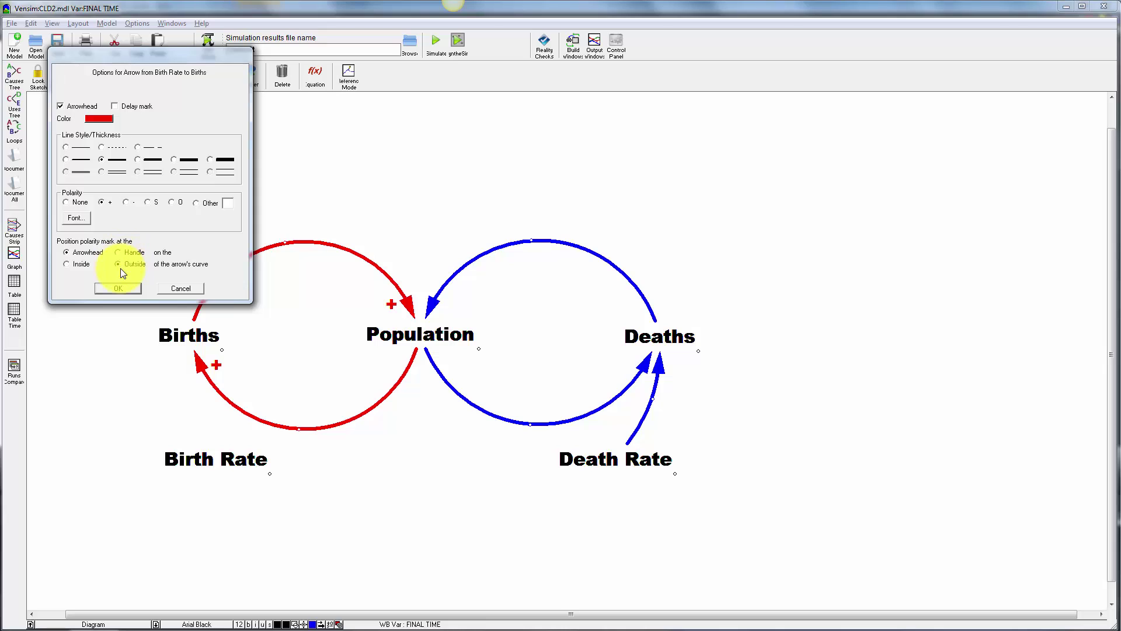
pyautogui.click(125, 290)
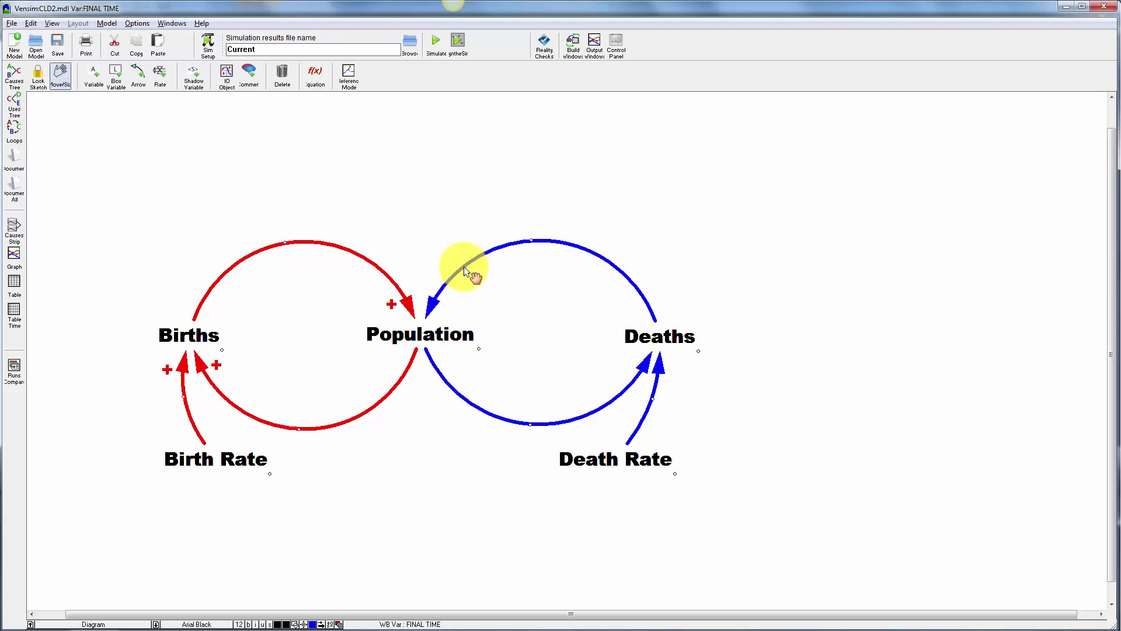
# - Give the Deaths to Population link a blue − polarity mark
pyautogui.click(439, 303)
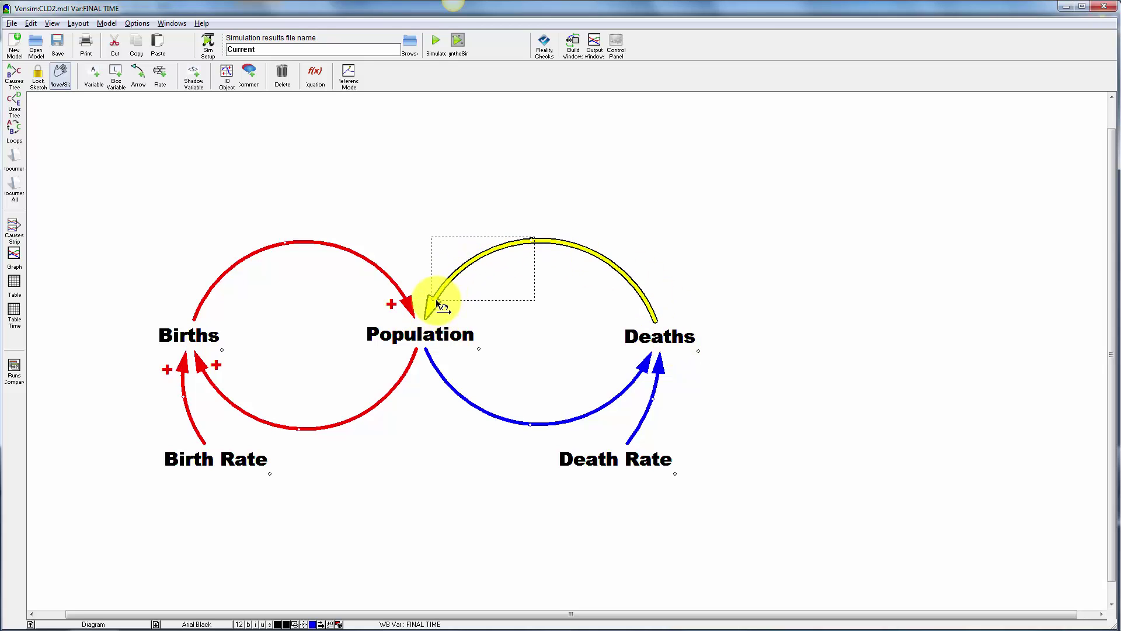
pyautogui.rightClick(437, 305)
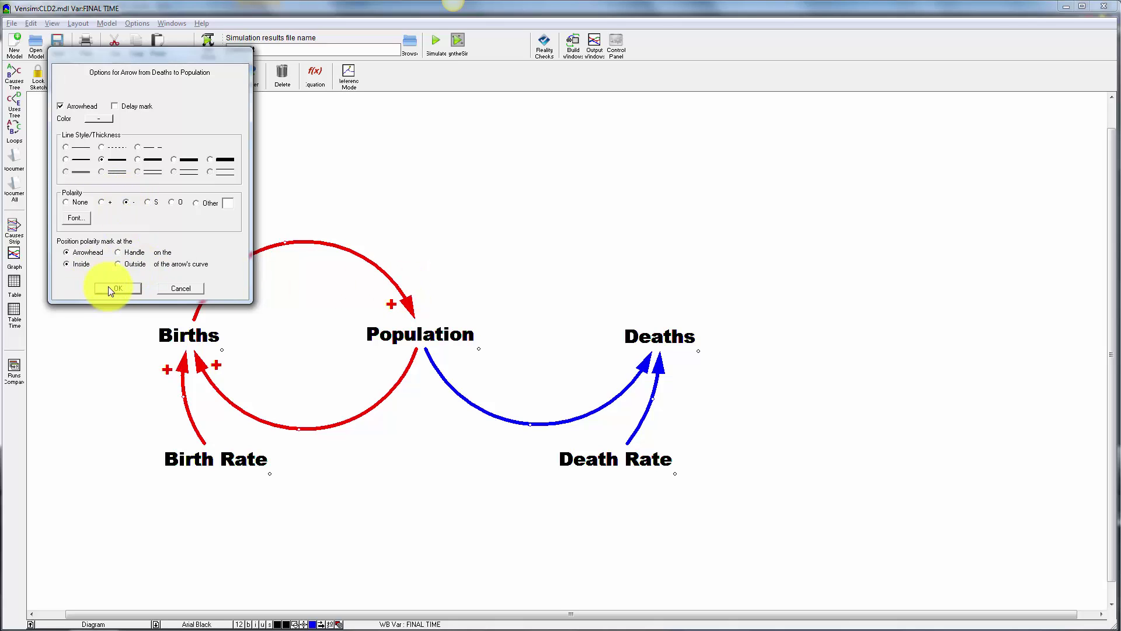
pyautogui.click(76, 218)
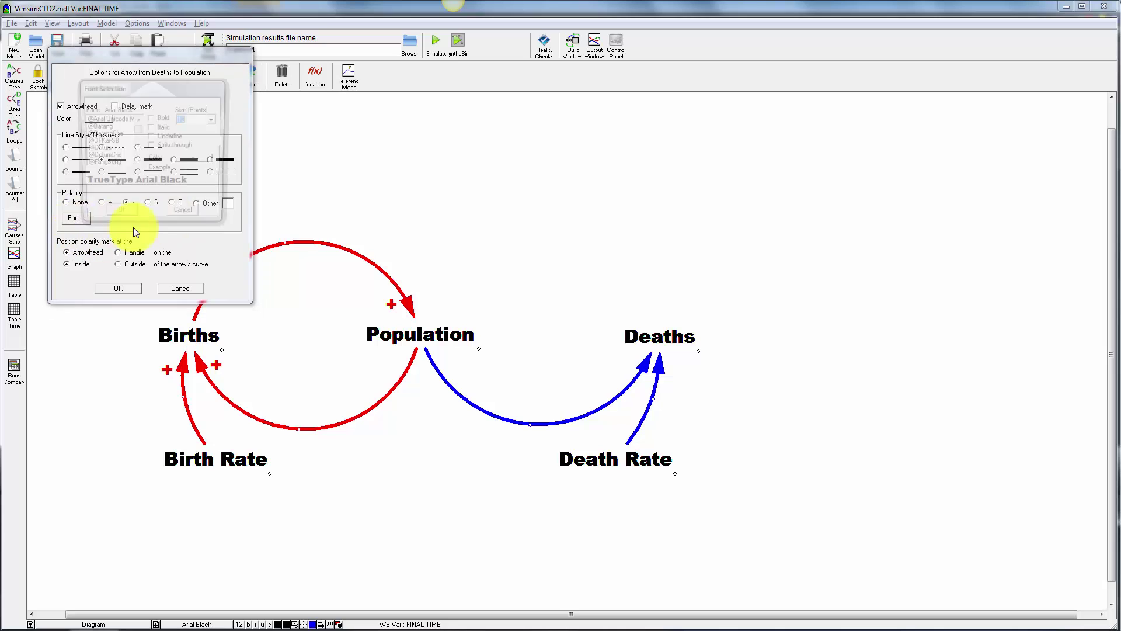
pyautogui.click(186, 161)
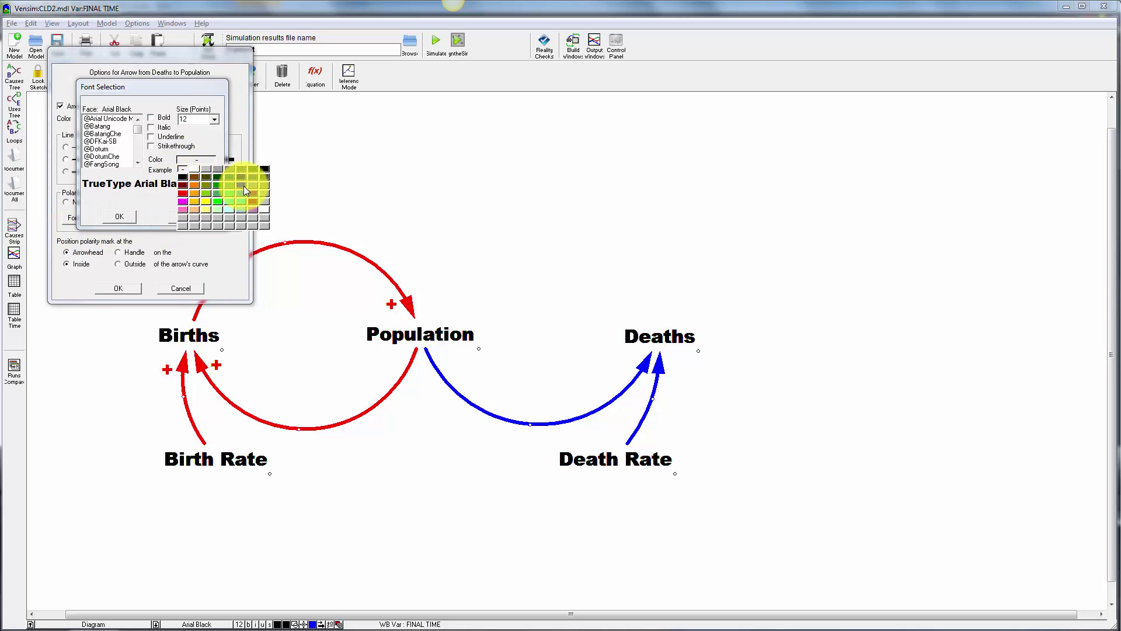
pyautogui.click(244, 185)
pyautogui.click(120, 216)
pyautogui.click(117, 286)
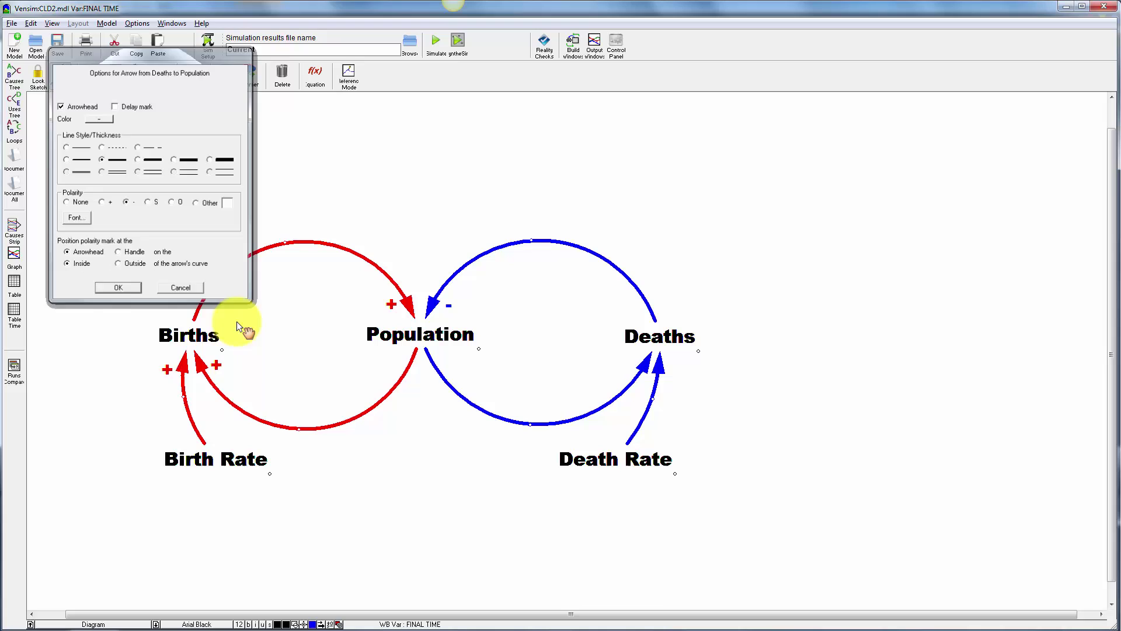
# - Give the Population to Deaths link a blue + polarity mark
pyautogui.rightClick(638, 366)
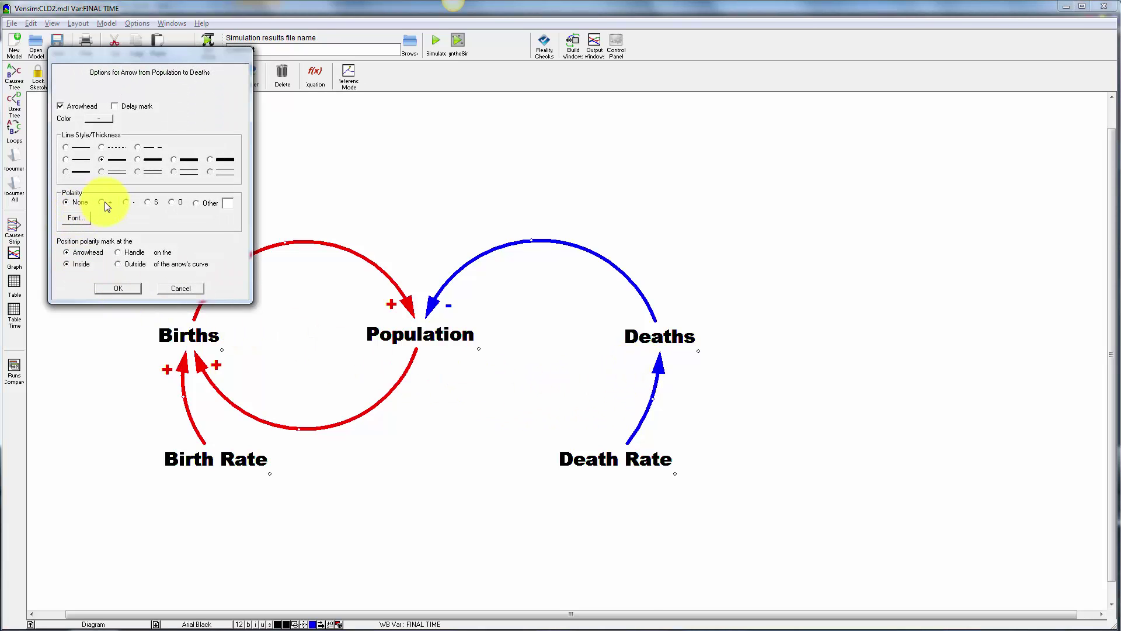
pyautogui.click(103, 202)
pyautogui.click(76, 218)
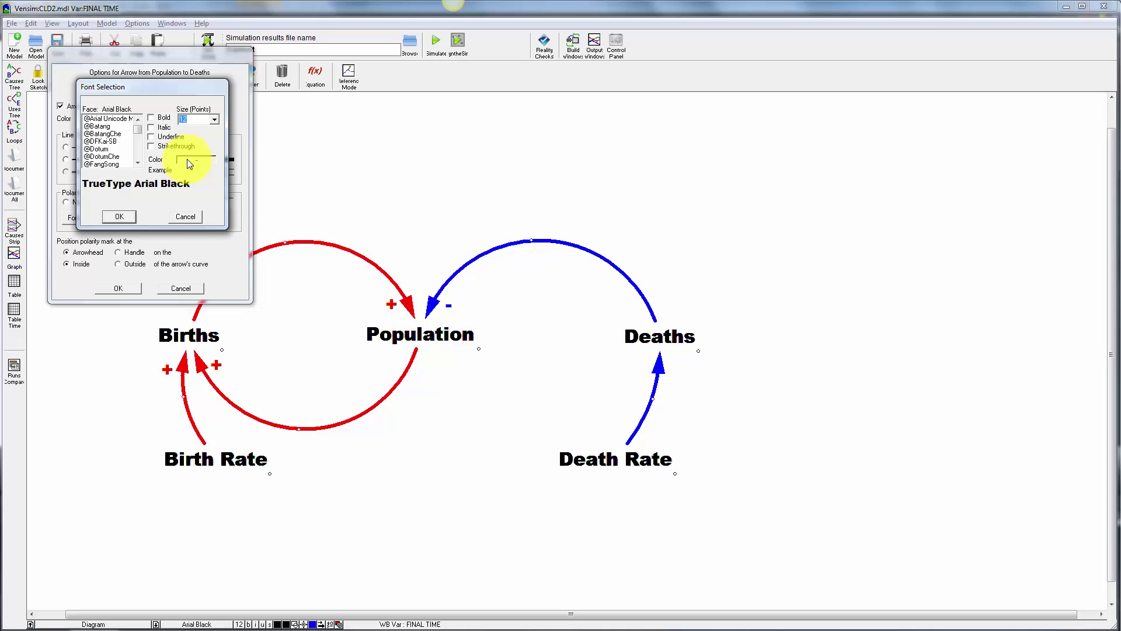
pyautogui.click(187, 159)
pyautogui.click(239, 183)
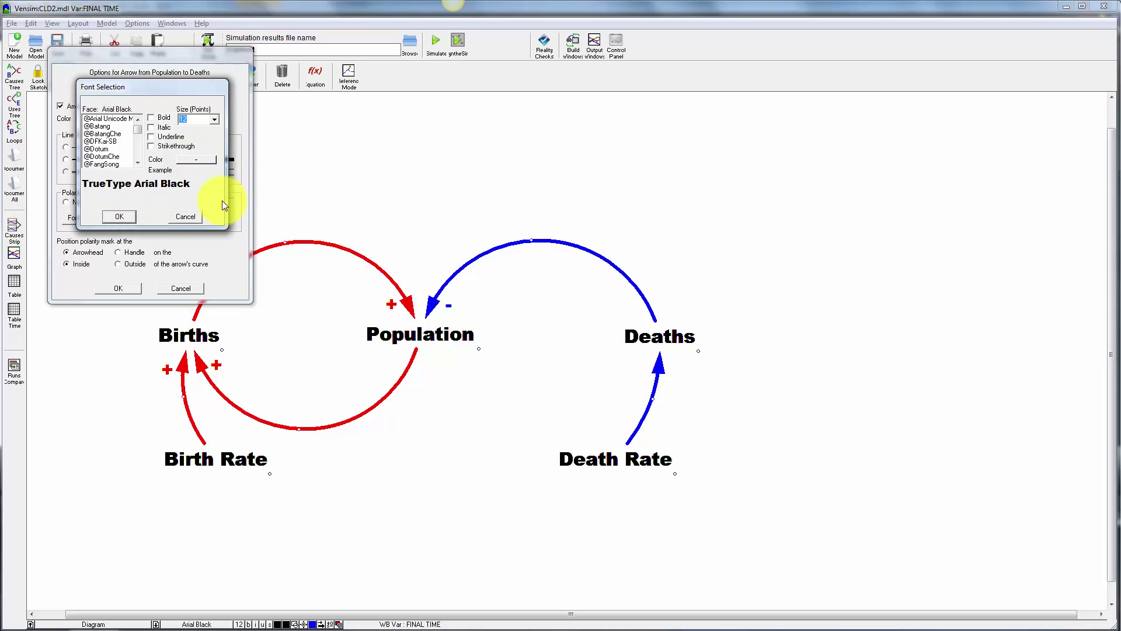
pyautogui.click(207, 161)
pyautogui.click(240, 186)
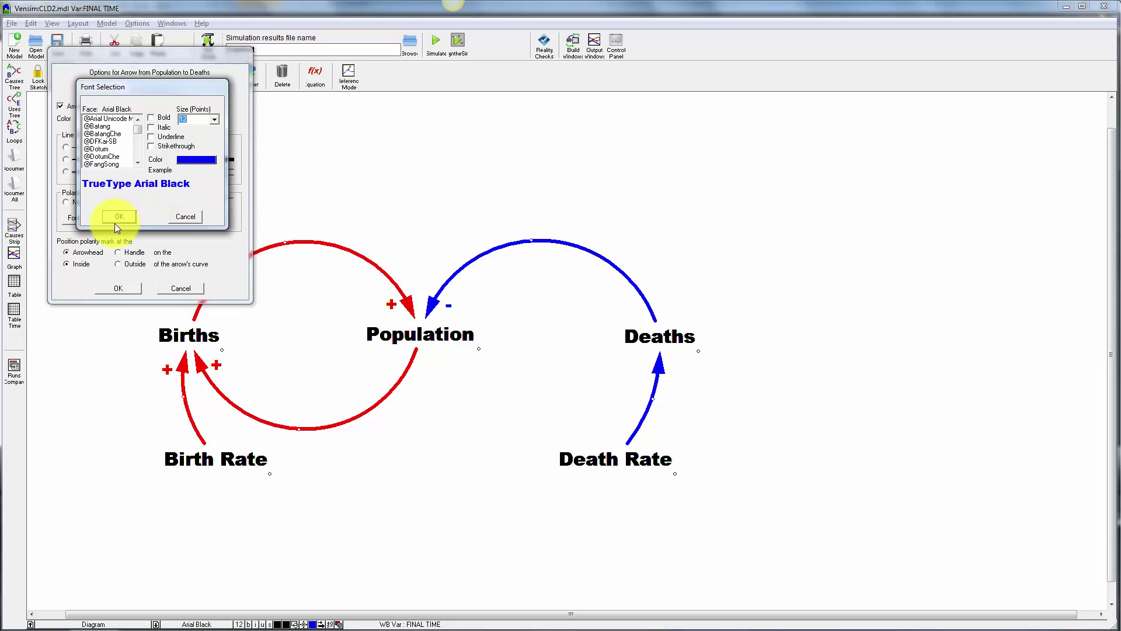
pyautogui.click(117, 217)
pyautogui.click(118, 288)
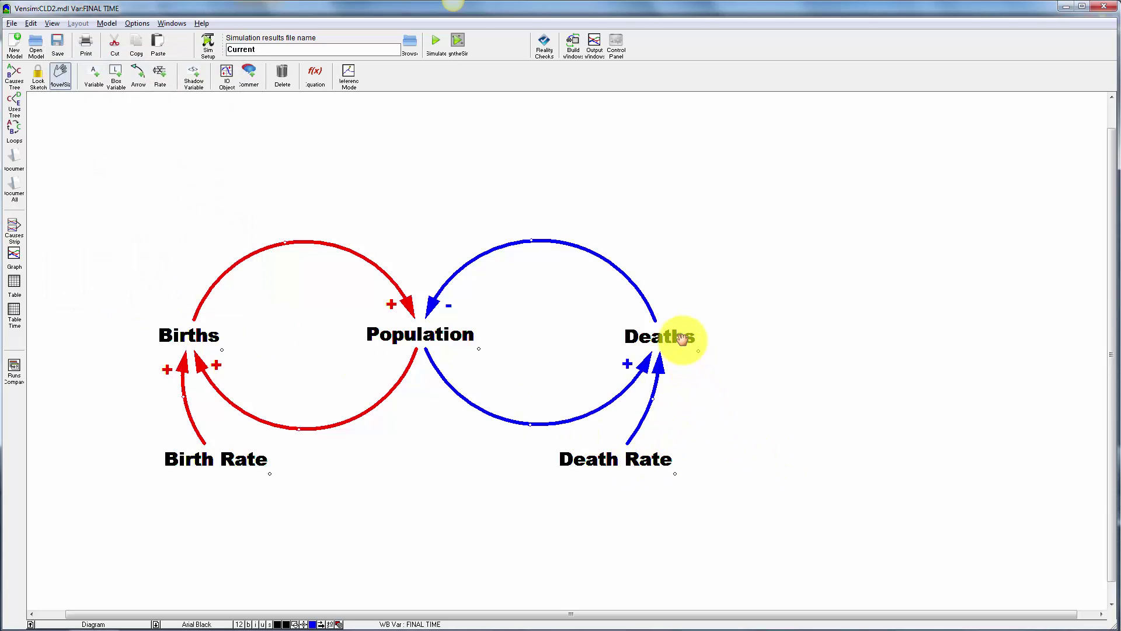
# - Sign the Death Rate to Deaths arrow with a blue +, positioned Outside the curve
pyautogui.click(660, 368)
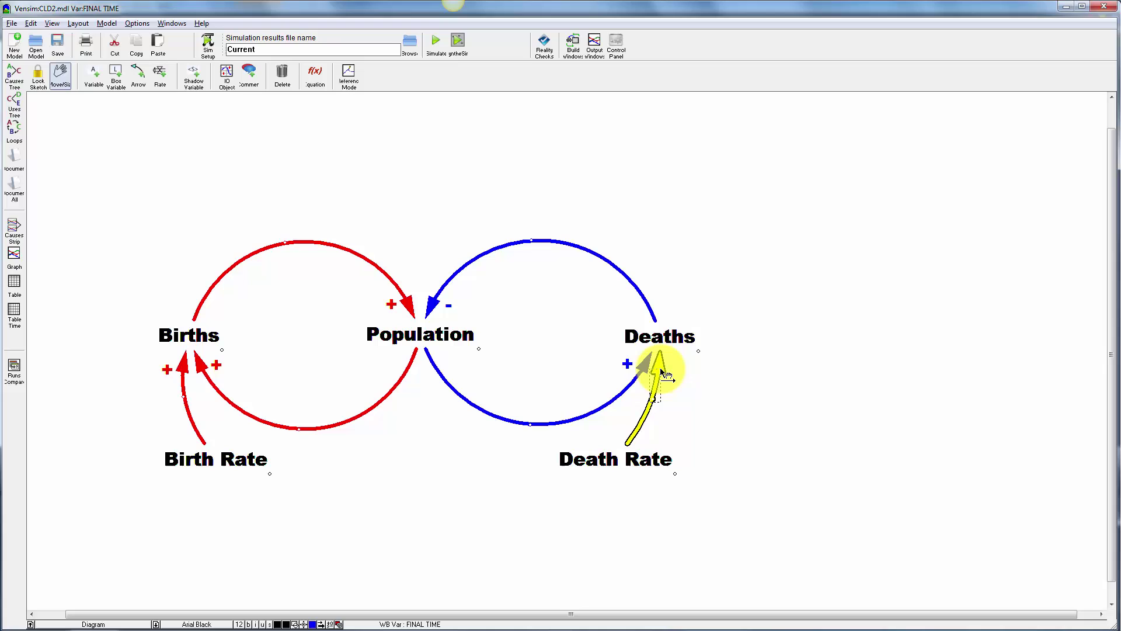
pyautogui.rightClick(660, 368)
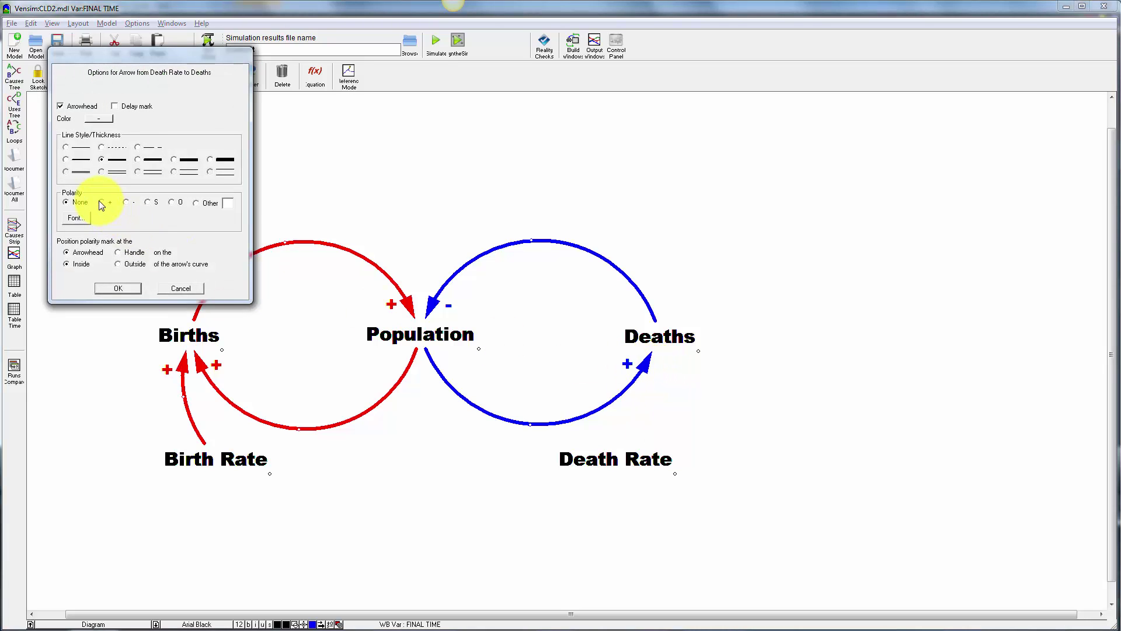
pyautogui.click(76, 218)
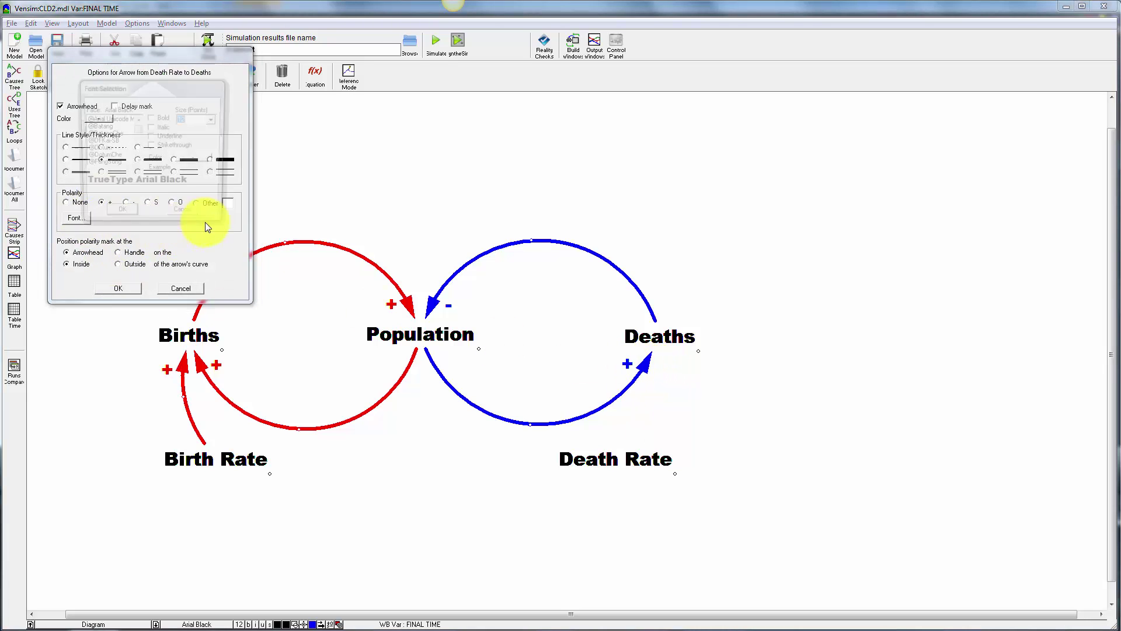
pyautogui.click(221, 160)
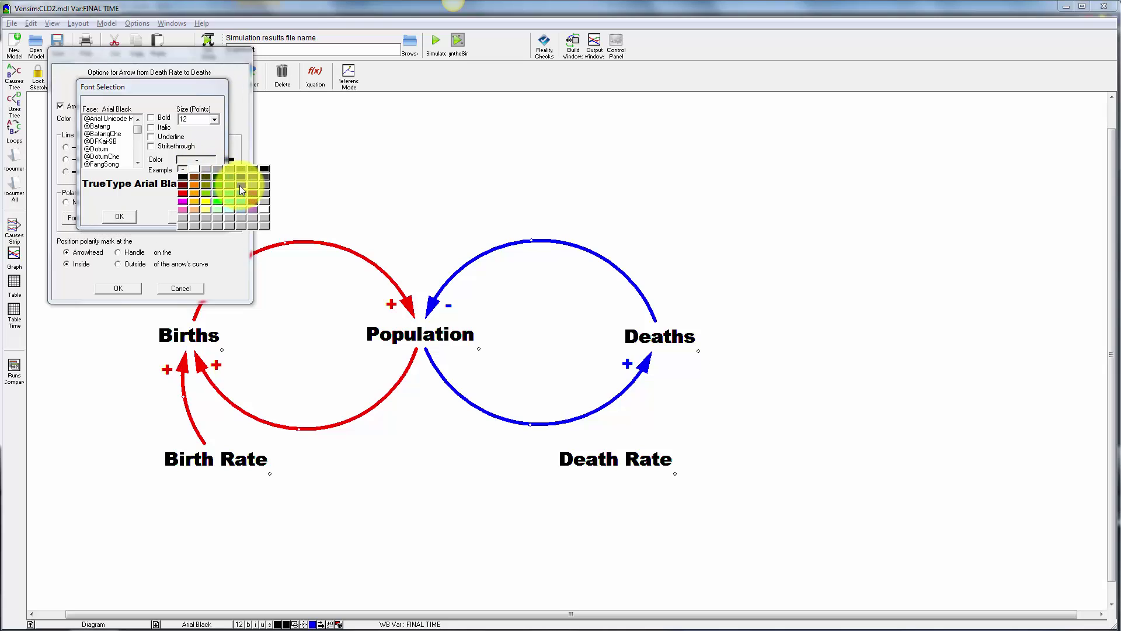
pyautogui.click(239, 187)
pyautogui.click(119, 216)
pyautogui.click(123, 286)
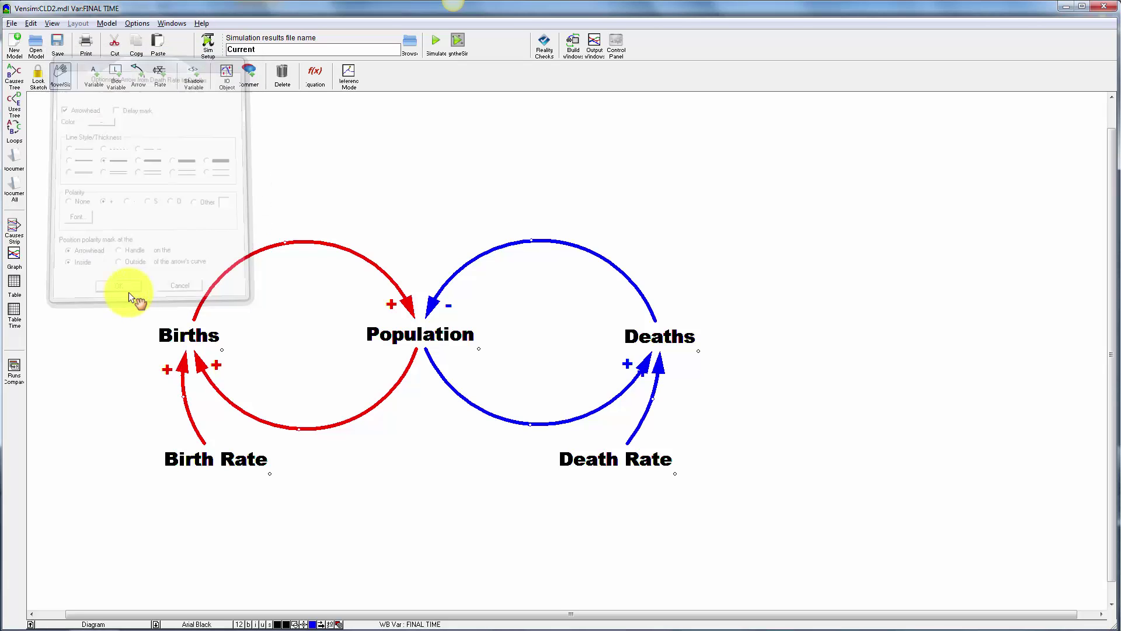
pyautogui.rightClick(664, 371)
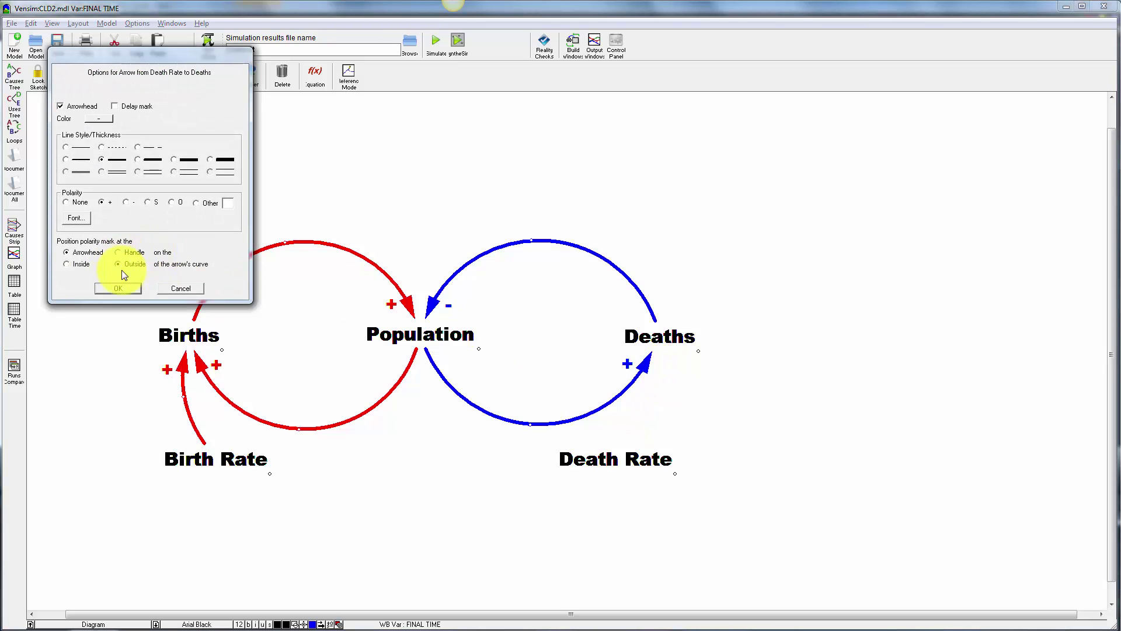
pyautogui.click(117, 285)
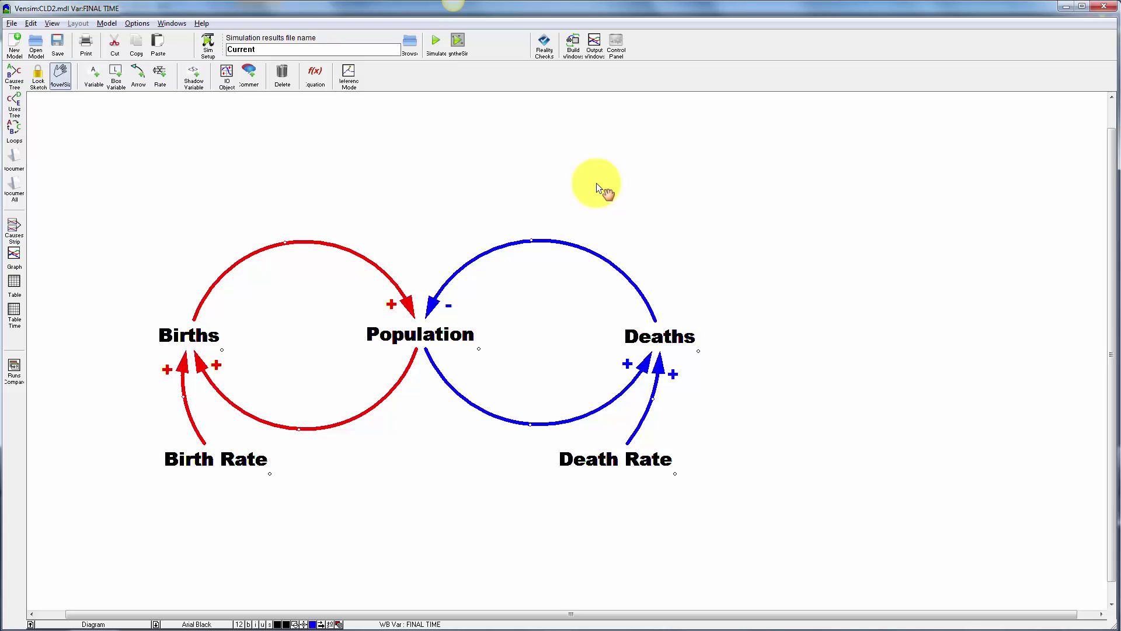
# - Select the Comment tool on the sketch toolbar
pyautogui.press('9')
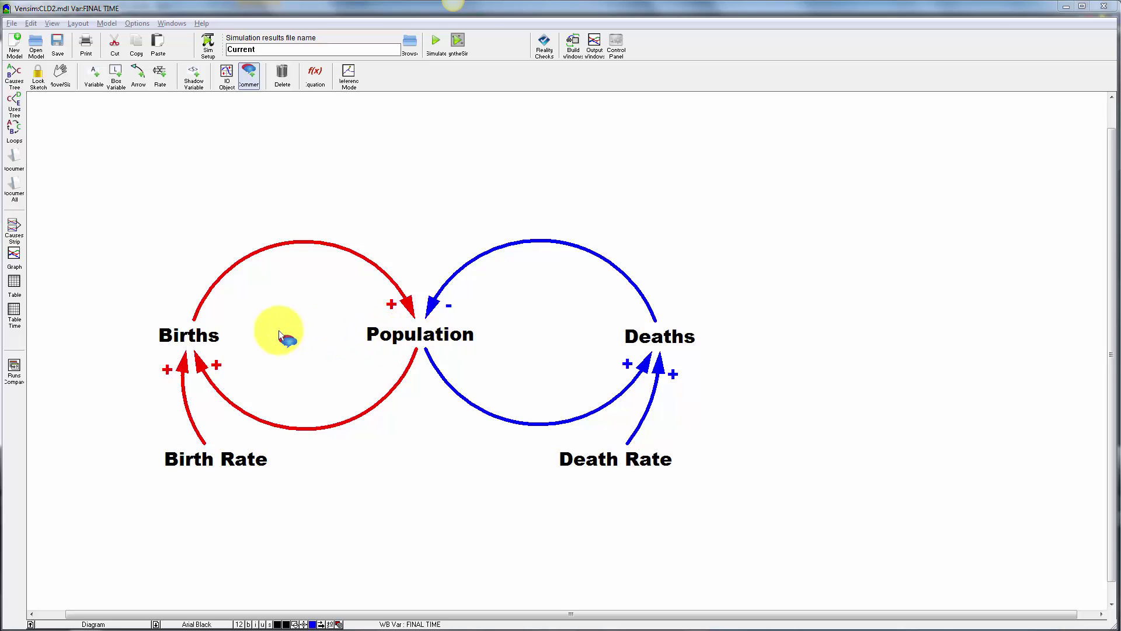
pyautogui.click(249, 73)
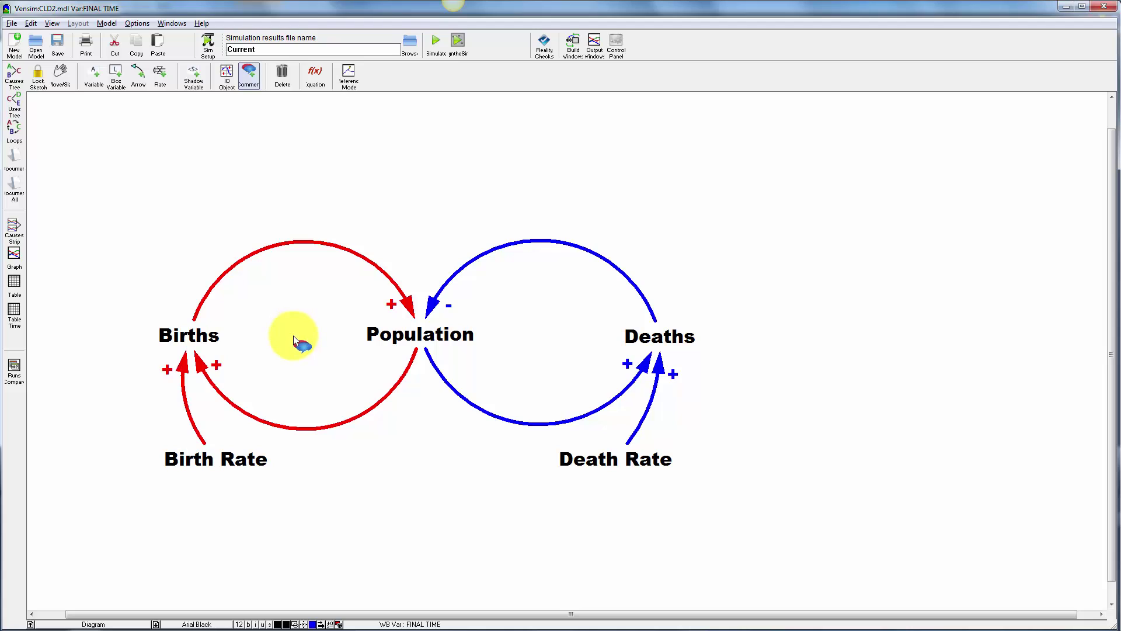
# - Place an 'R' comment with a Loop Clockwise arrow, size 16, inside the Births loop
pyautogui.click(293, 339)
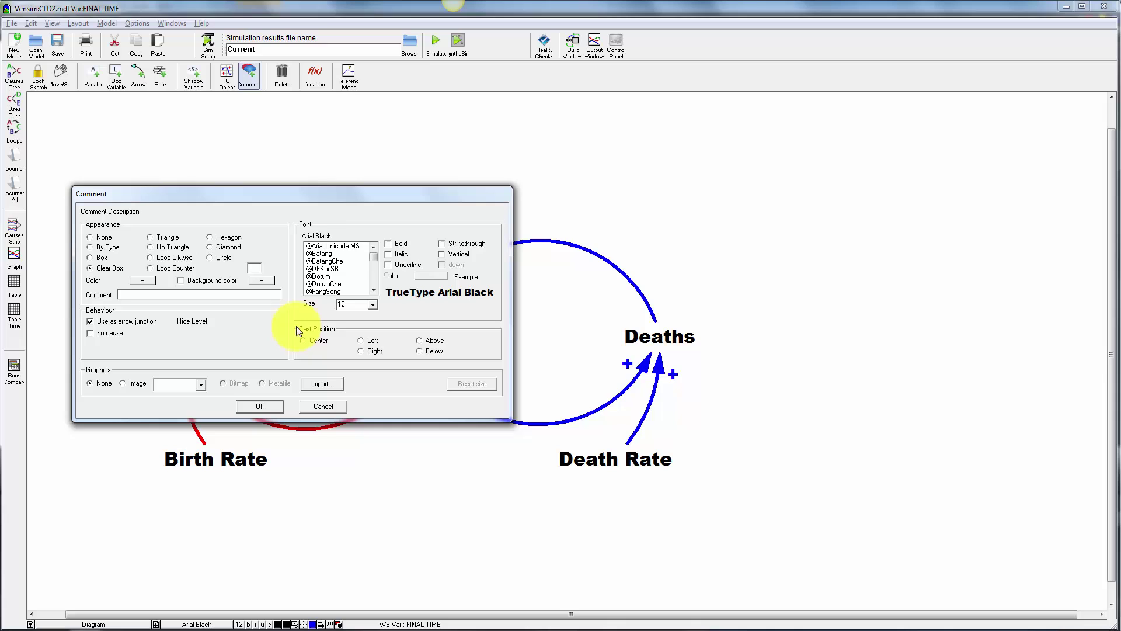
pyautogui.moveTo(320, 197); pyautogui.dragTo(692, 219)
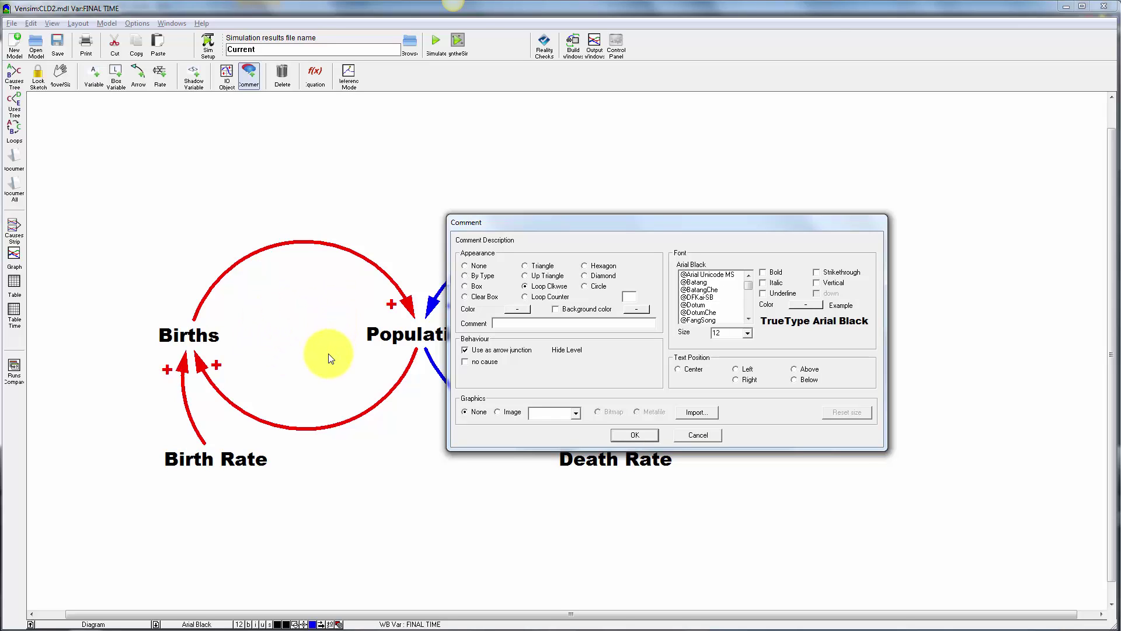
pyautogui.click(553, 324)
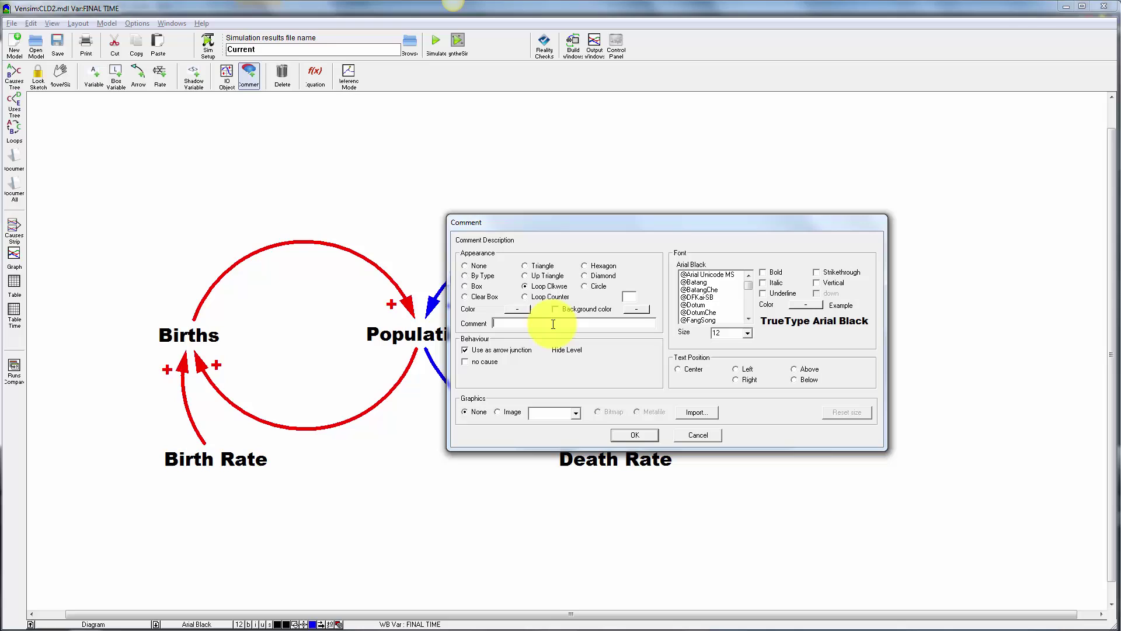
pyautogui.write('R')
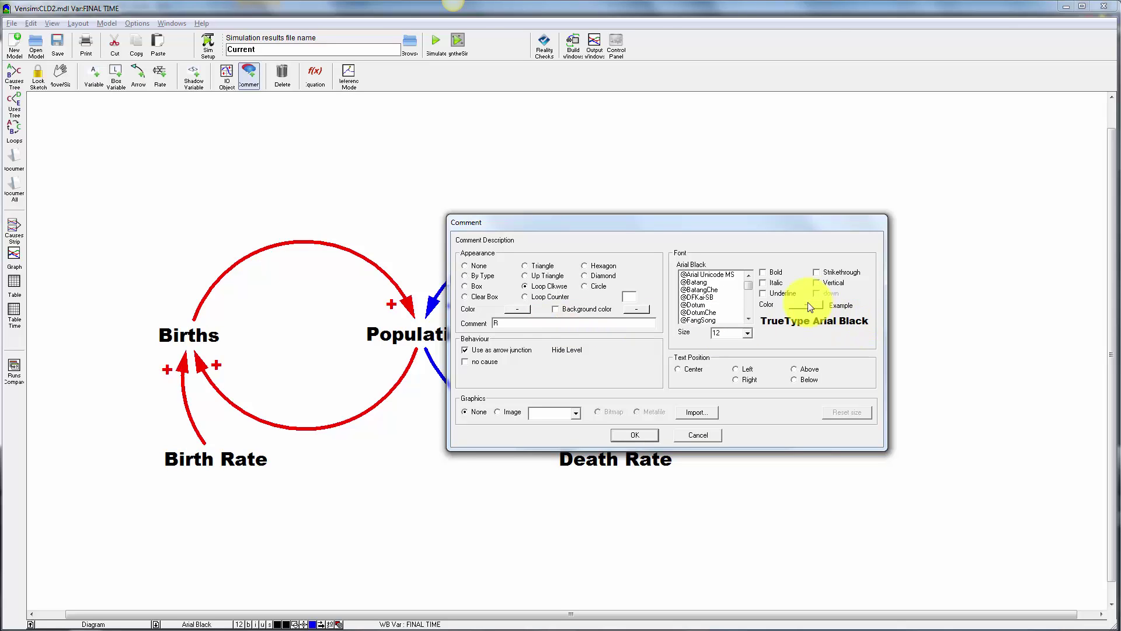
pyautogui.click(747, 332)
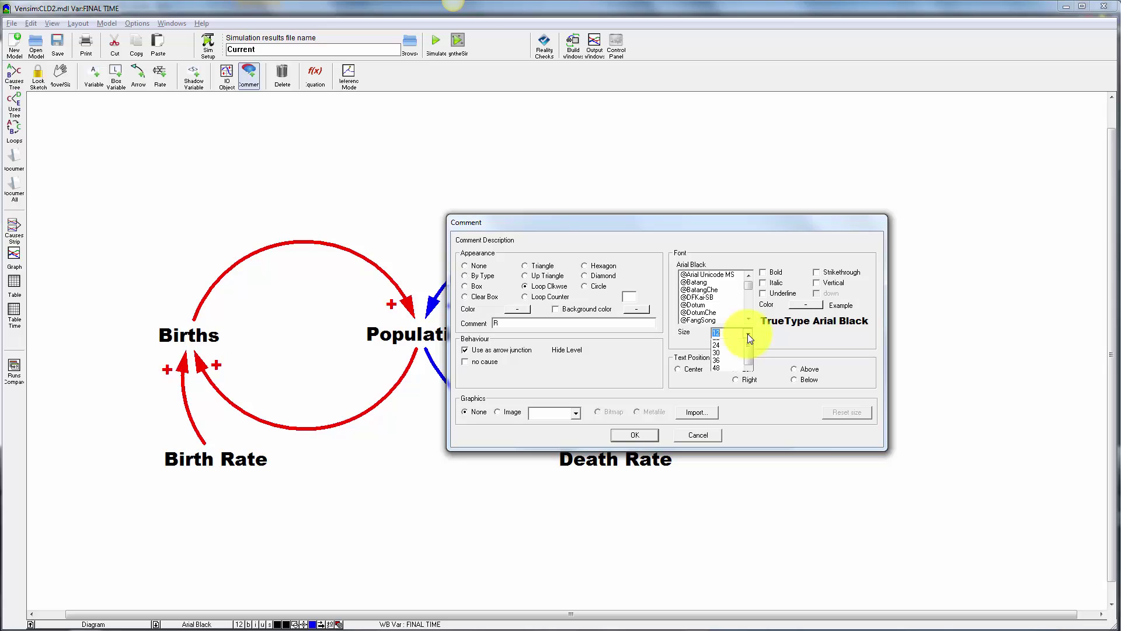
pyautogui.click(728, 359)
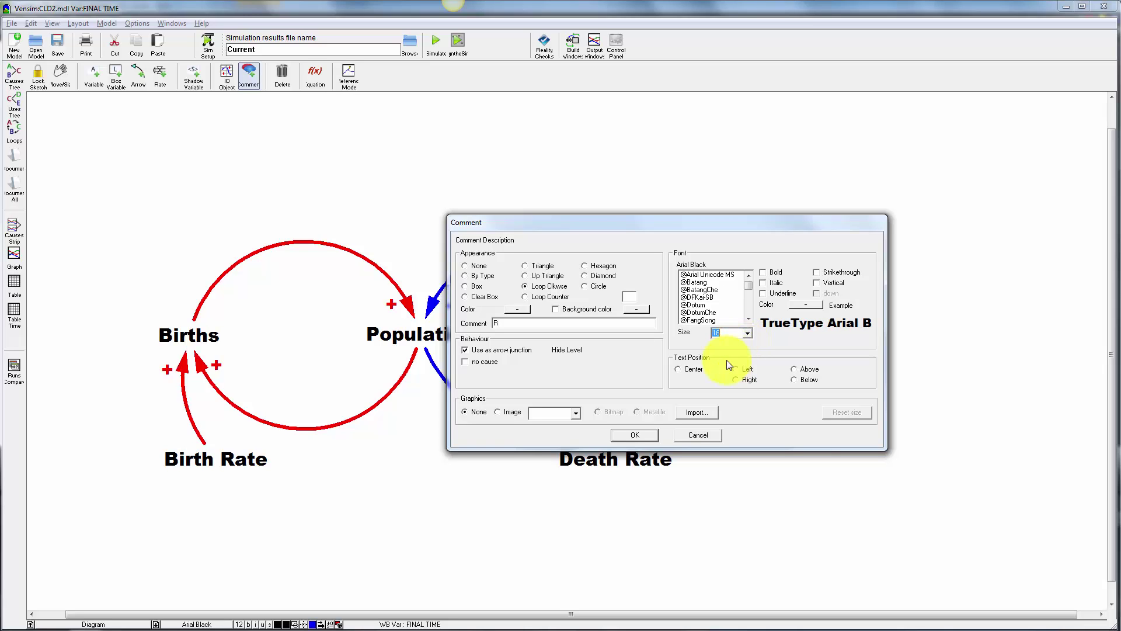
pyautogui.click(622, 433)
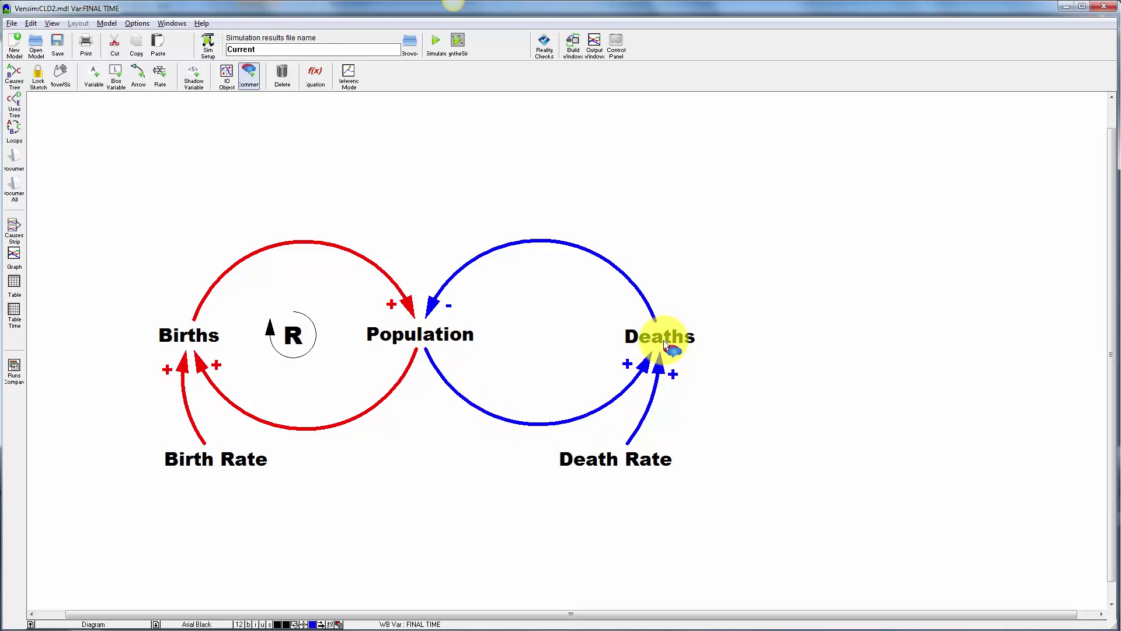
# - Place a 'B' comment with a Loop Counter arrow, size 16, inside the Deaths loop
pyautogui.click(541, 334)
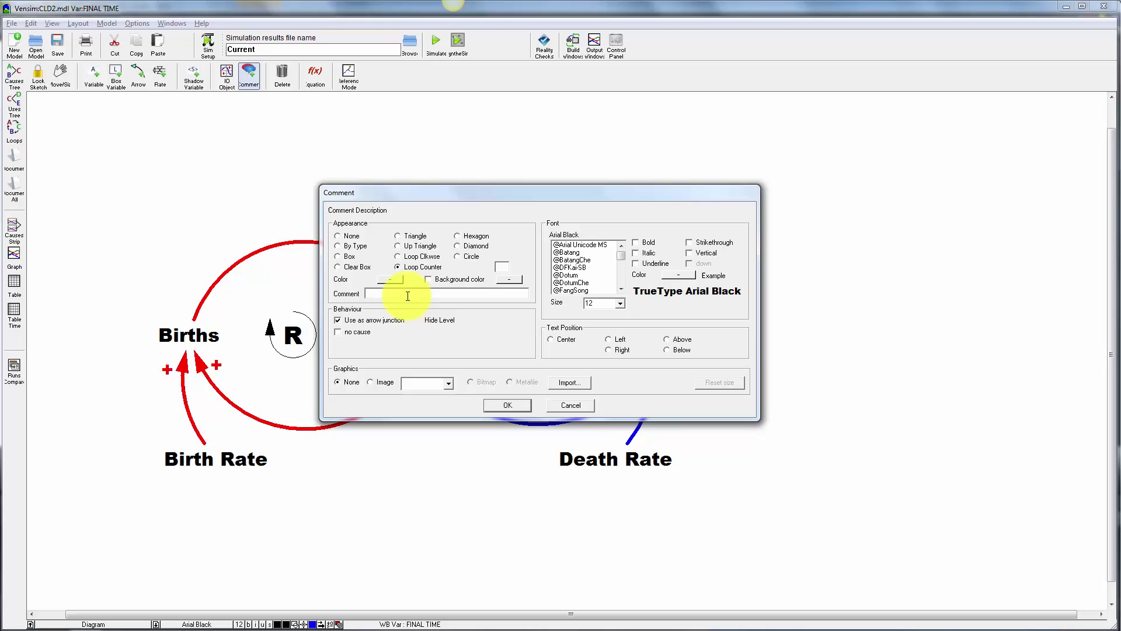
pyautogui.write('B')
pyautogui.click(621, 303)
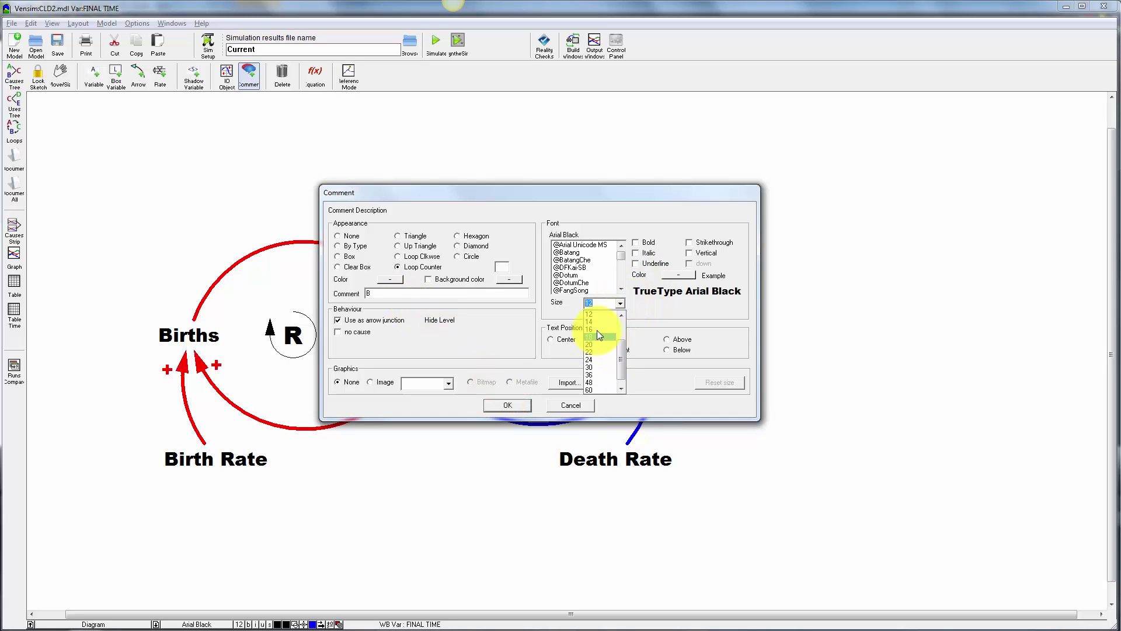
pyautogui.click(597, 328)
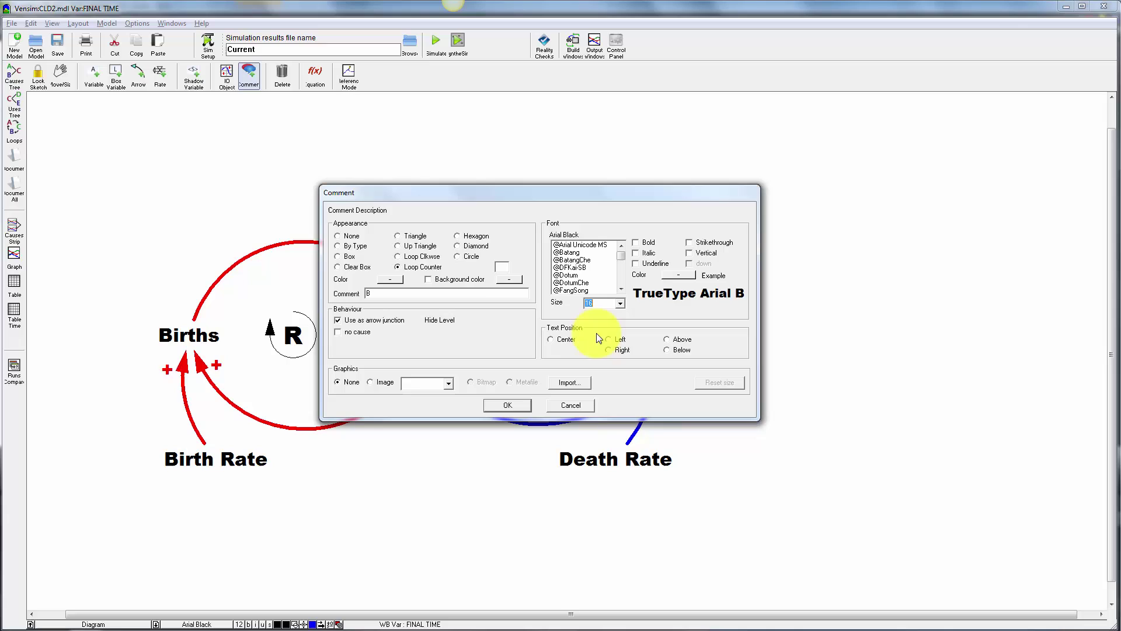
pyautogui.click(520, 404)
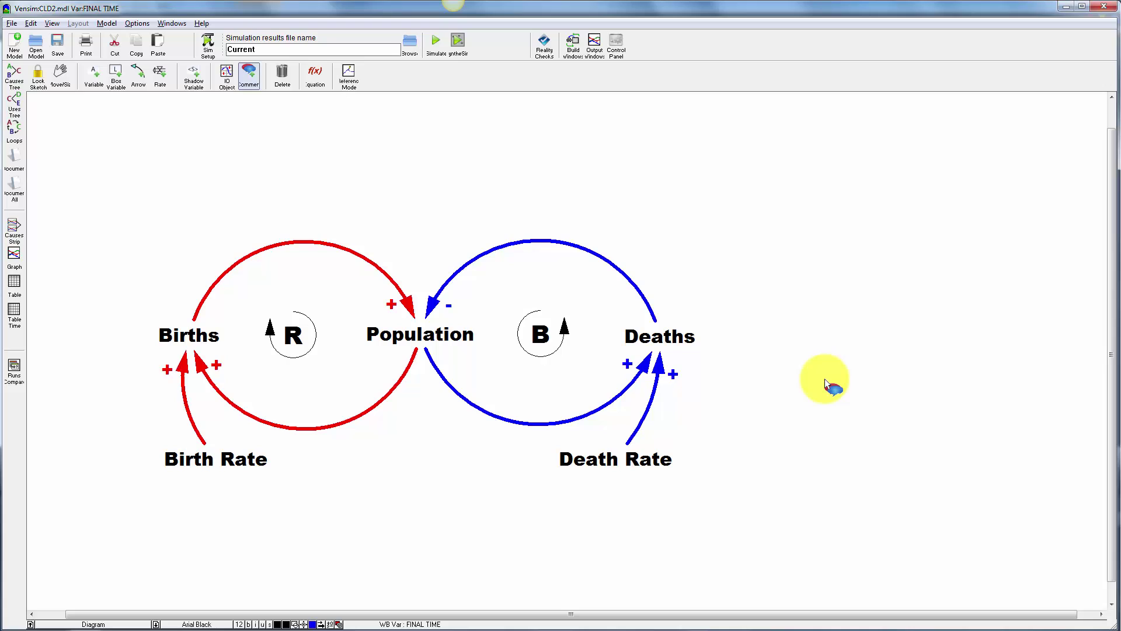
pyautogui.press('2')
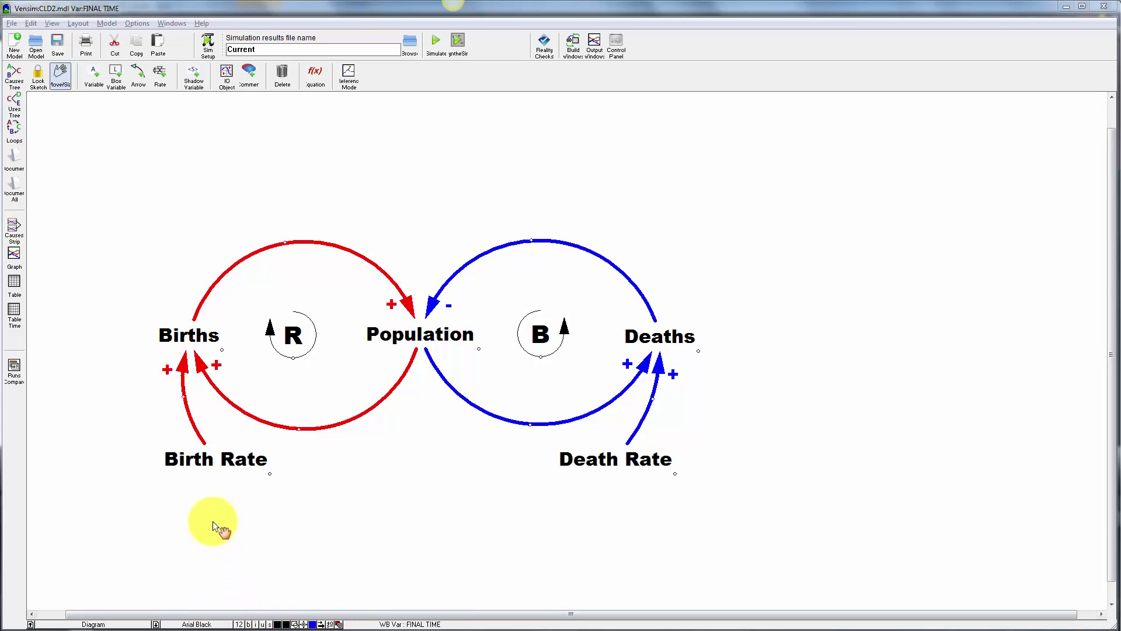
# - Set the Births variable's background colour to light yellow
pyautogui.moveTo(188, 333); pyautogui.dragTo(180, 335)
pyautogui.rightClick(180, 335)
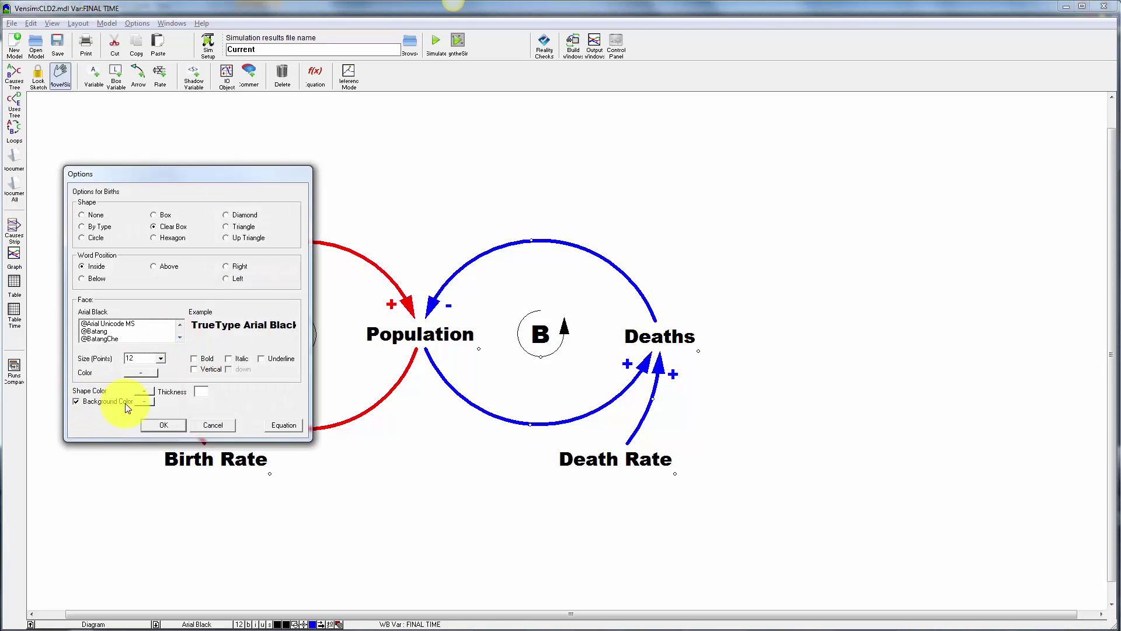
pyautogui.click(143, 402)
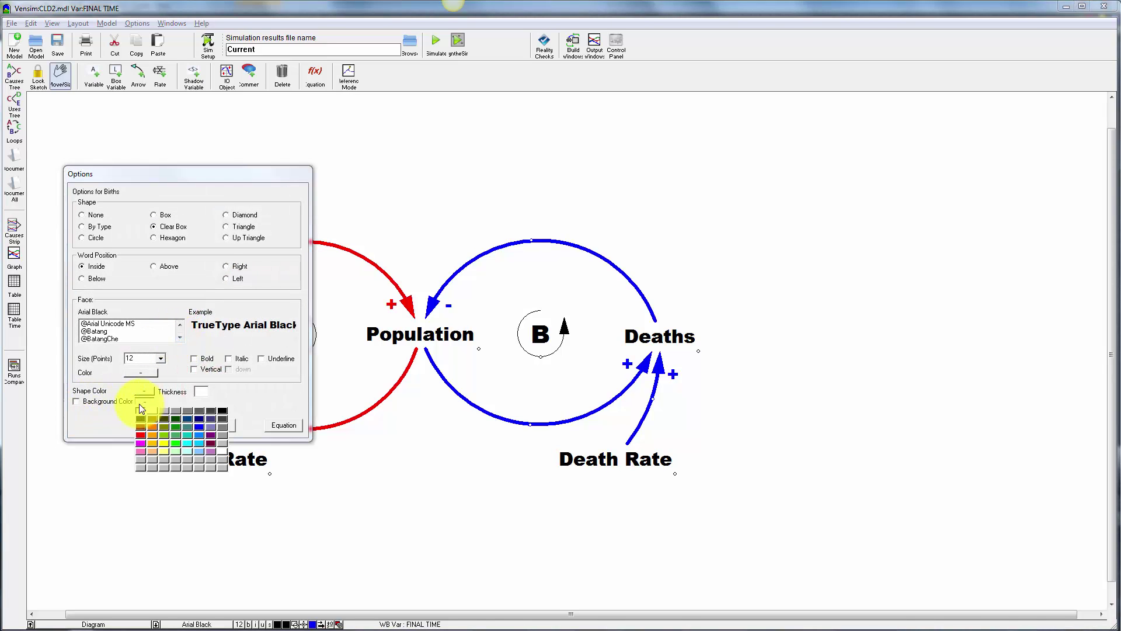
pyautogui.click(163, 451)
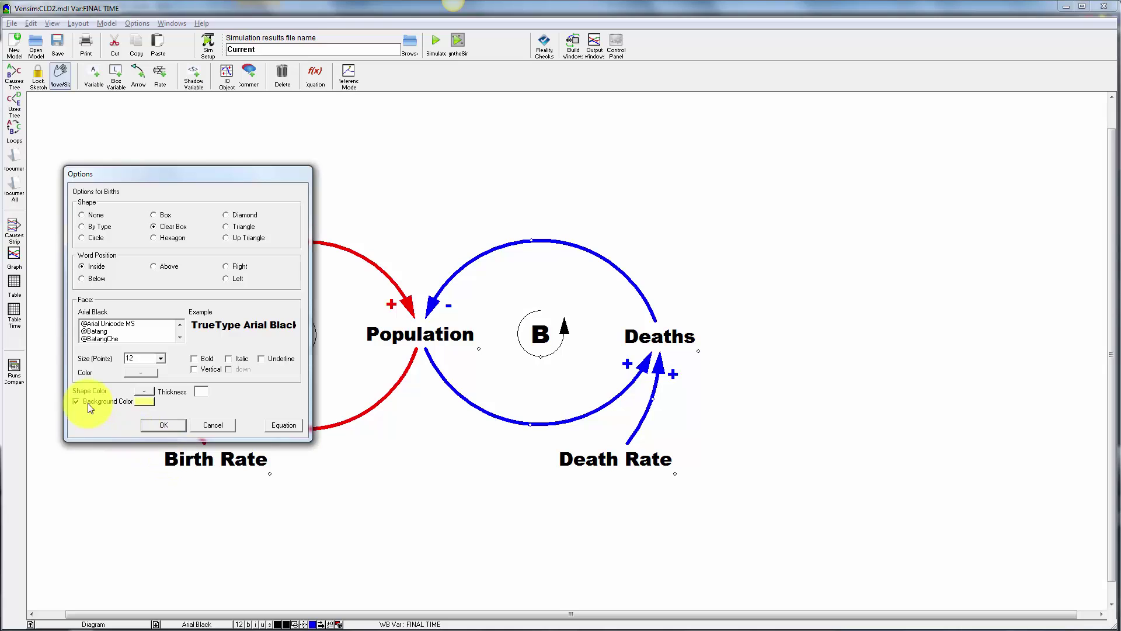
pyautogui.click(168, 426)
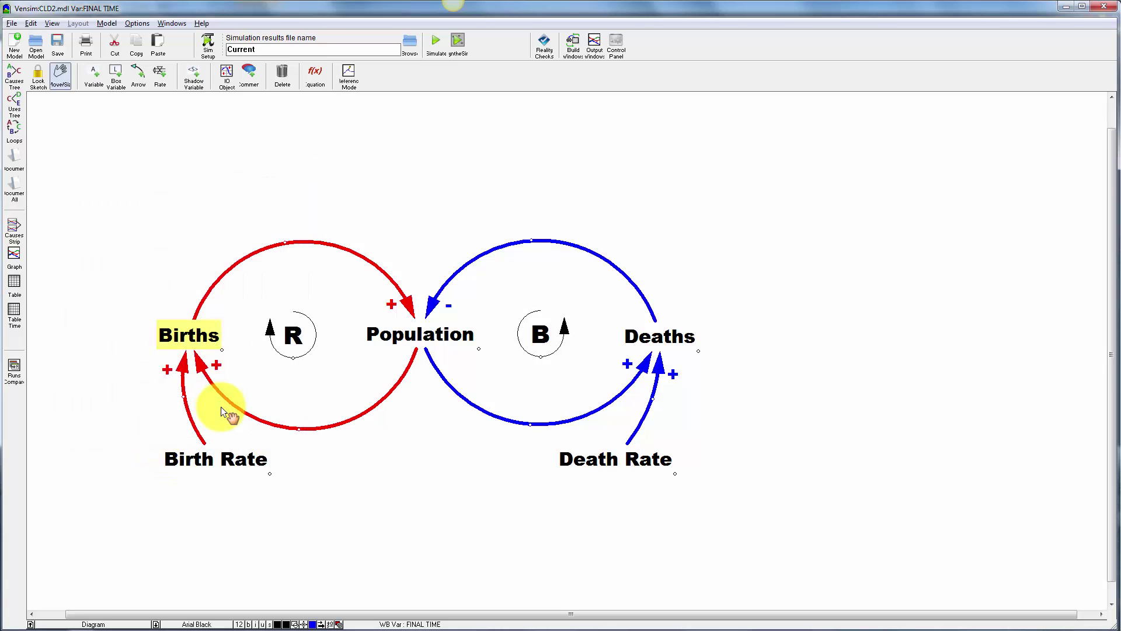
# - Colour the Births to Population arrow green and view the diagram at 100% zoom
pyautogui.rightClick(284, 246)
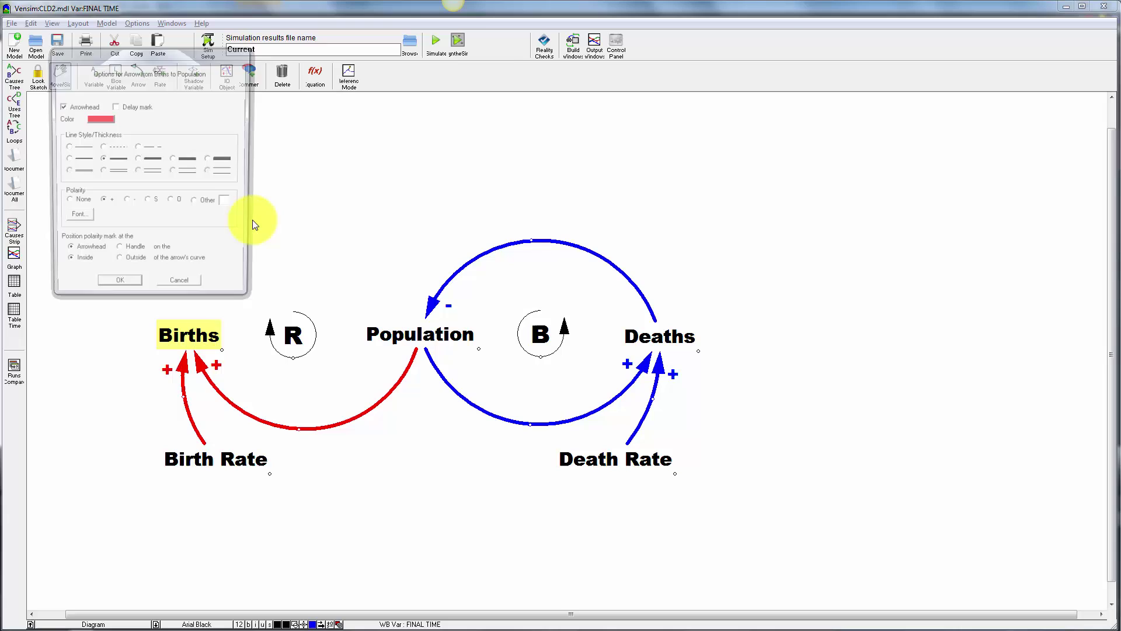
pyautogui.click(96, 118)
pyautogui.click(126, 143)
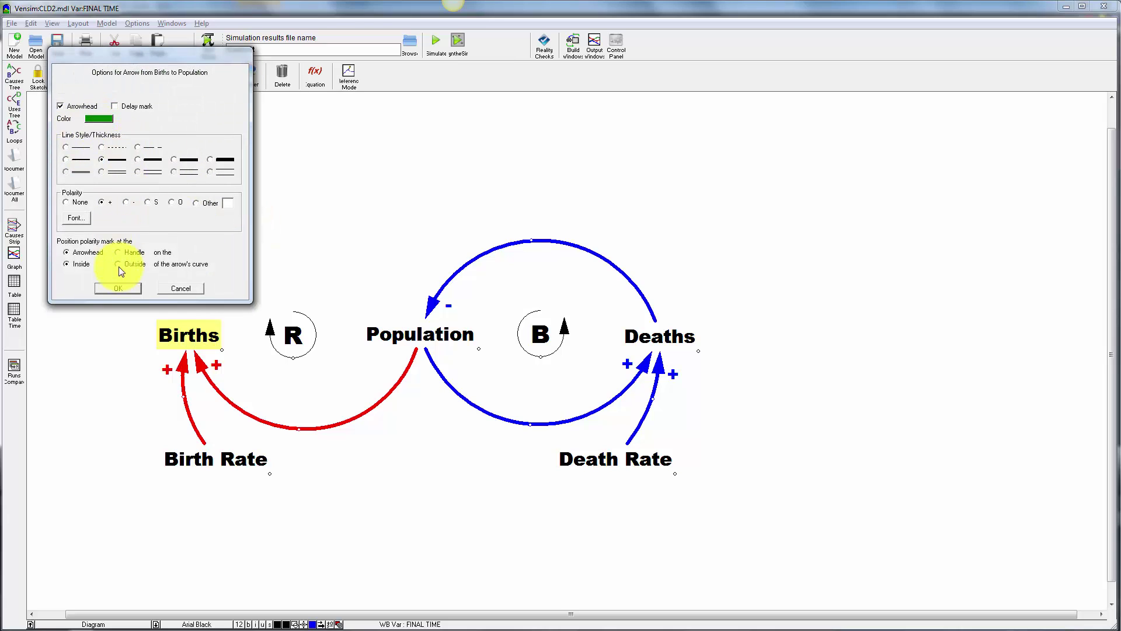
pyautogui.click(120, 288)
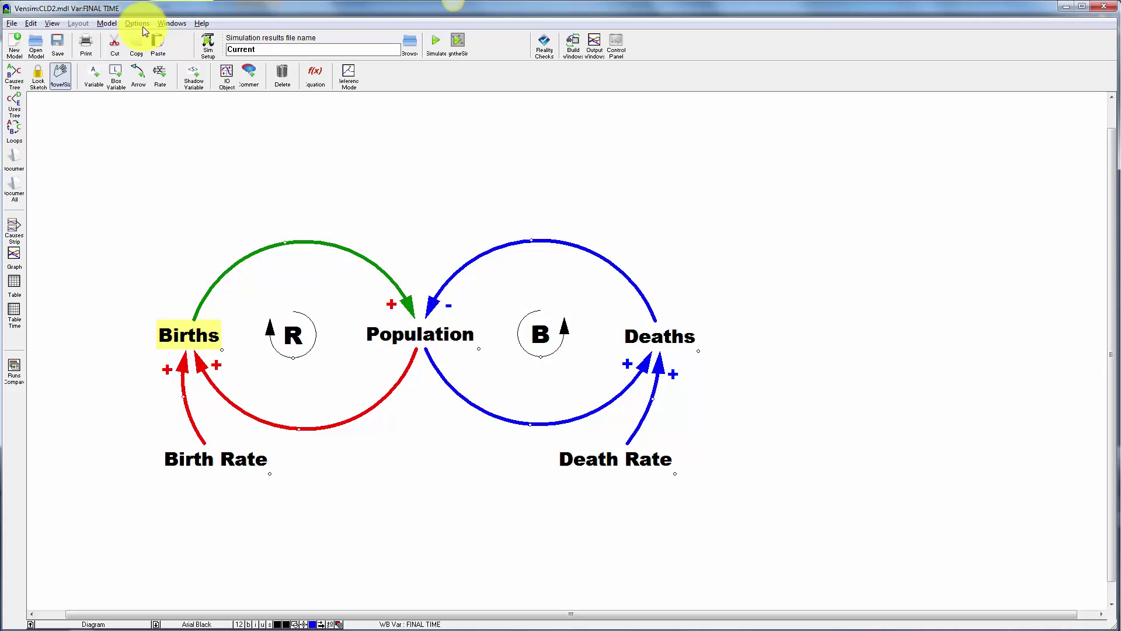
pyautogui.click(48, 23)
pyautogui.moveTo(48, 38)
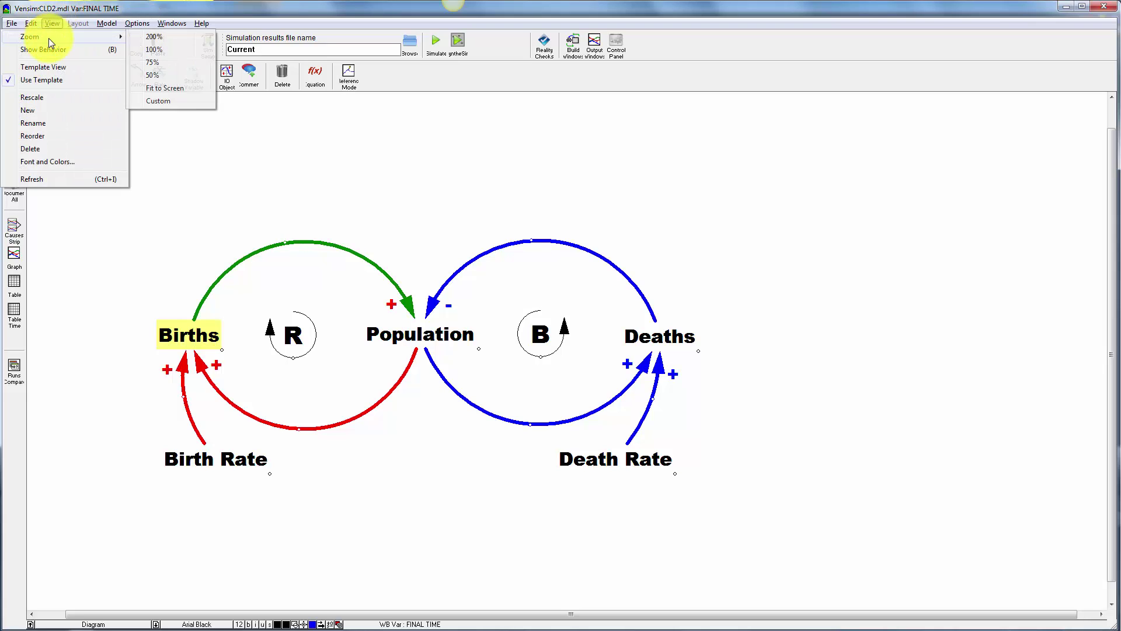
pyautogui.click(174, 49)
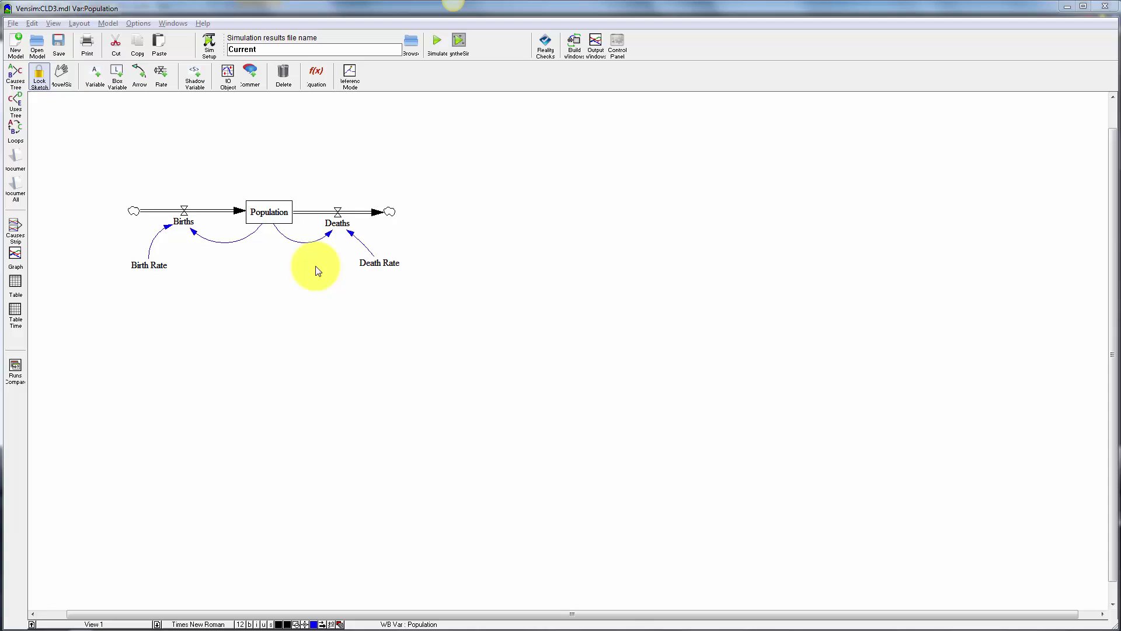
# - Set a + polarity on the Population to Deaths link
pyautogui.rightClick(327, 236)
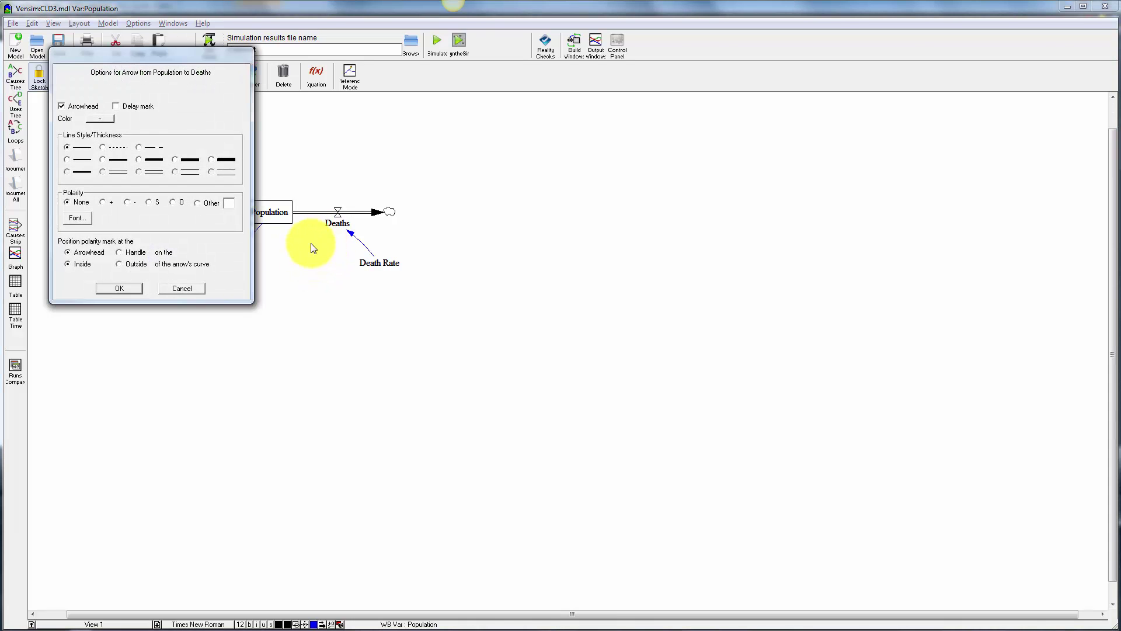
pyautogui.click(122, 289)
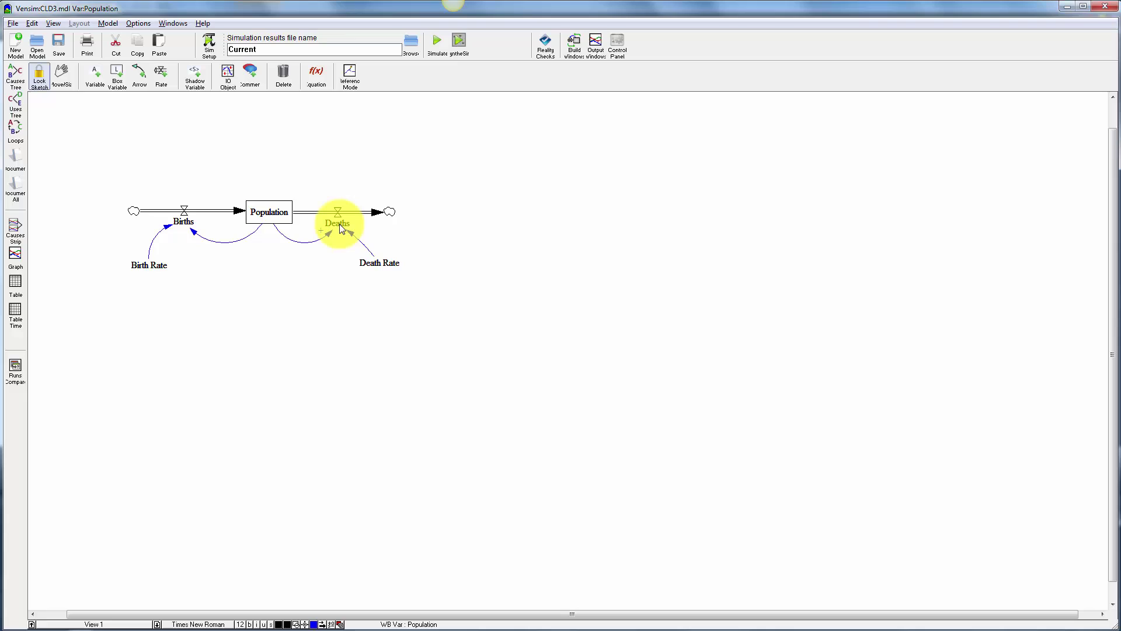
pyautogui.rightClick(307, 215)
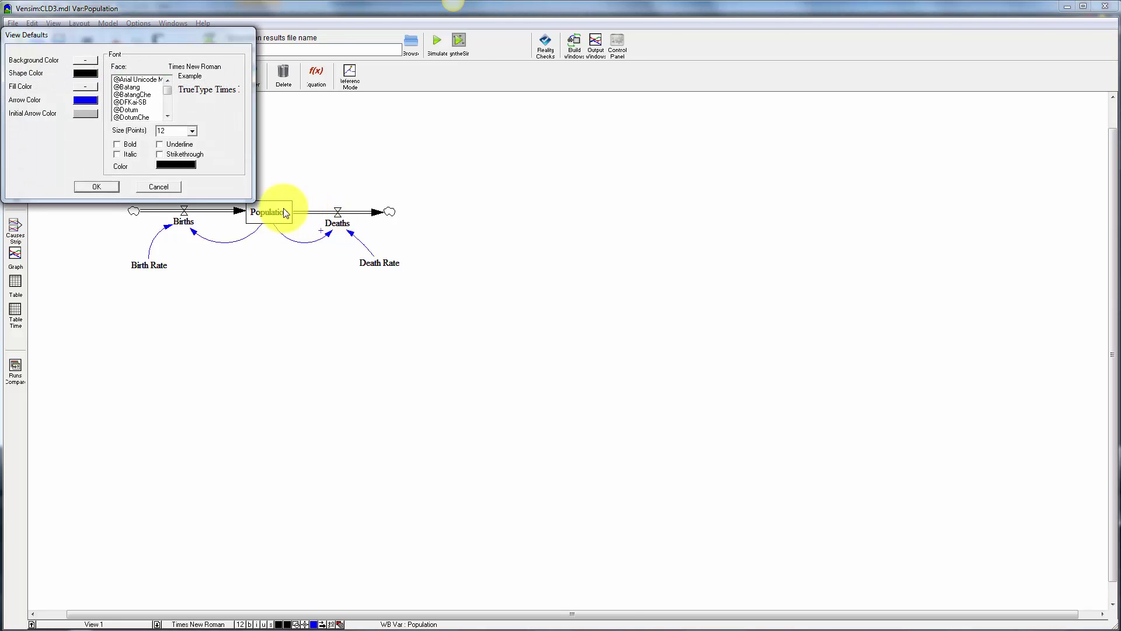
pyautogui.click(175, 187)
pyautogui.click(67, 77)
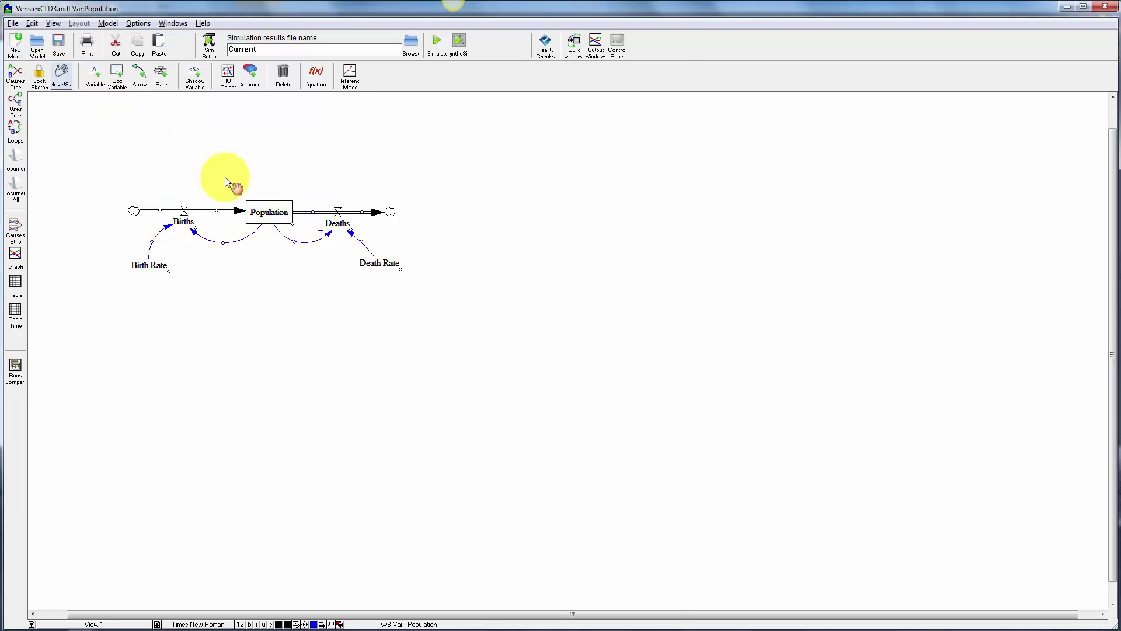
# - Give the Deaths outflow link a − polarity placed at the arrowhead
pyautogui.rightClick(314, 212)
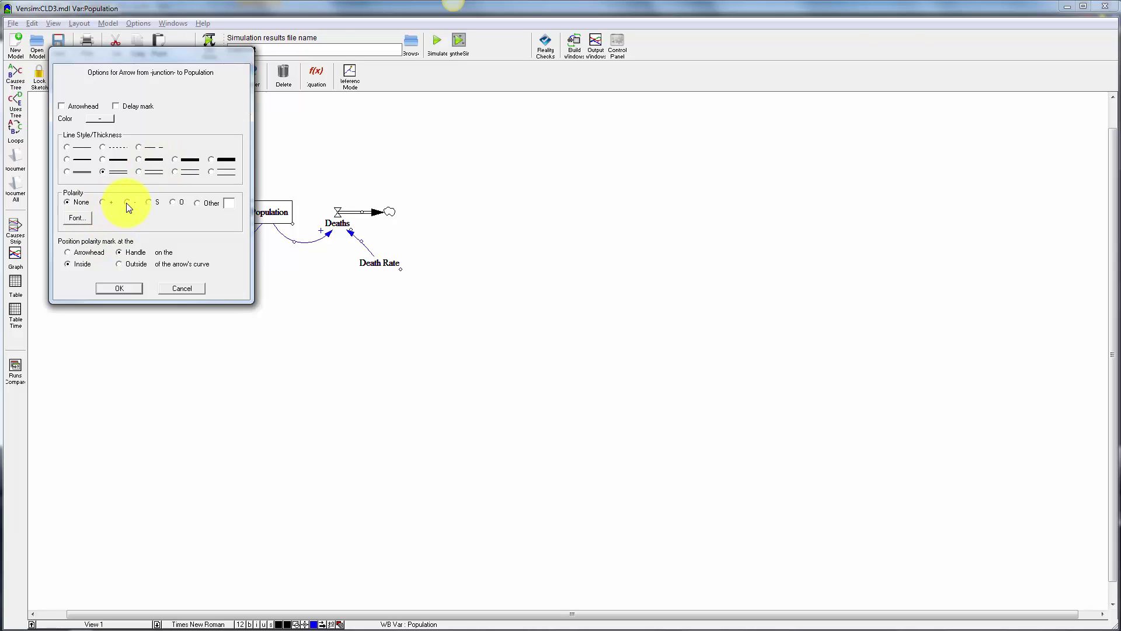
pyautogui.click(119, 289)
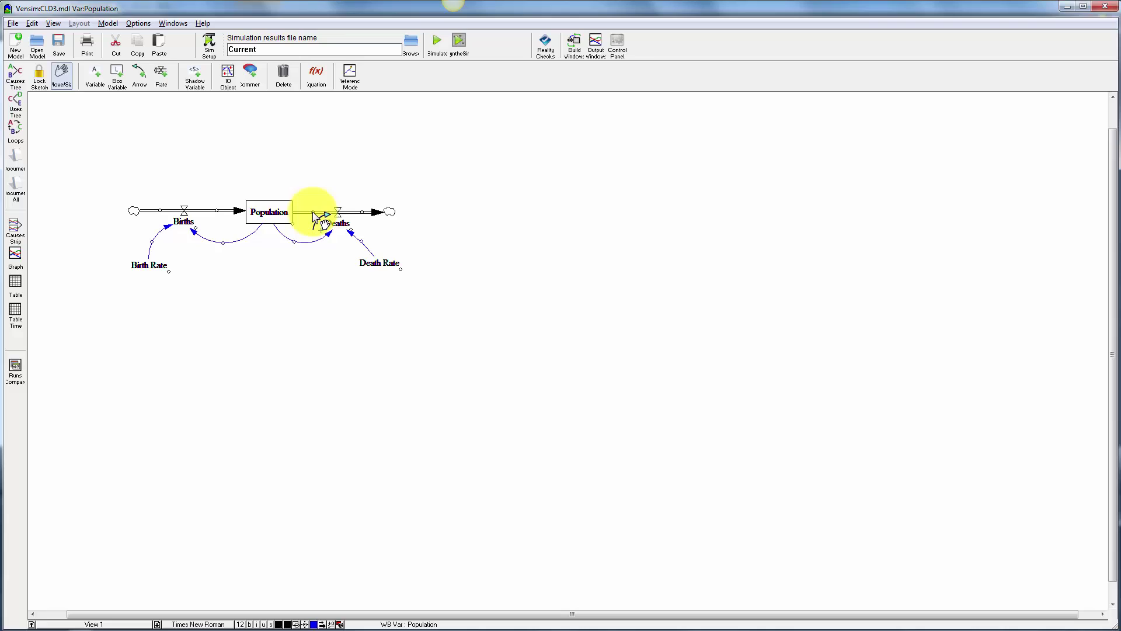
pyautogui.rightClick(313, 212)
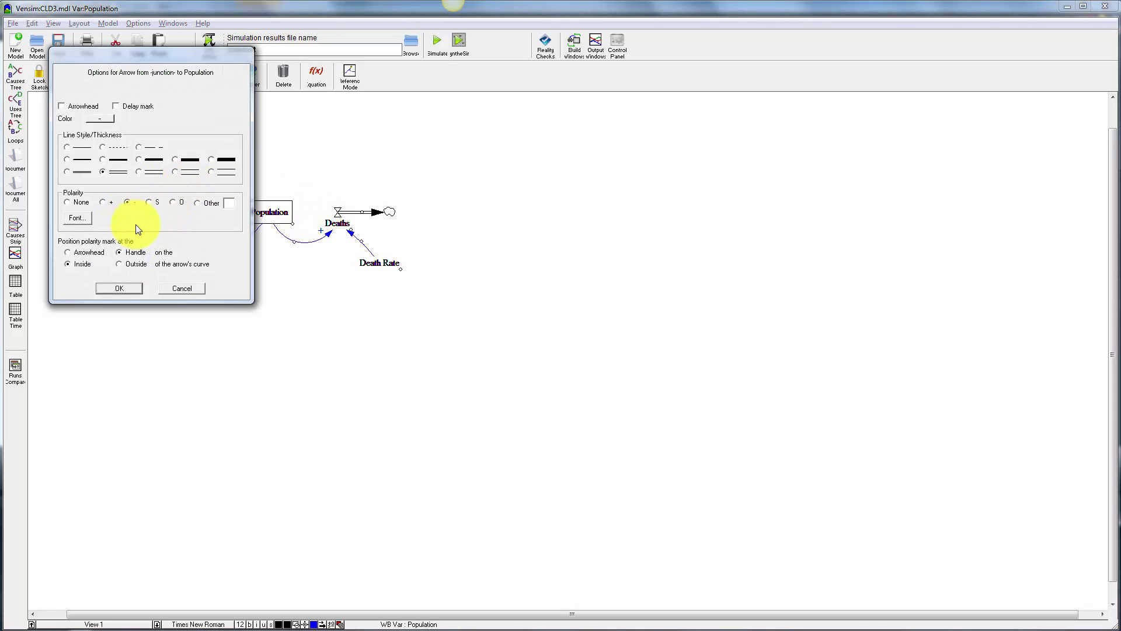
pyautogui.click(69, 252)
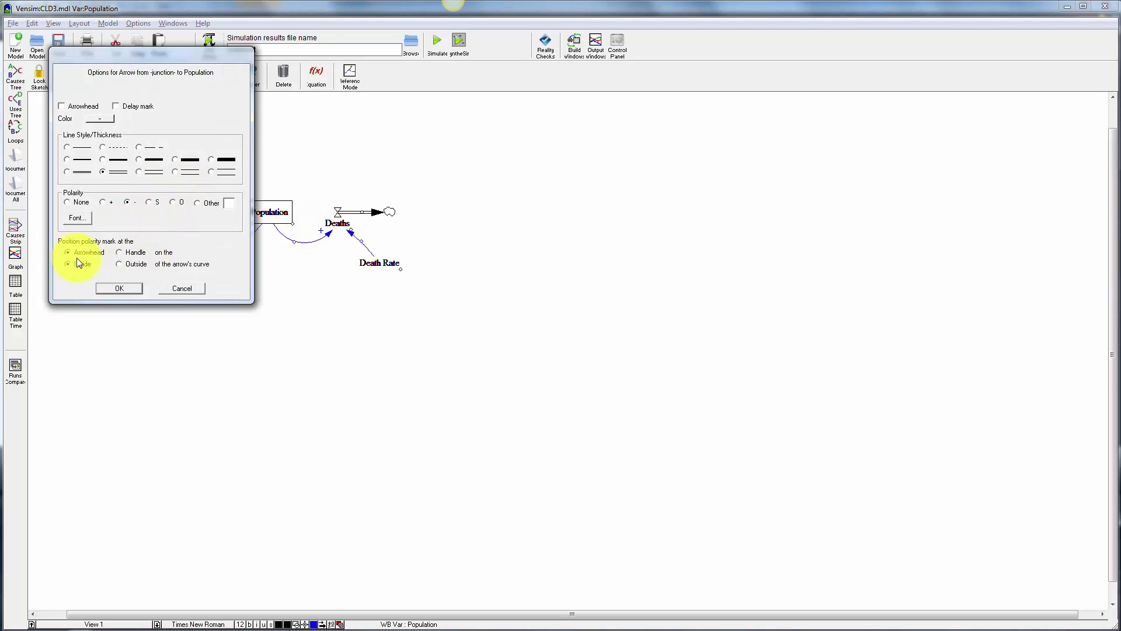
pyautogui.click(117, 287)
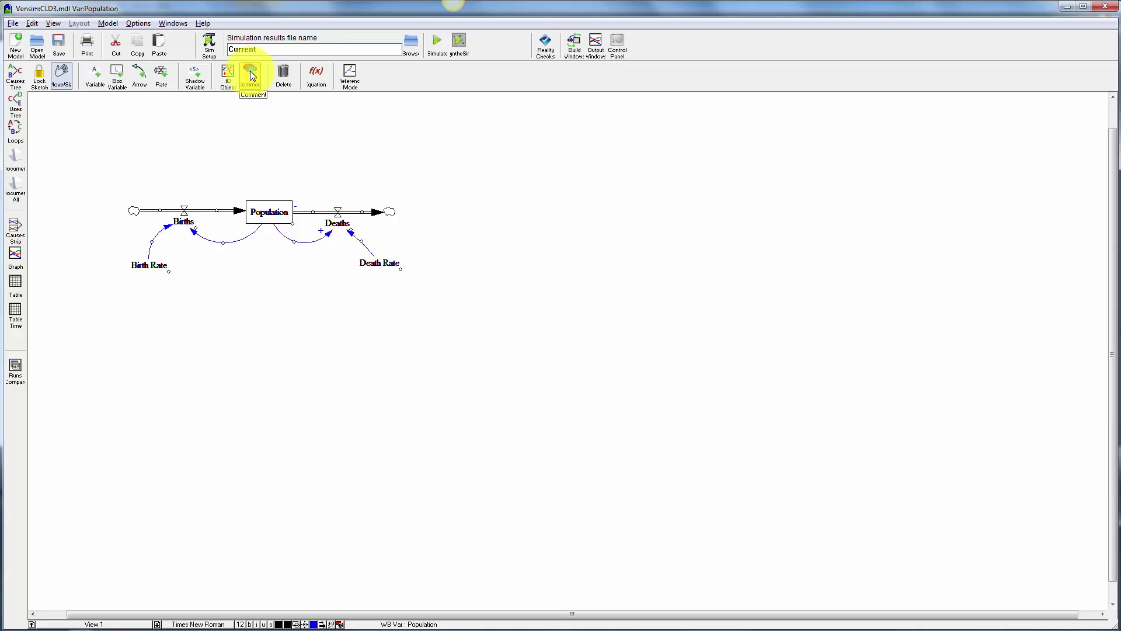
# - Start a canvas comment reading 'Population', set to no cause
pyautogui.click(251, 75)
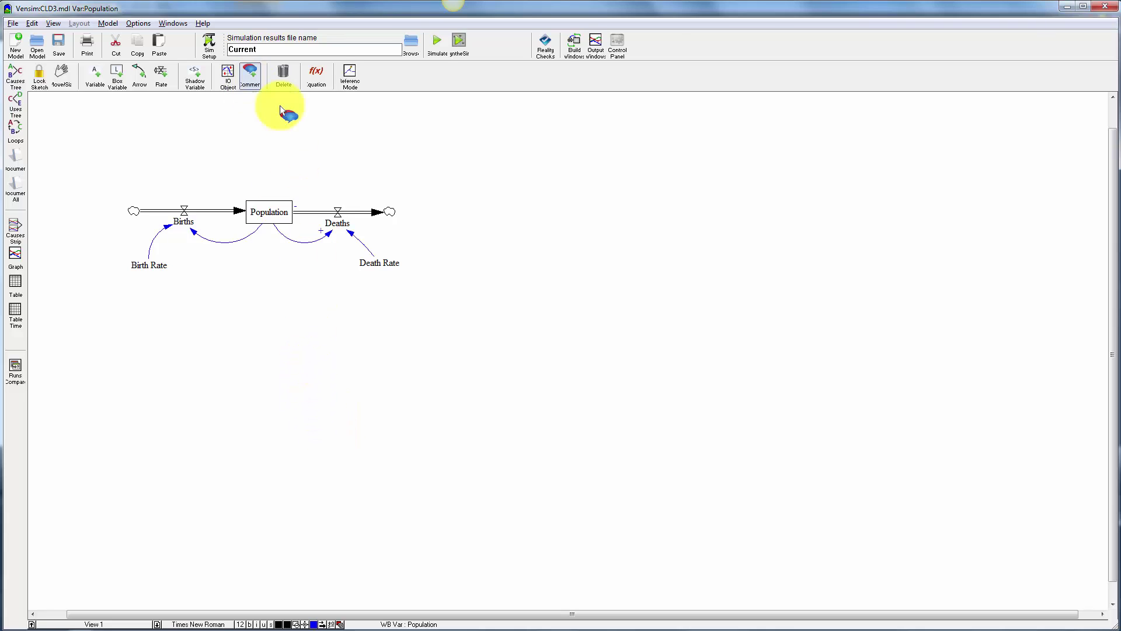
pyautogui.click(274, 356)
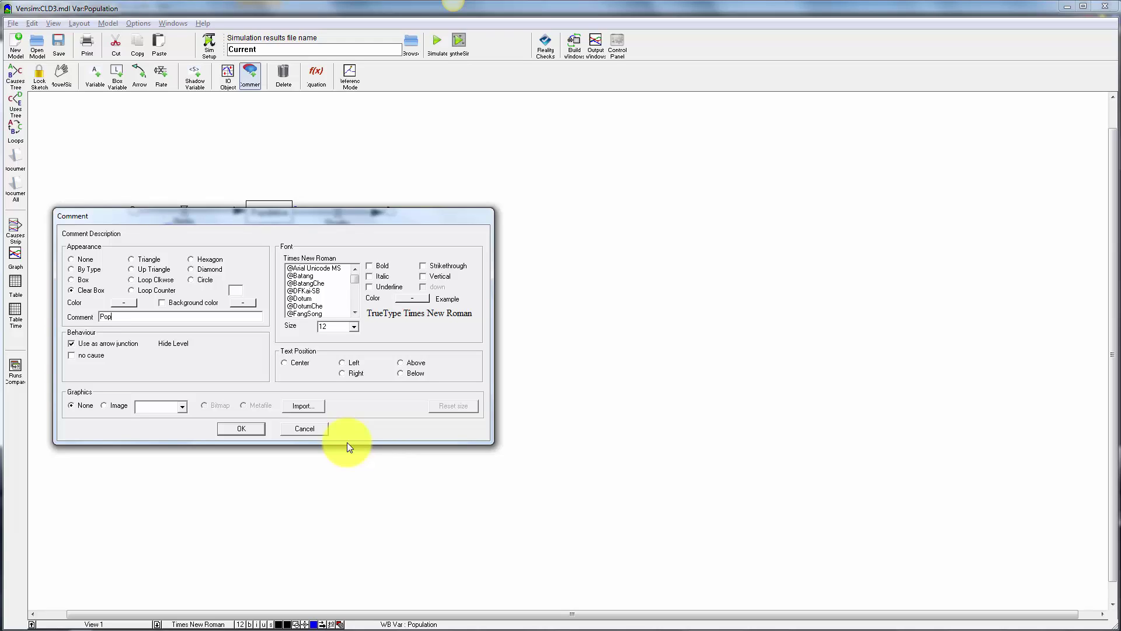
pyautogui.write('Population')
# - Place the Population comment and a Births comment below it
pyautogui.click(236, 430)
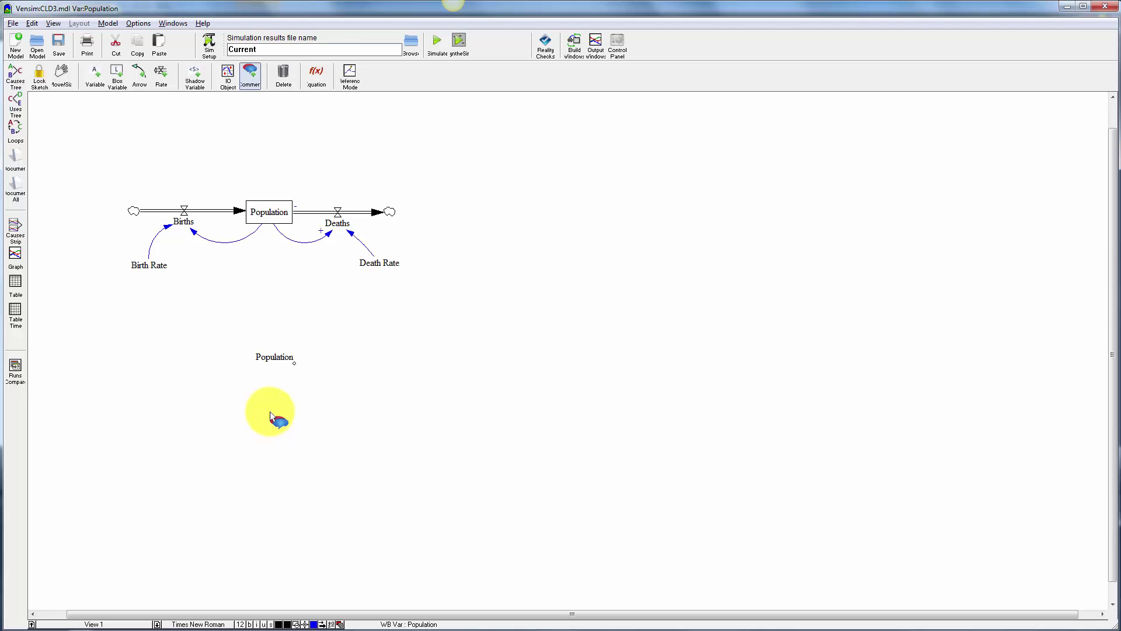
pyautogui.click(270, 411)
pyautogui.write('B')
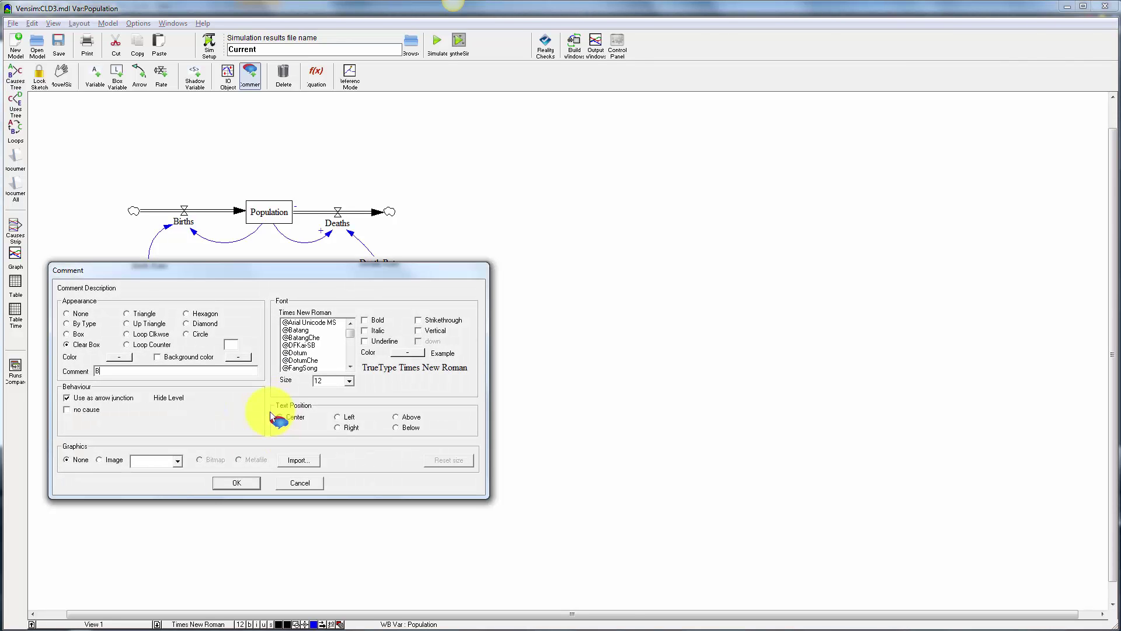
pyautogui.write('irths')
pyautogui.click(240, 483)
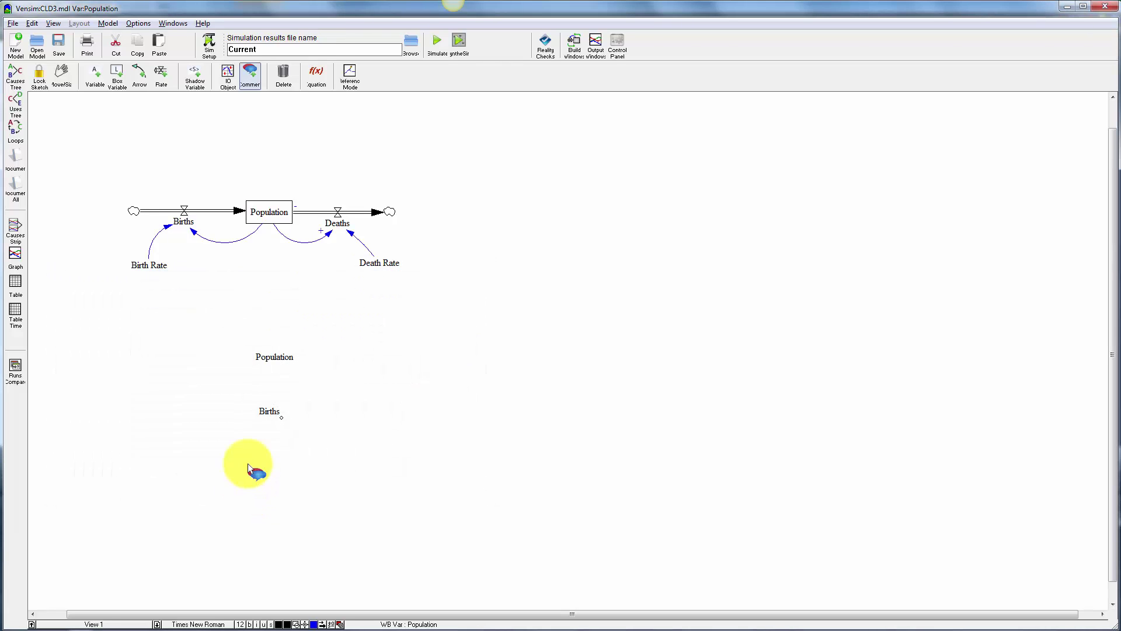
# - Draw curved arrows from Population to Births and from Births back to Population
pyautogui.click(135, 70)
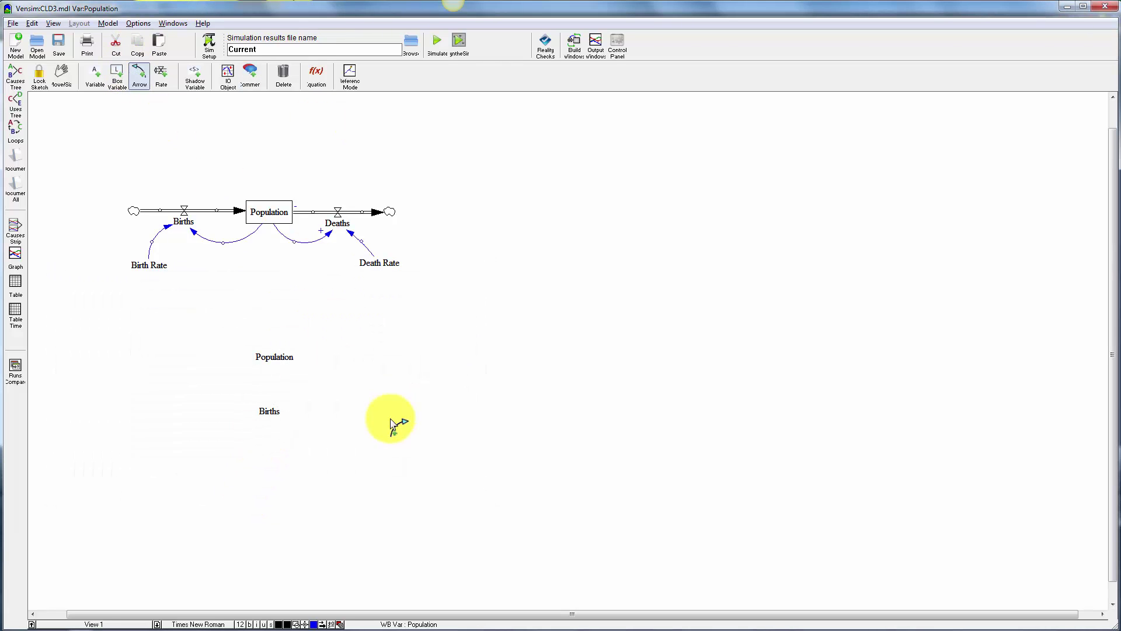
pyautogui.click(280, 361)
pyautogui.click(302, 385)
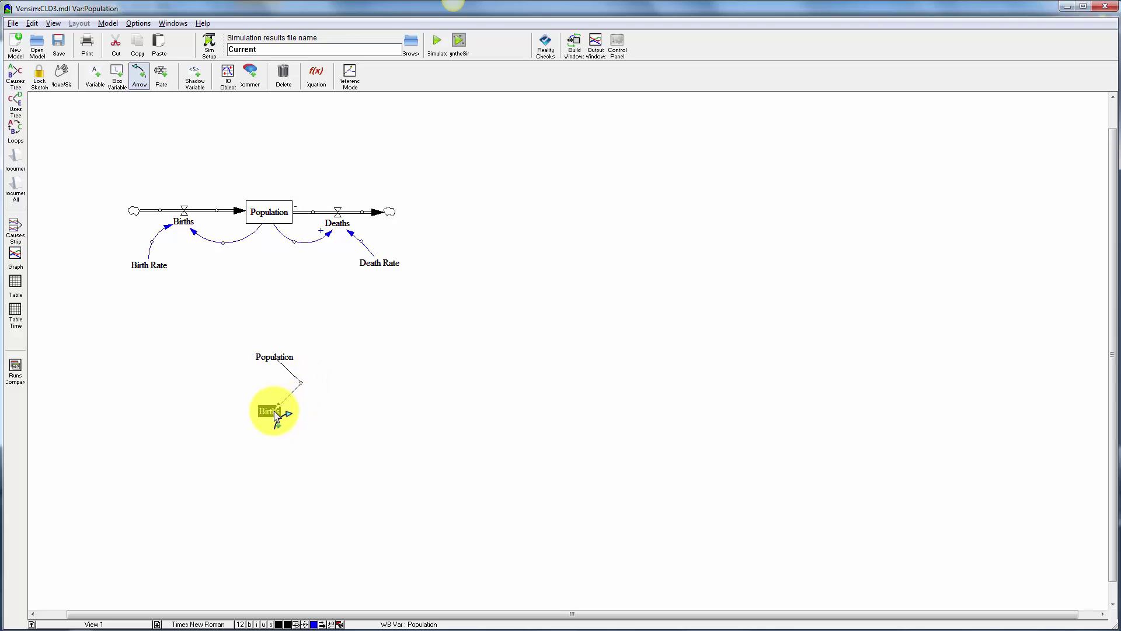
pyautogui.click(269, 411)
pyautogui.click(245, 406)
pyautogui.click(247, 390)
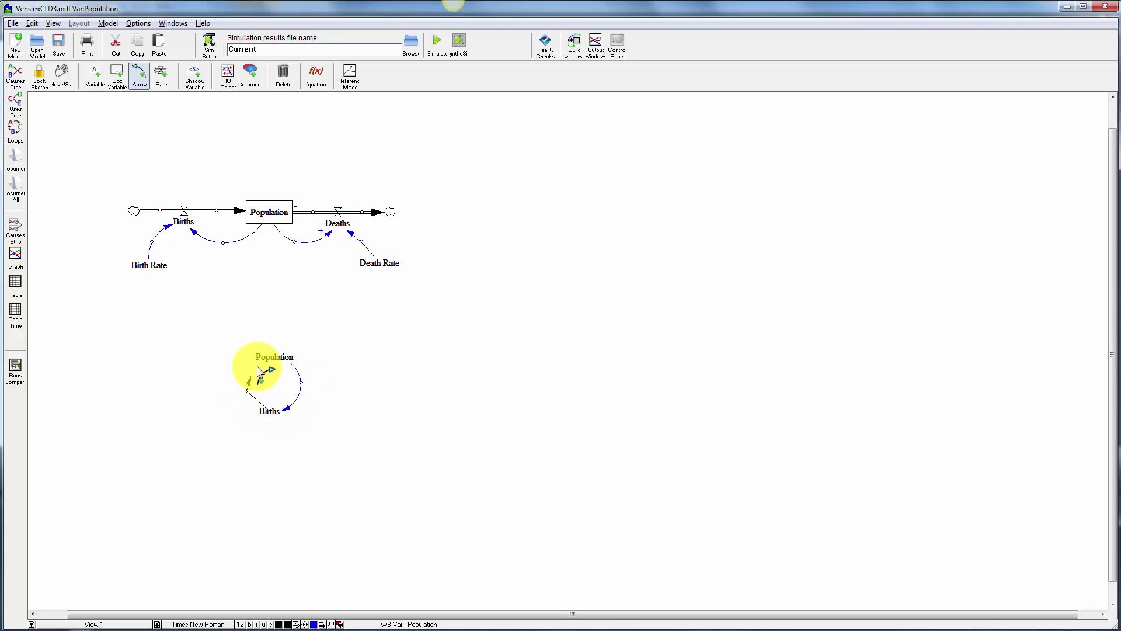
pyautogui.click(270, 361)
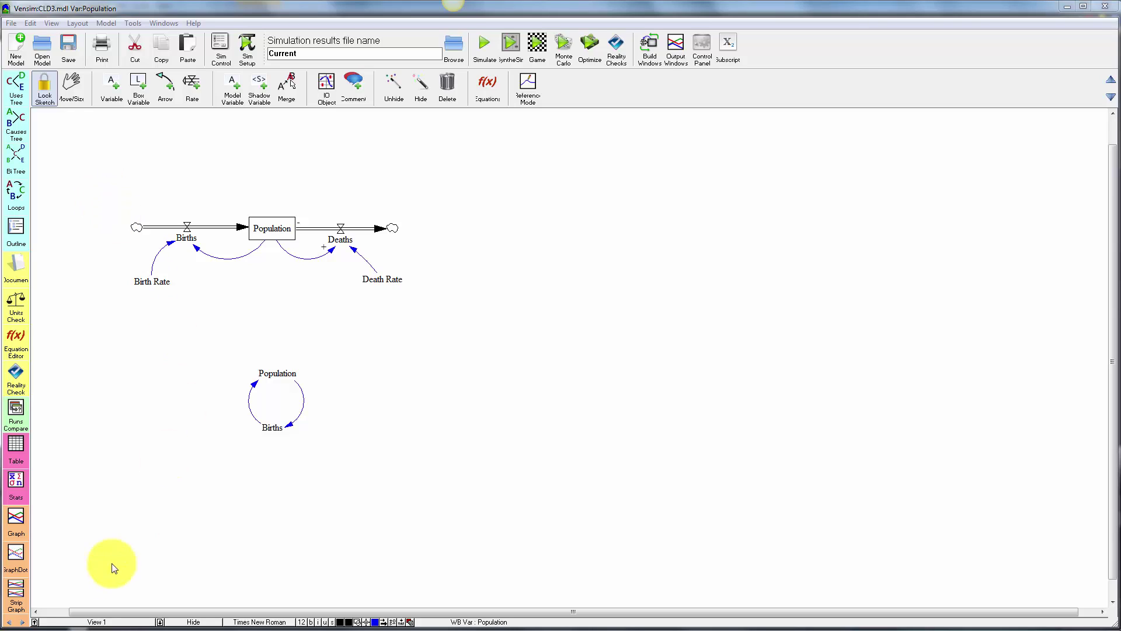
# - Create a new blank view and add the Population variable to it
pyautogui.click(98, 622)
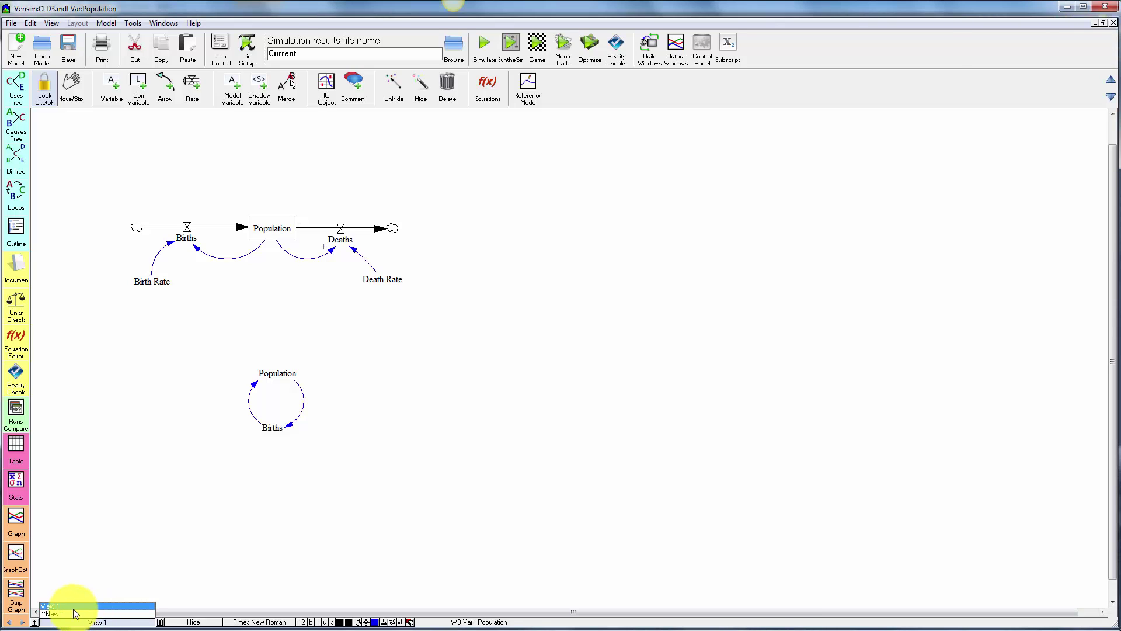
pyautogui.click(74, 614)
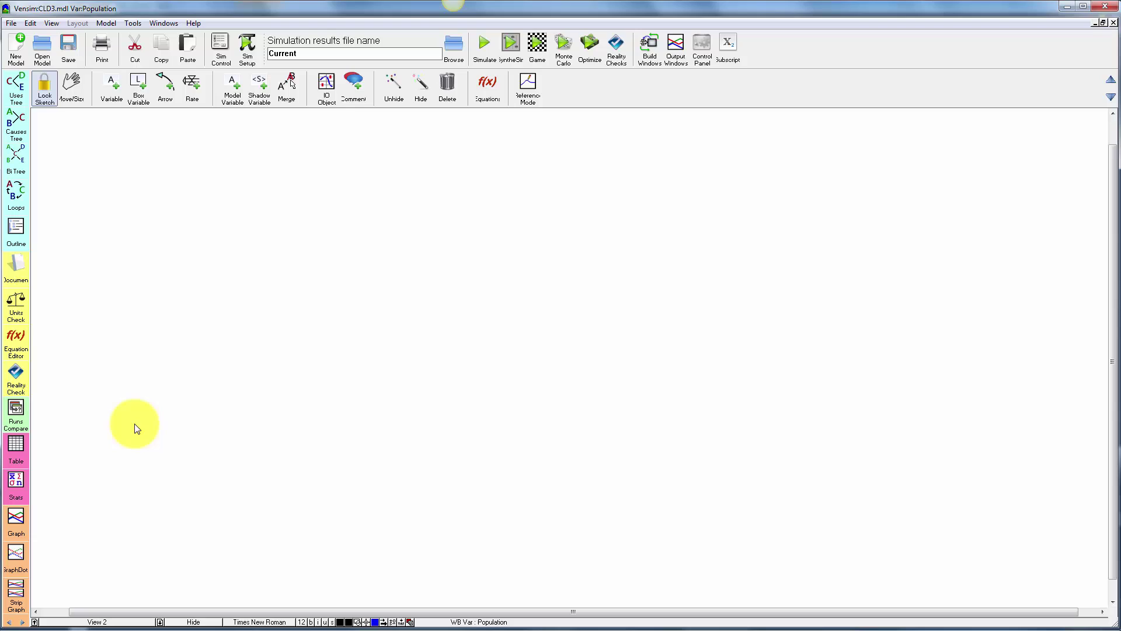
pyautogui.click(229, 78)
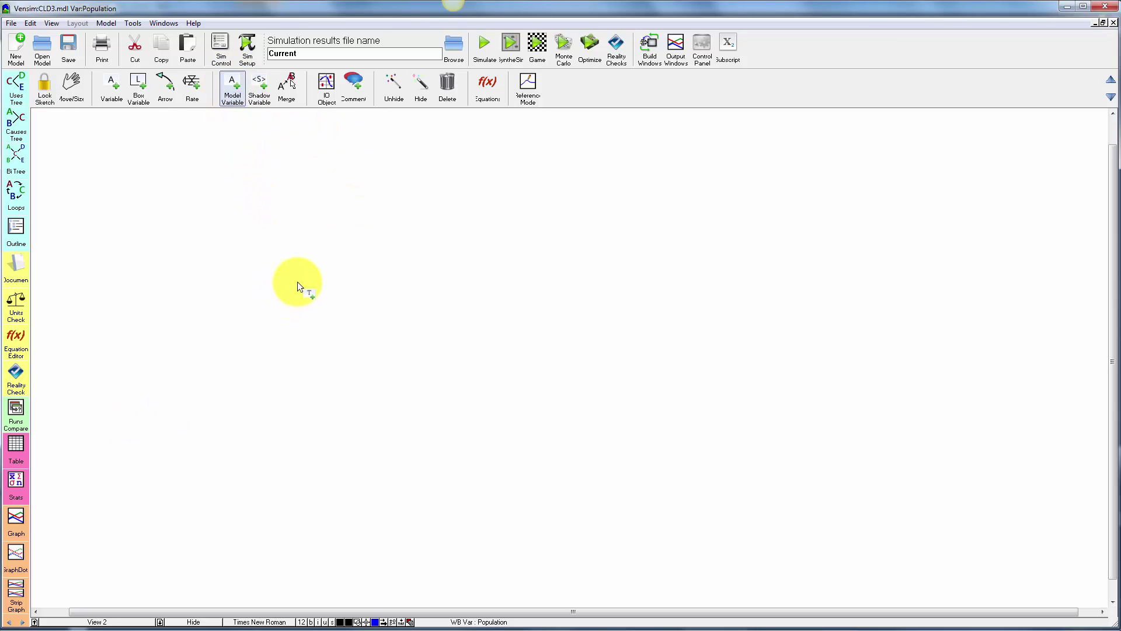
pyautogui.click(297, 281)
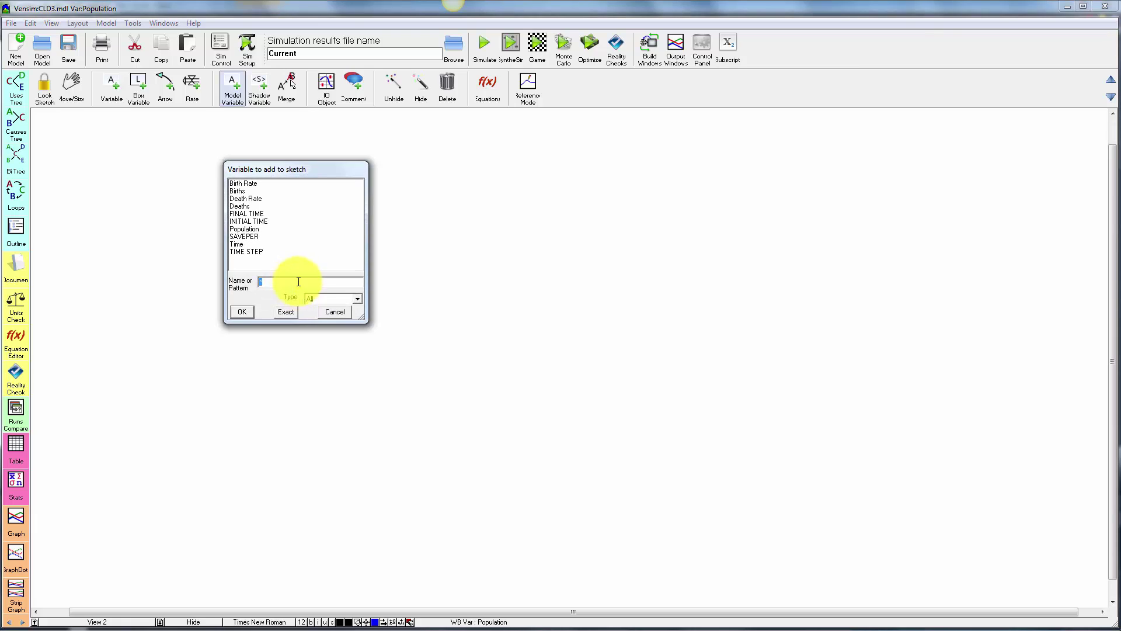
pyautogui.click(250, 229)
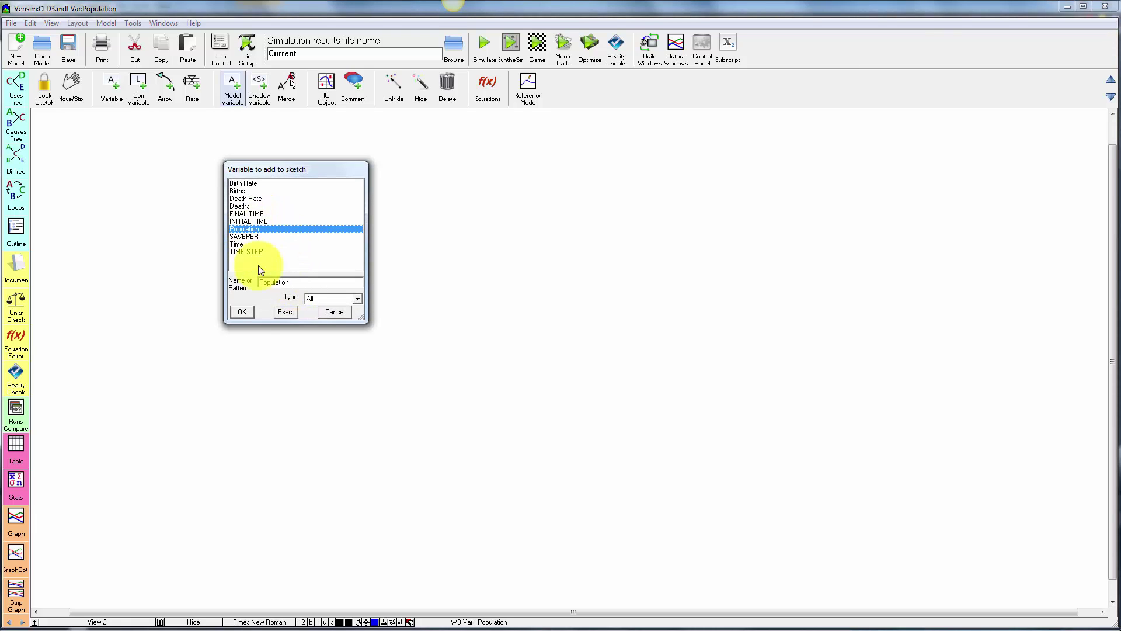
pyautogui.click(242, 312)
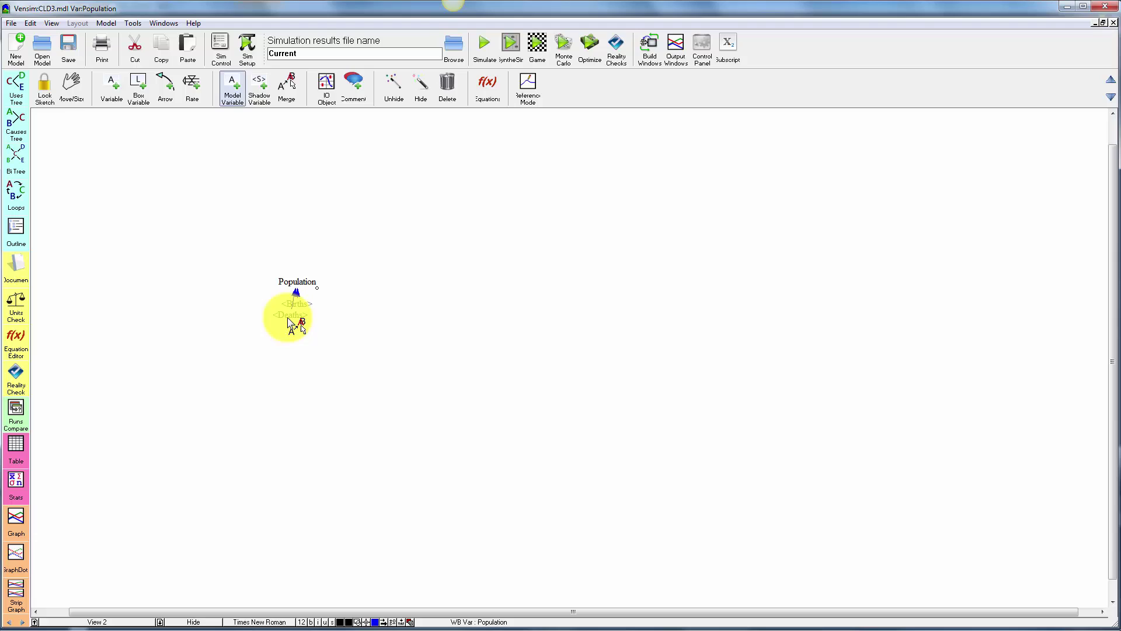
# - Position Births left and Deaths right of Population, with Birth Rate and Death Rate below them
pyautogui.click(263, 315)
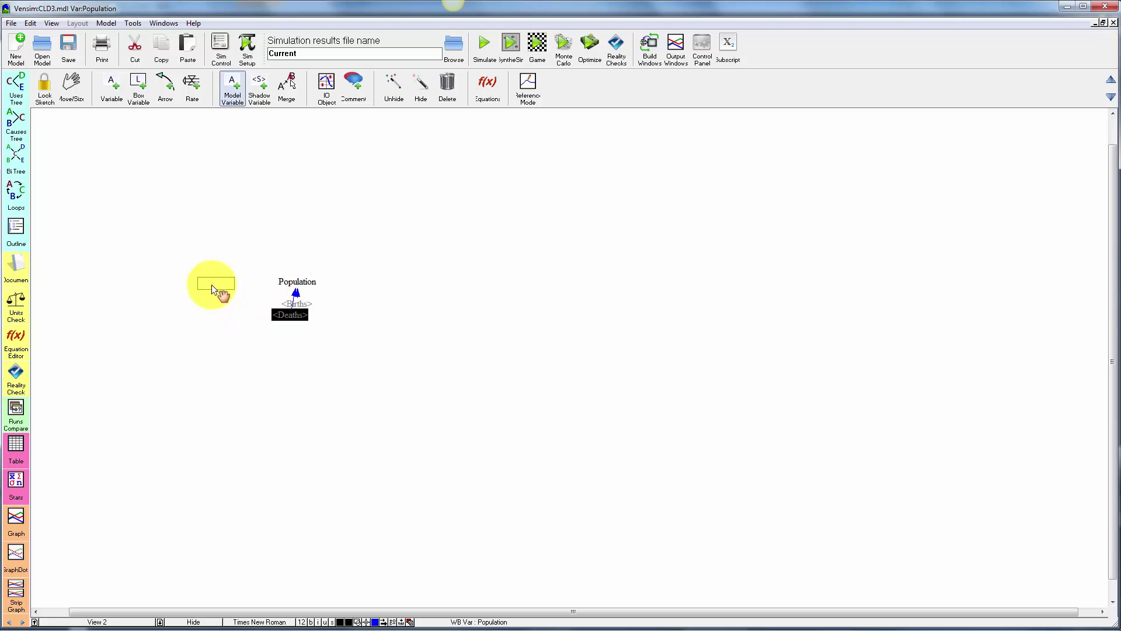
pyautogui.click(394, 282)
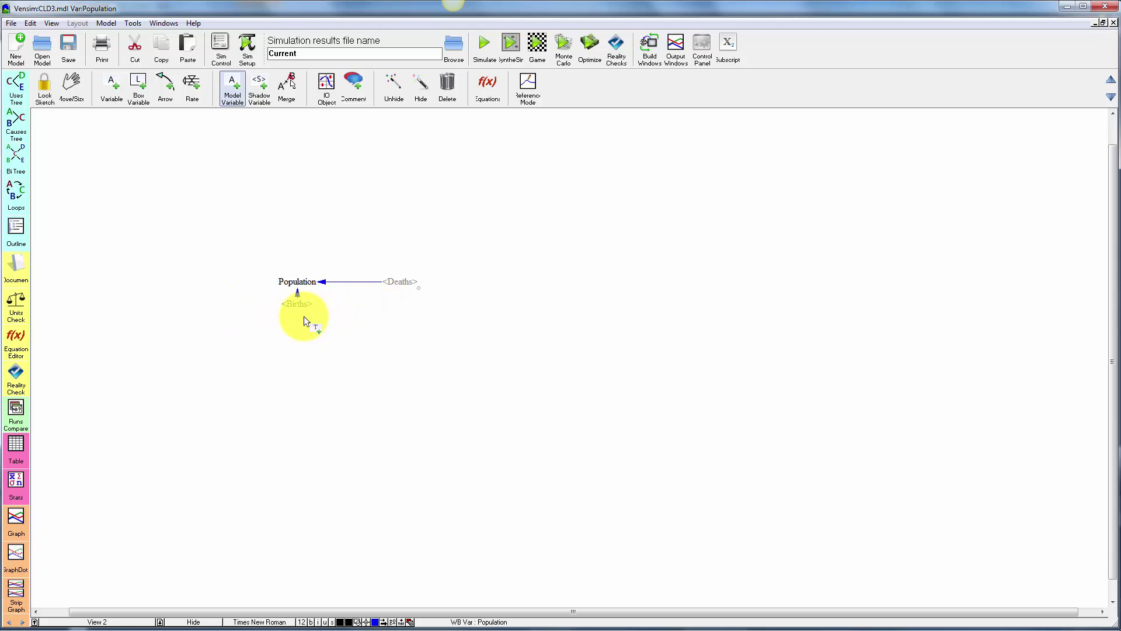
pyautogui.click(303, 309)
pyautogui.click(201, 282)
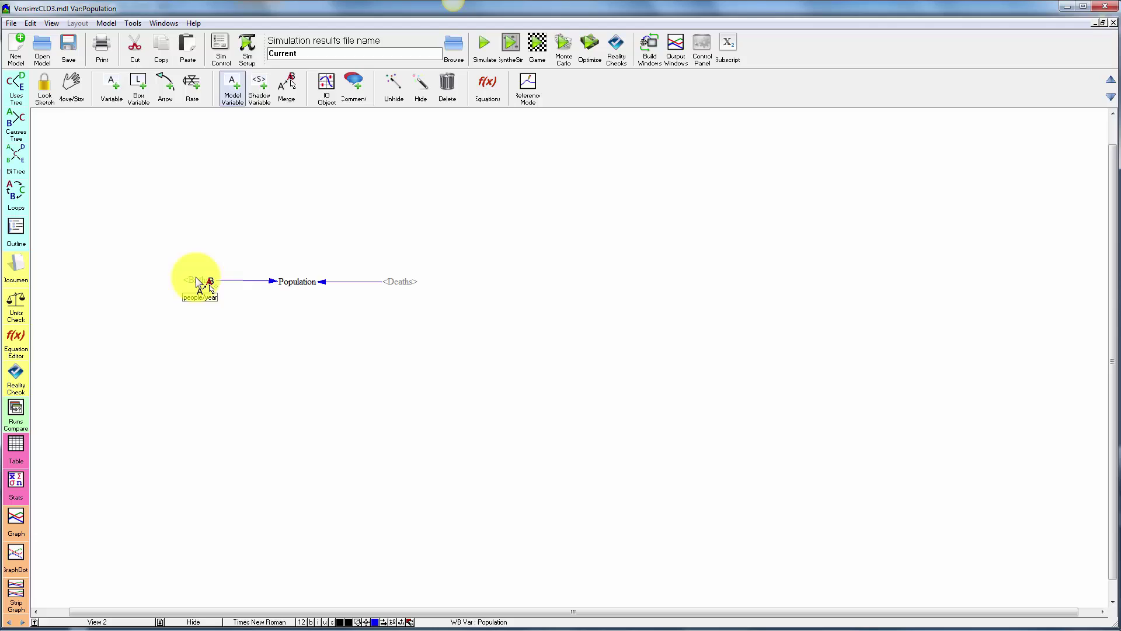
pyautogui.click(197, 282)
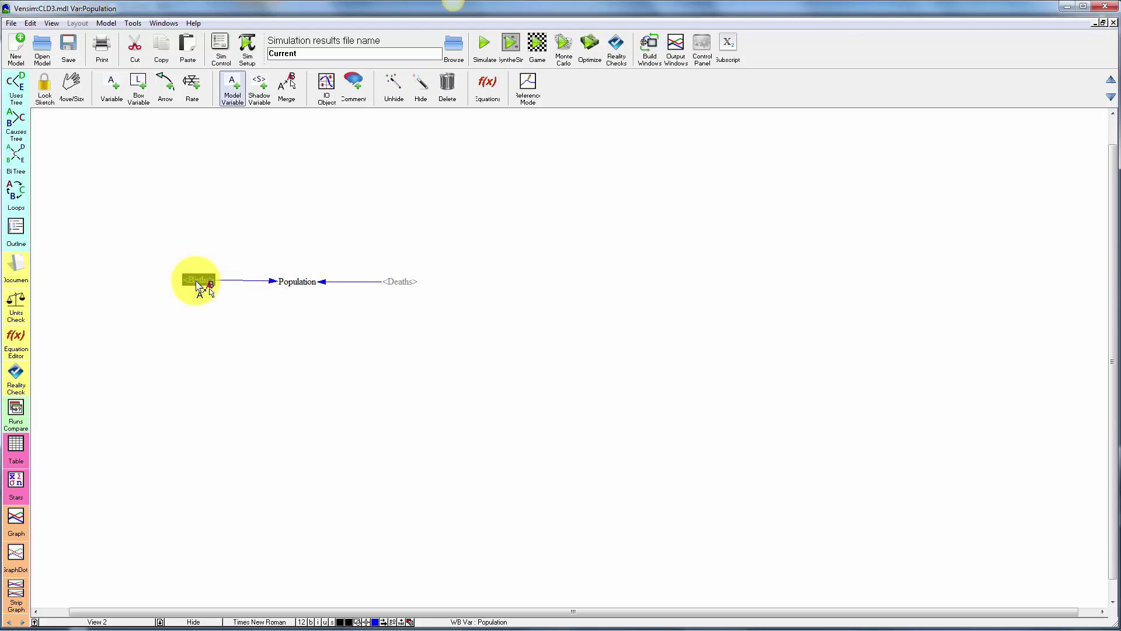
pyautogui.click(198, 283)
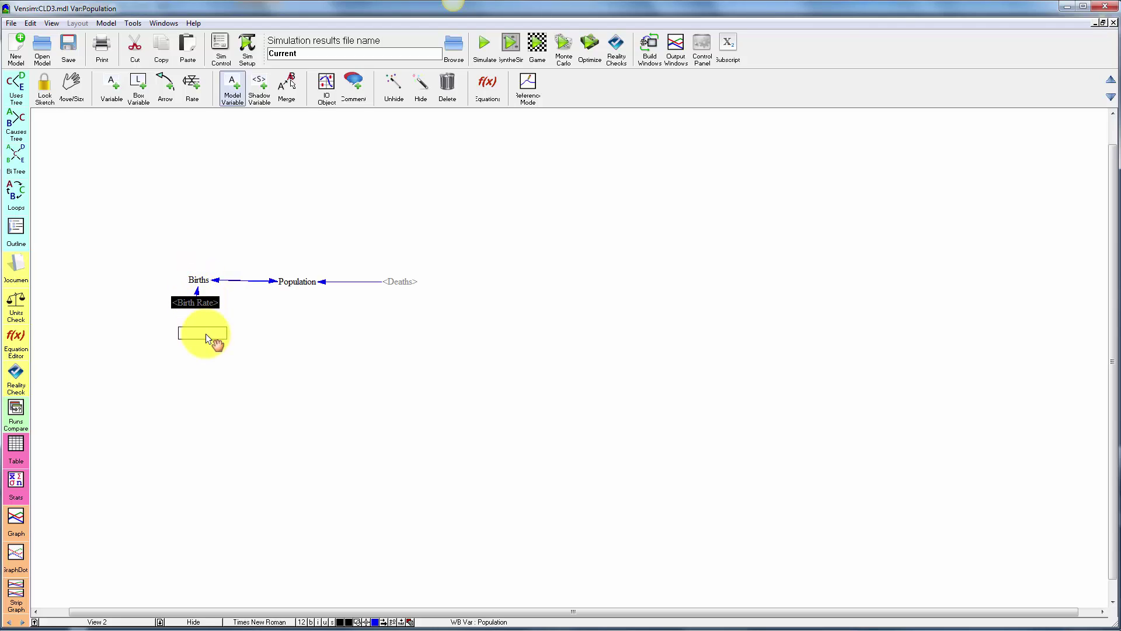
pyautogui.moveTo(205, 334); pyautogui.dragTo(202, 332)
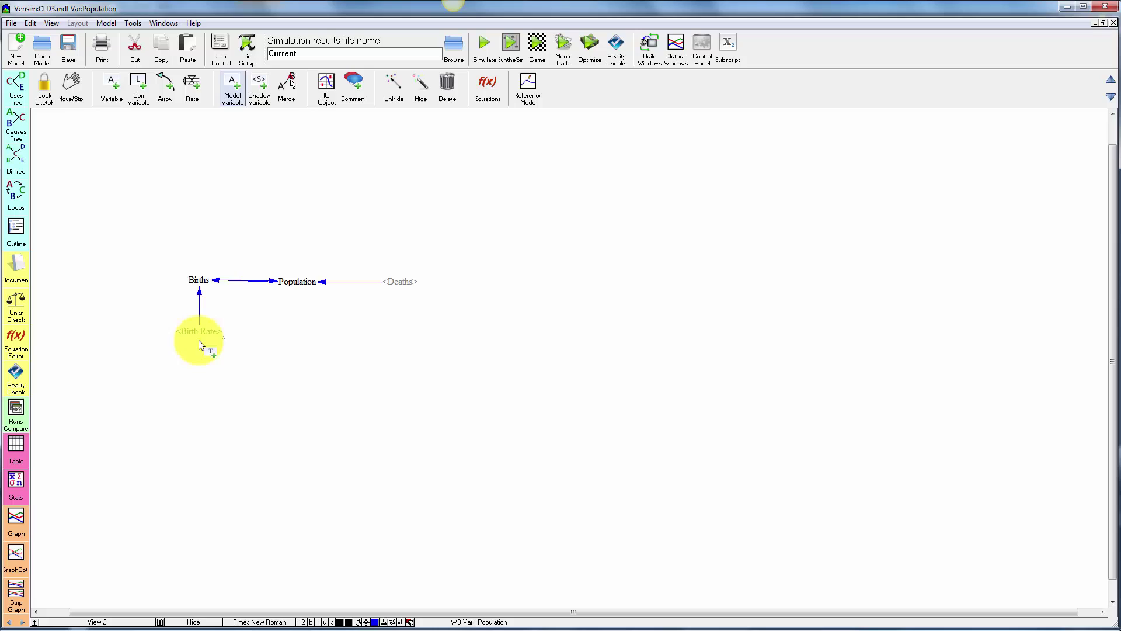
pyautogui.click(409, 283)
pyautogui.moveTo(406, 310); pyautogui.dragTo(385, 328)
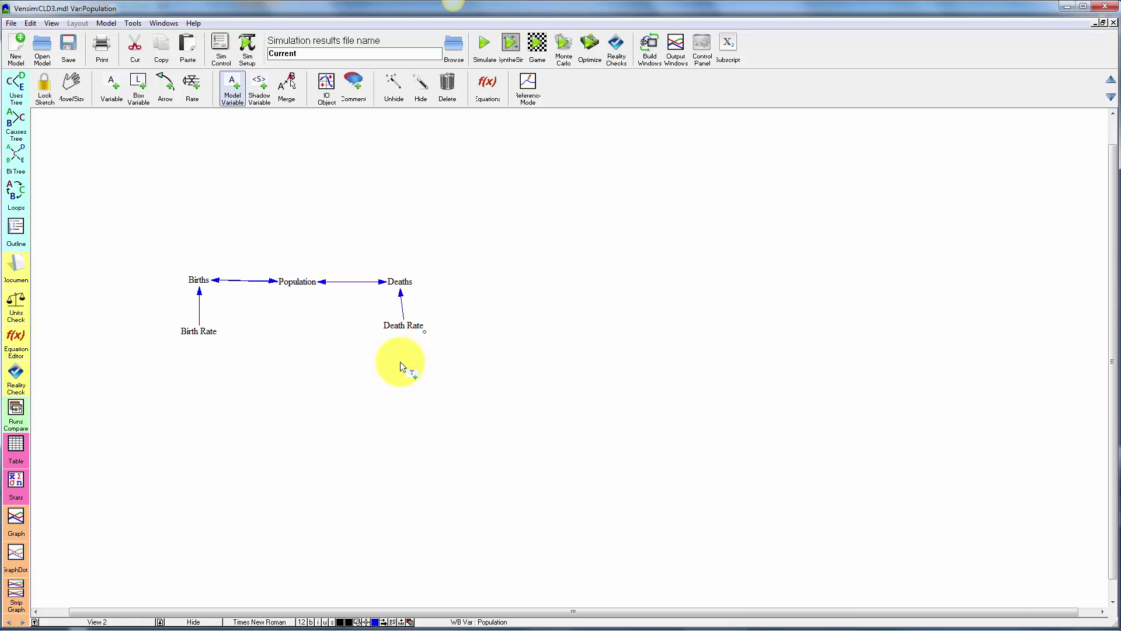
# - Curve the Births–Population, Population–Deaths and Deaths–Population links into arcs, then return to View 1
pyautogui.click(72, 88)
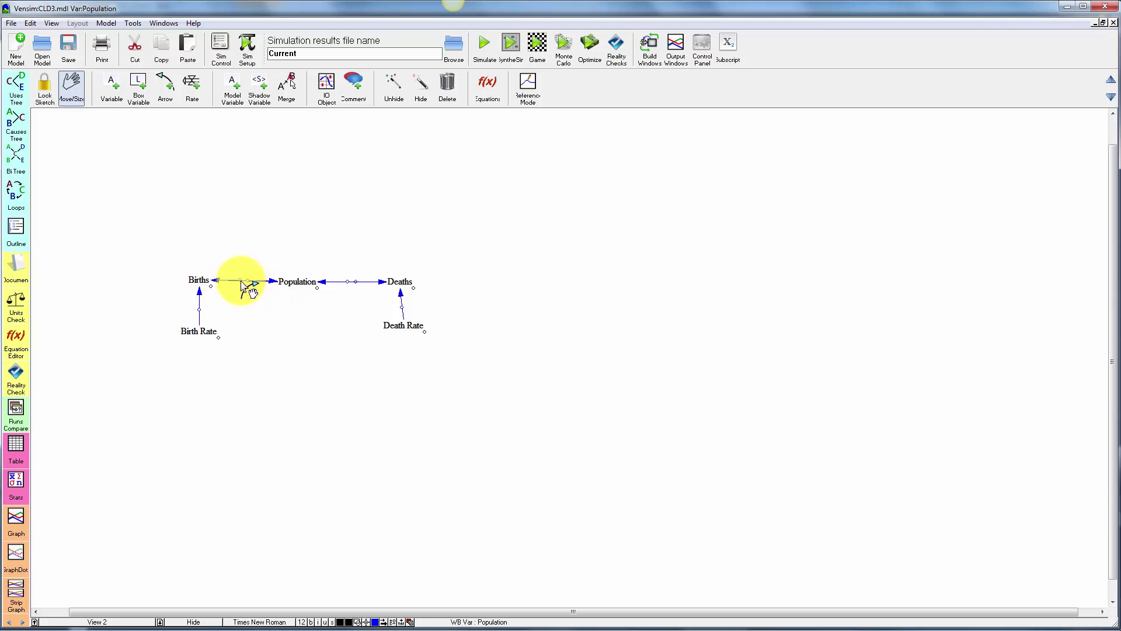
pyautogui.moveTo(241, 284); pyautogui.dragTo(247, 306)
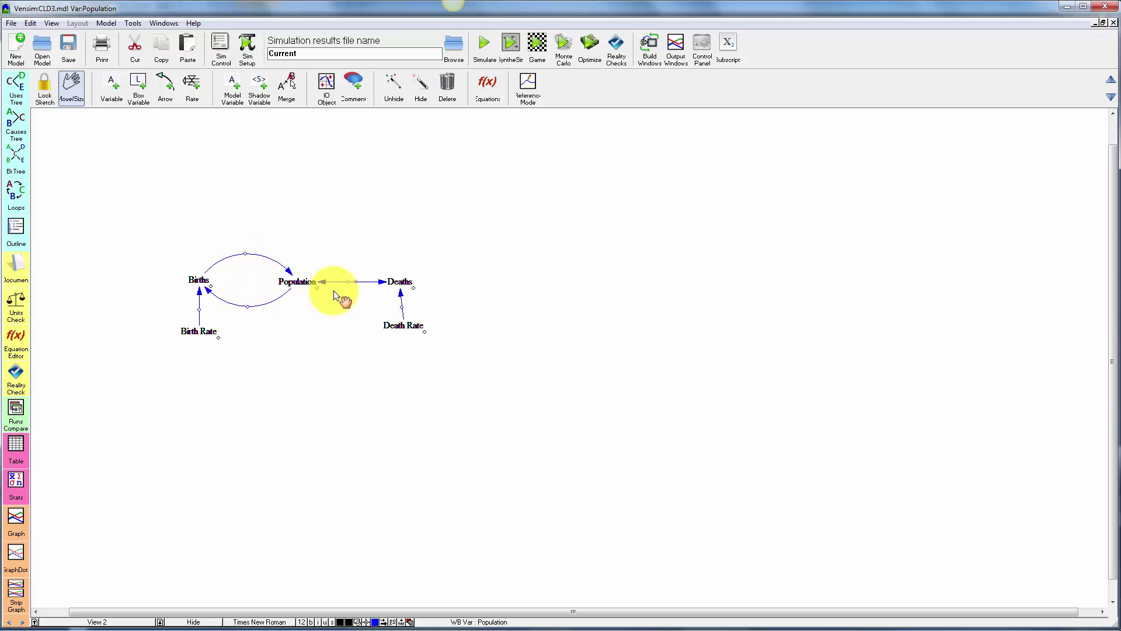
pyautogui.moveTo(348, 282); pyautogui.dragTo(344, 305)
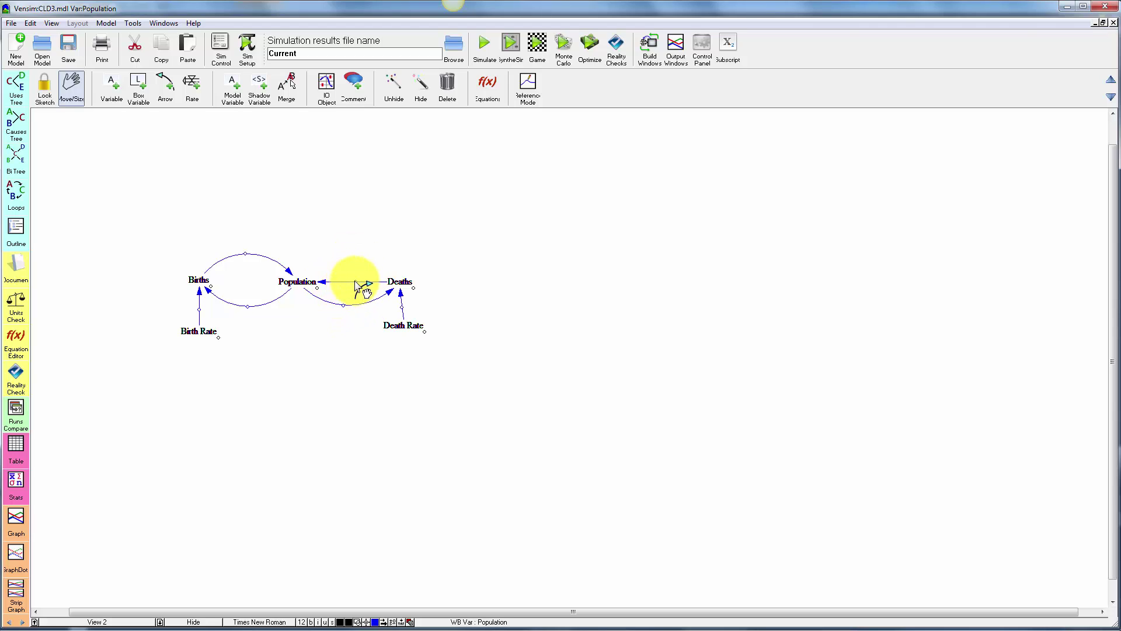
pyautogui.moveTo(355, 283); pyautogui.dragTo(355, 258)
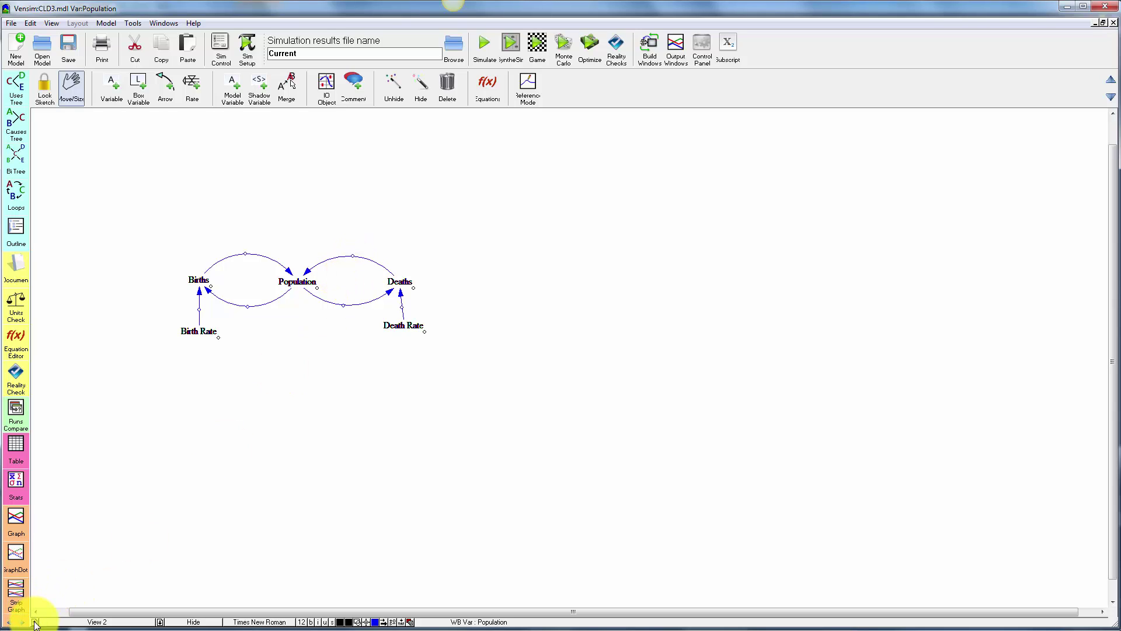
pyautogui.click(9, 622)
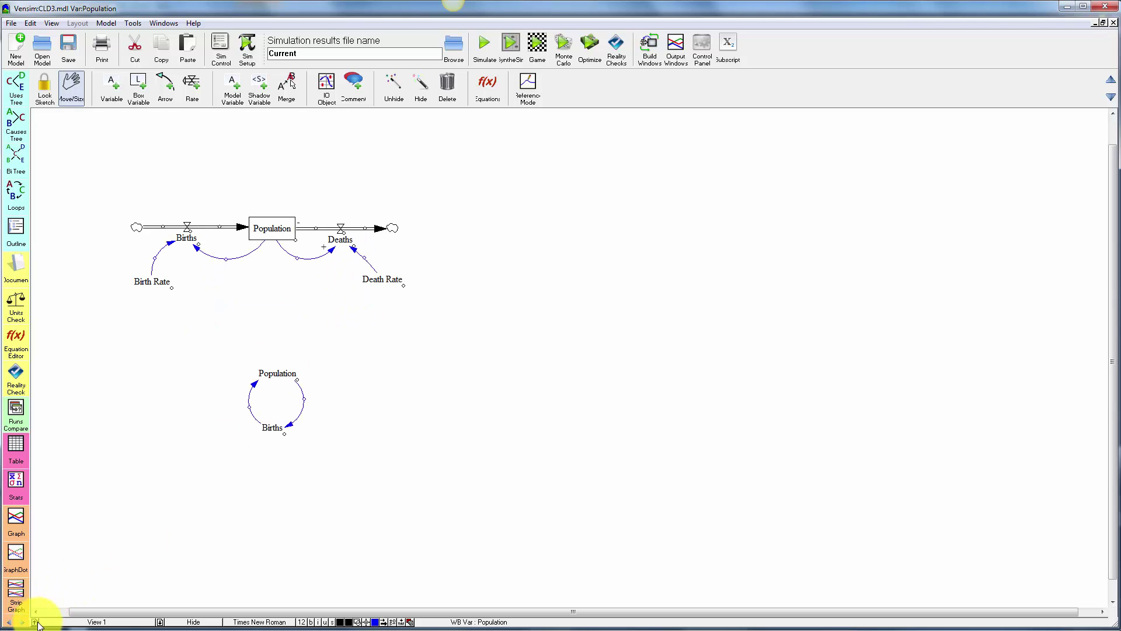
# - Back on View 2, move Death Rate and Birth Rate lower and shift Births, Population and Deaths
pyautogui.click(158, 619)
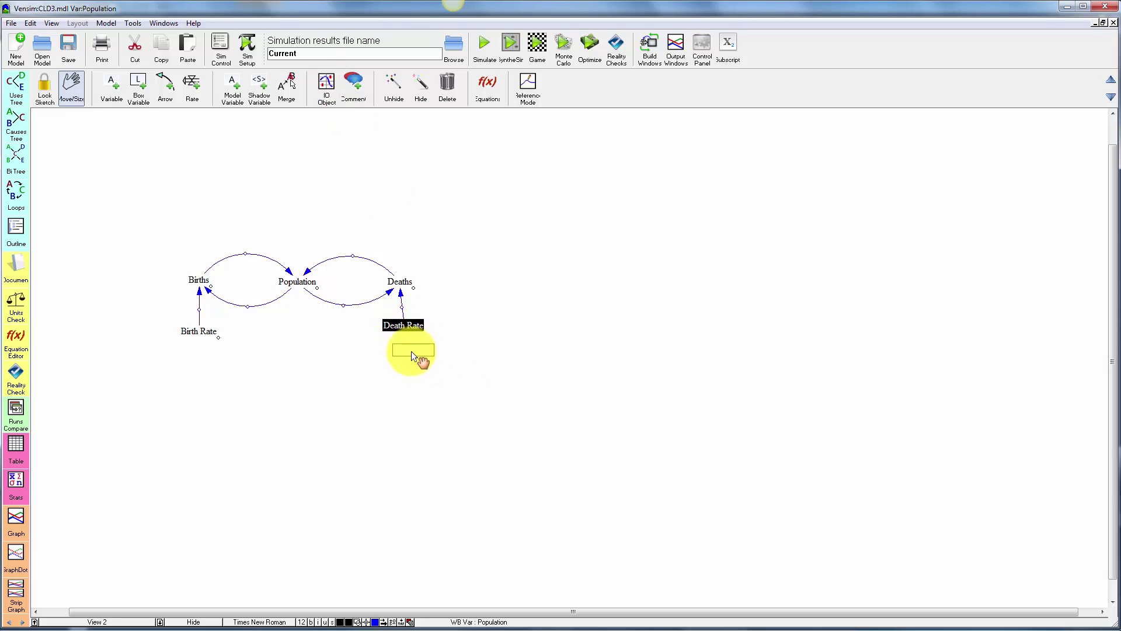
pyautogui.moveTo(411, 352); pyautogui.dragTo(414, 351)
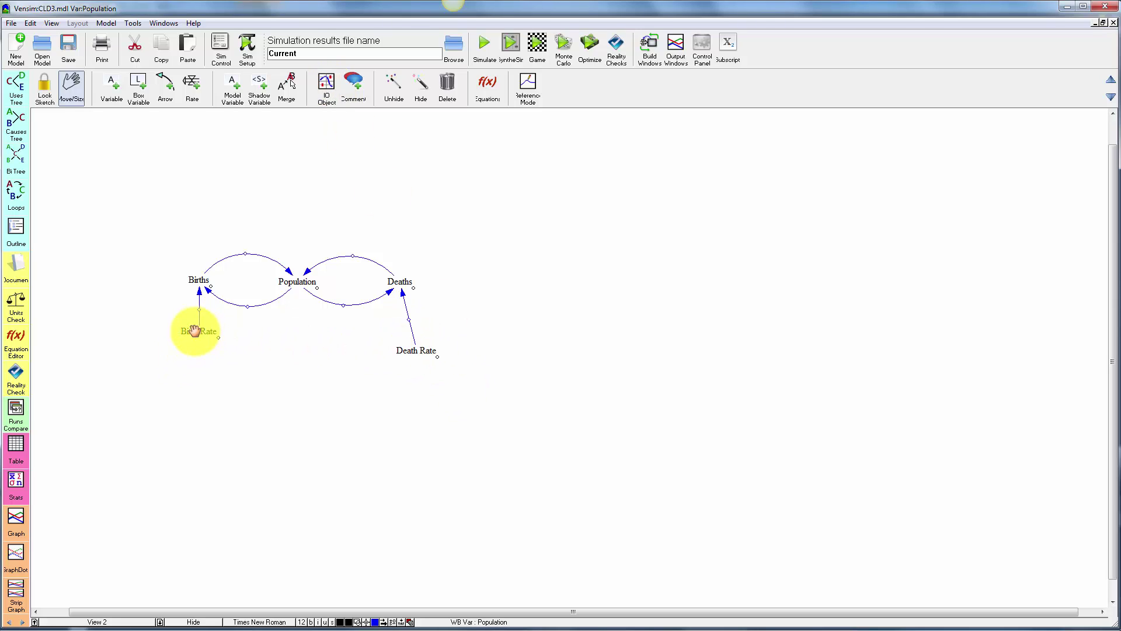
pyautogui.moveTo(195, 331); pyautogui.dragTo(179, 354)
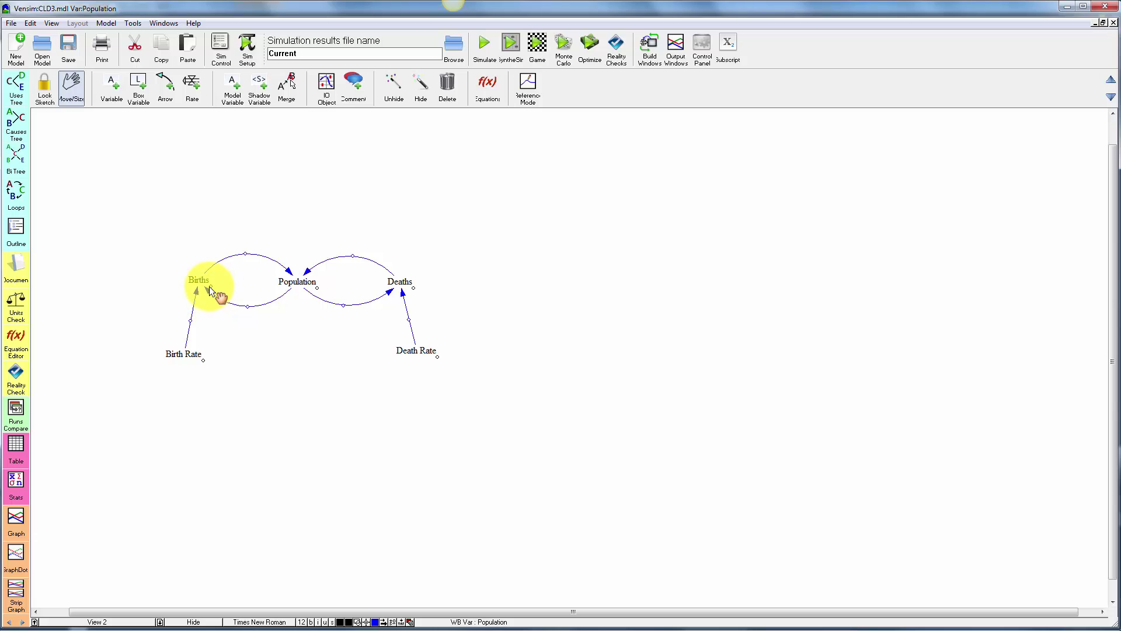
pyautogui.moveTo(212, 296); pyautogui.dragTo(200, 287)
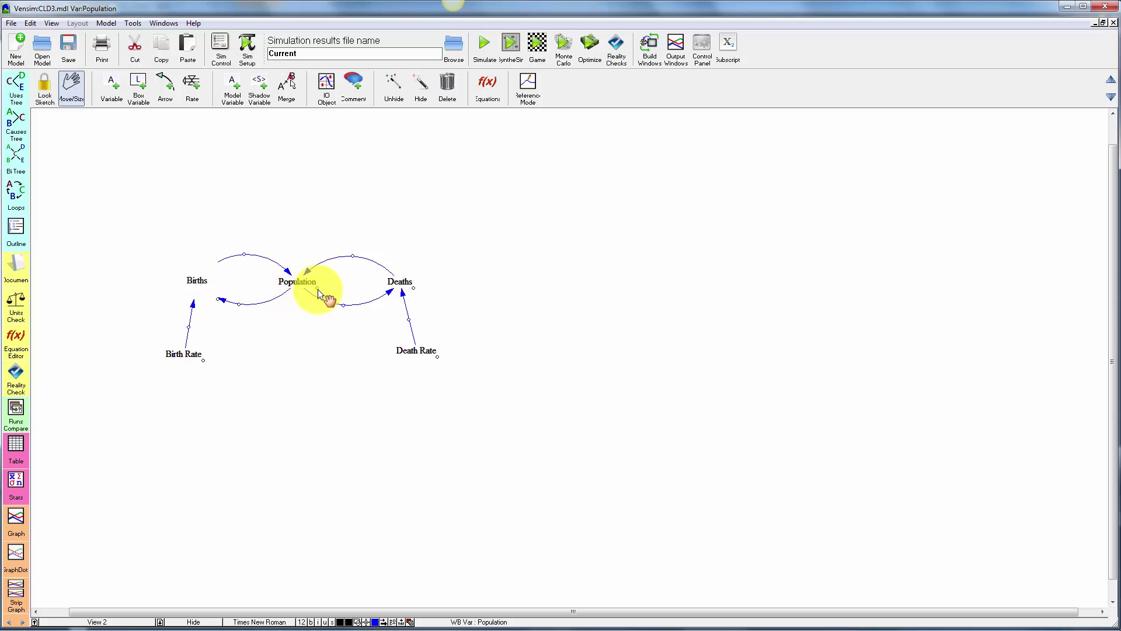
pyautogui.moveTo(317, 289); pyautogui.dragTo(326, 309)
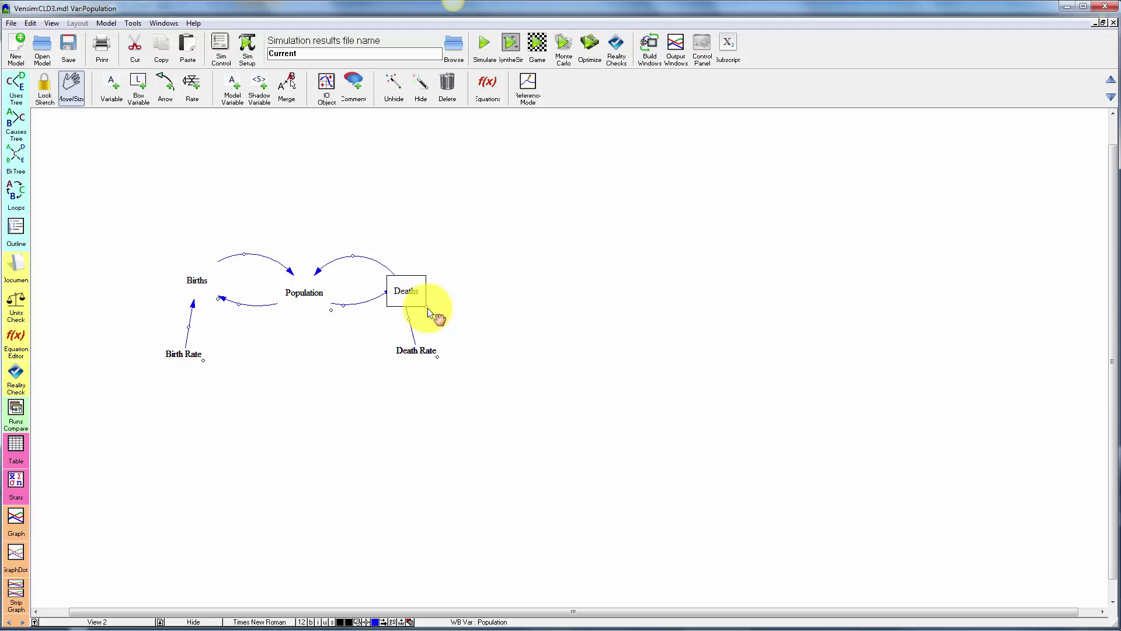
pyautogui.moveTo(427, 307); pyautogui.dragTo(432, 309)
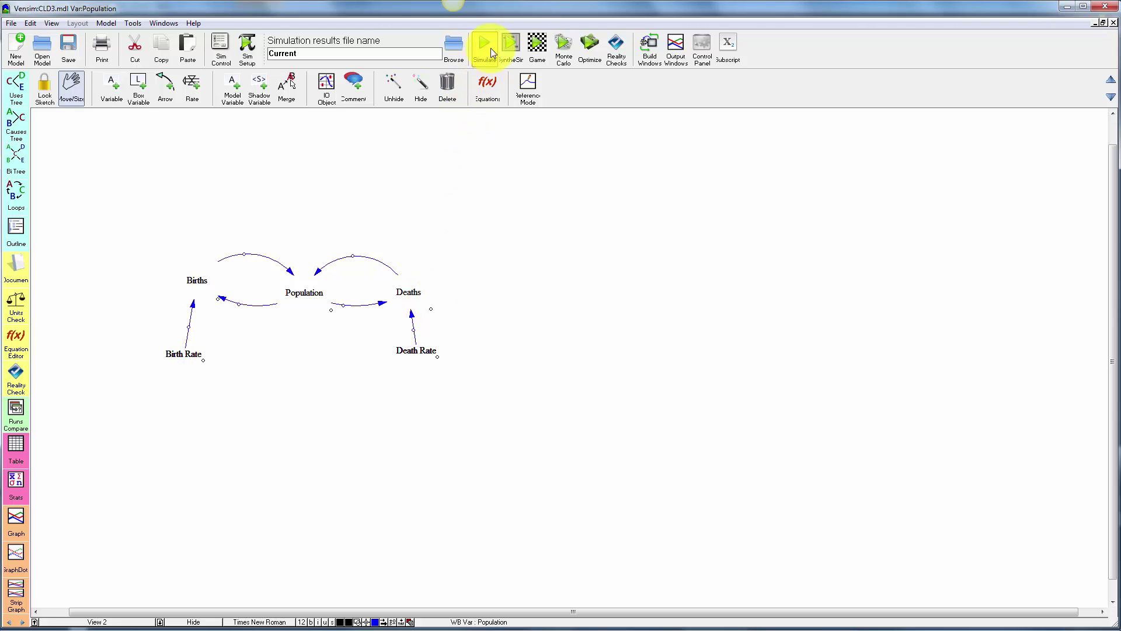
# - Run the model live in SyntheSim with Birth Rate .04 and Death Rate .02, then switch to View 1
pyautogui.click(515, 47)
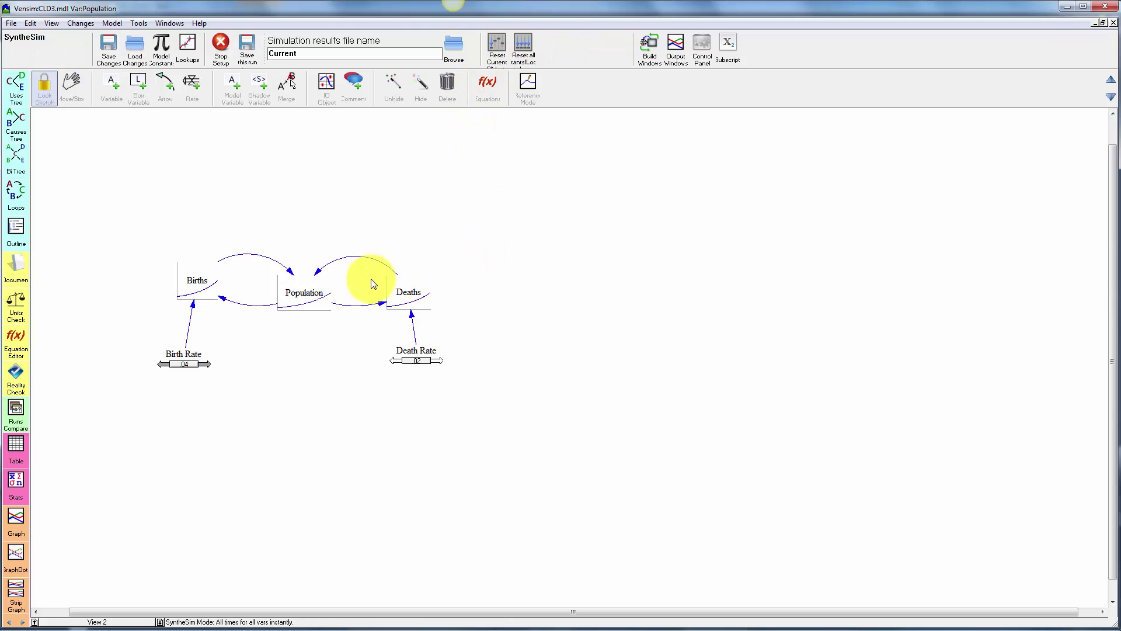
pyautogui.moveTo(196, 296)
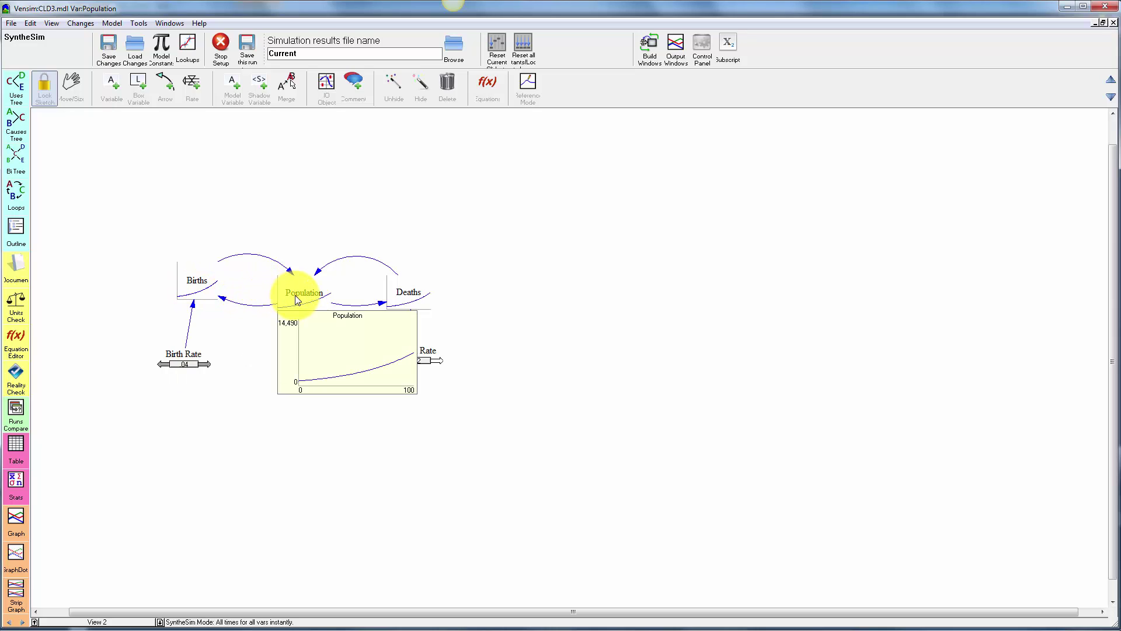
pyautogui.moveTo(412, 295)
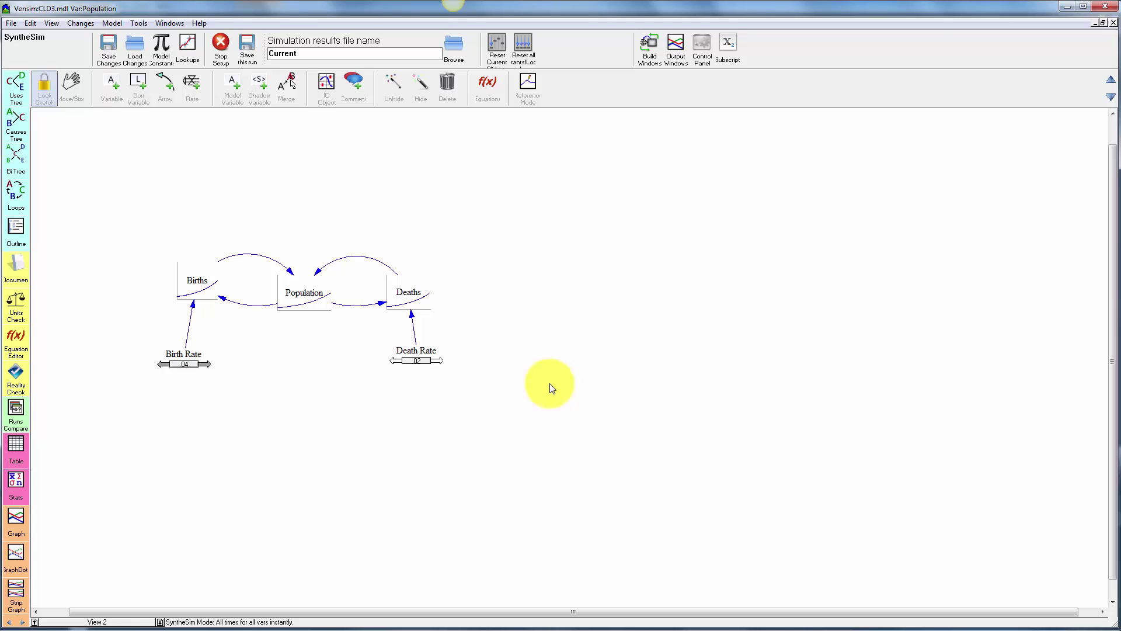
pyautogui.press('pageup')
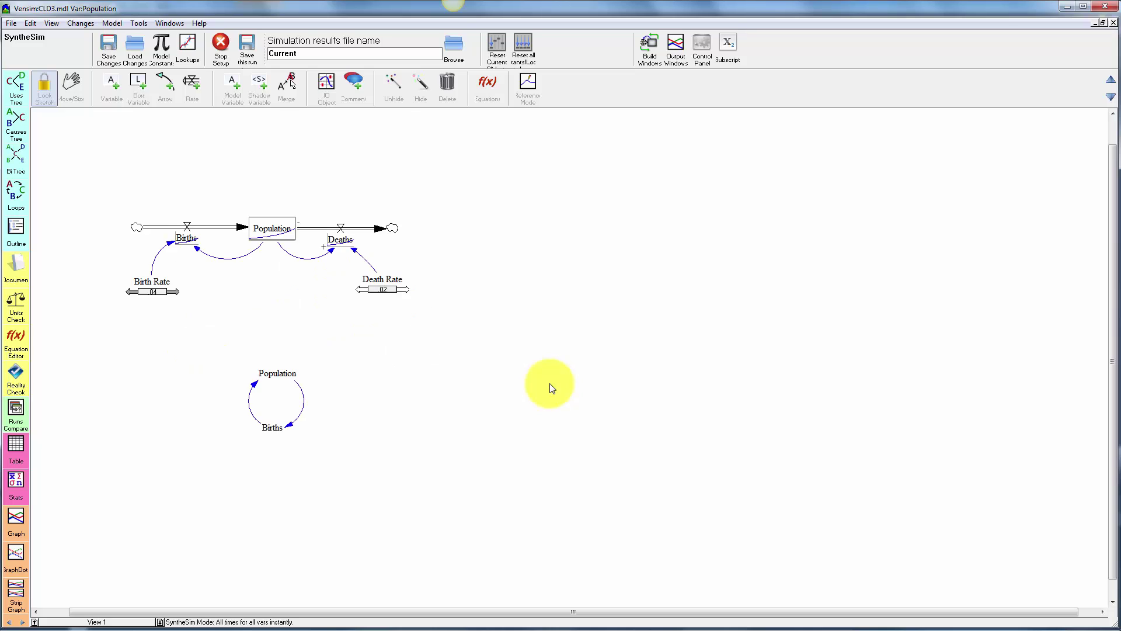
# - Stop SyntheSim, open the recent WORLD+.mdl model, and save the changes to CLD3.mdl
pyautogui.click(221, 48)
pyautogui.click(14, 26)
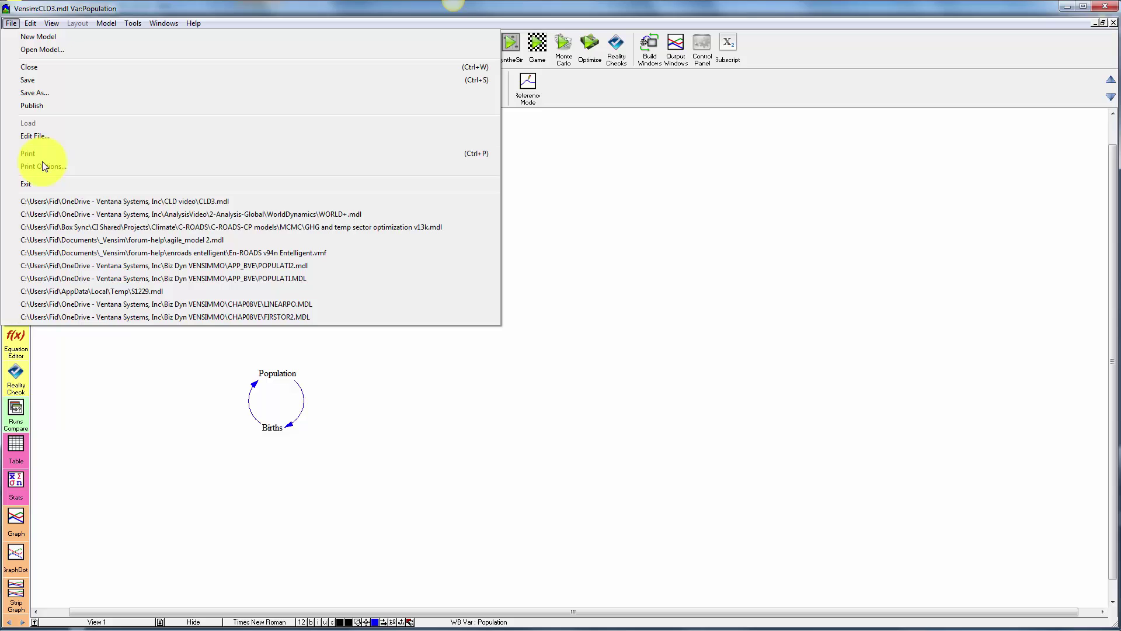
pyautogui.click(54, 213)
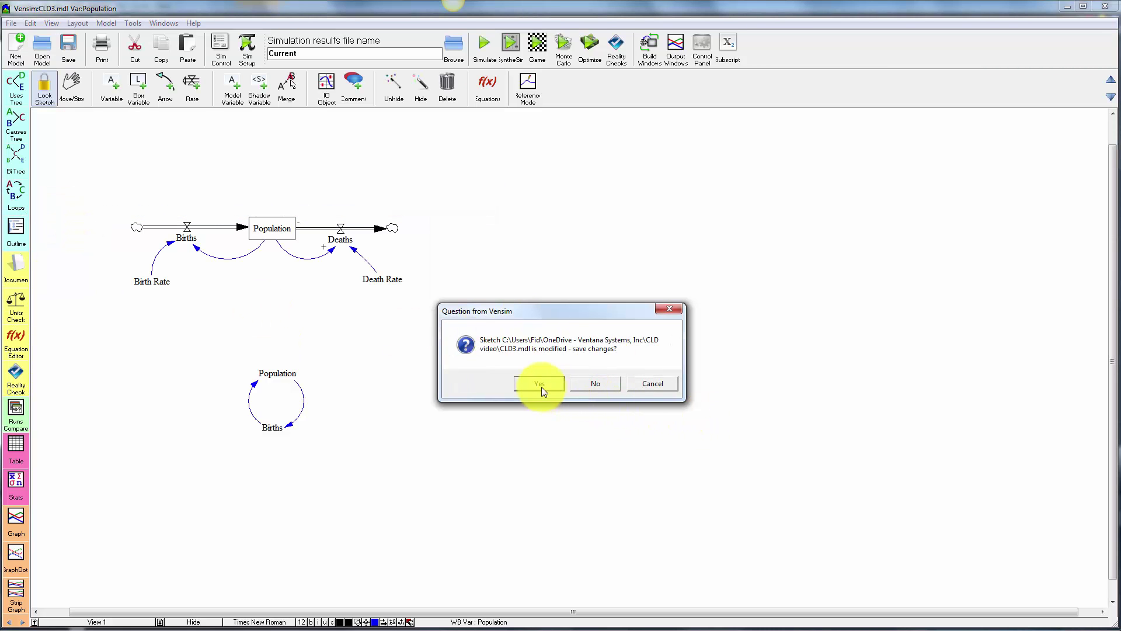
pyautogui.click(538, 384)
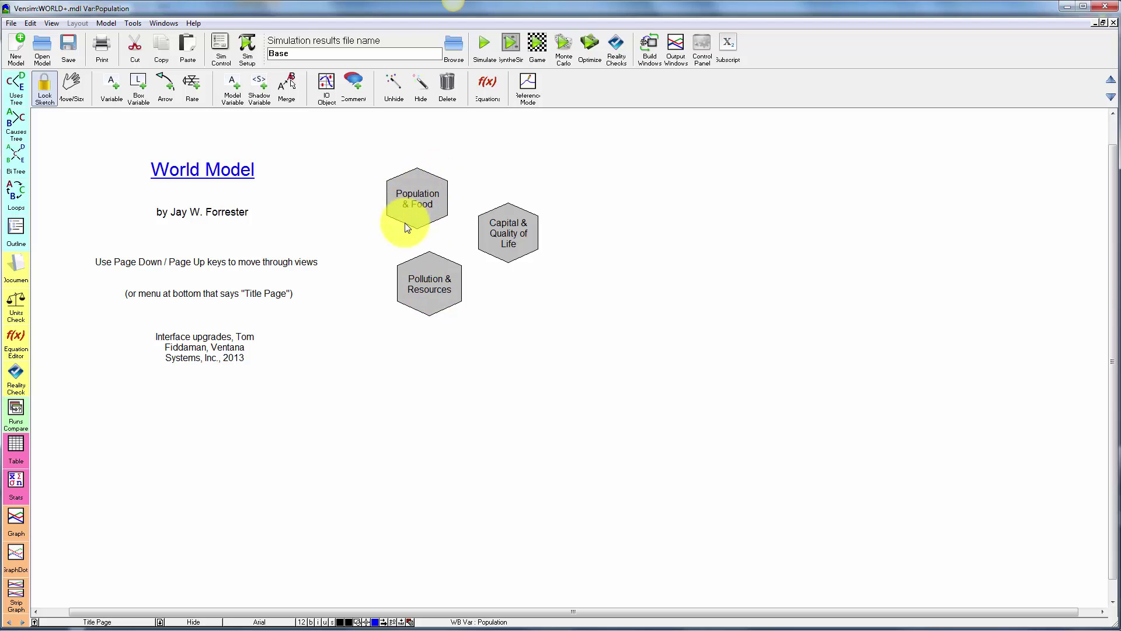
# - Follow the Population & Food tile to its view, return to the title page, and select Move/Size
pyautogui.click(419, 196)
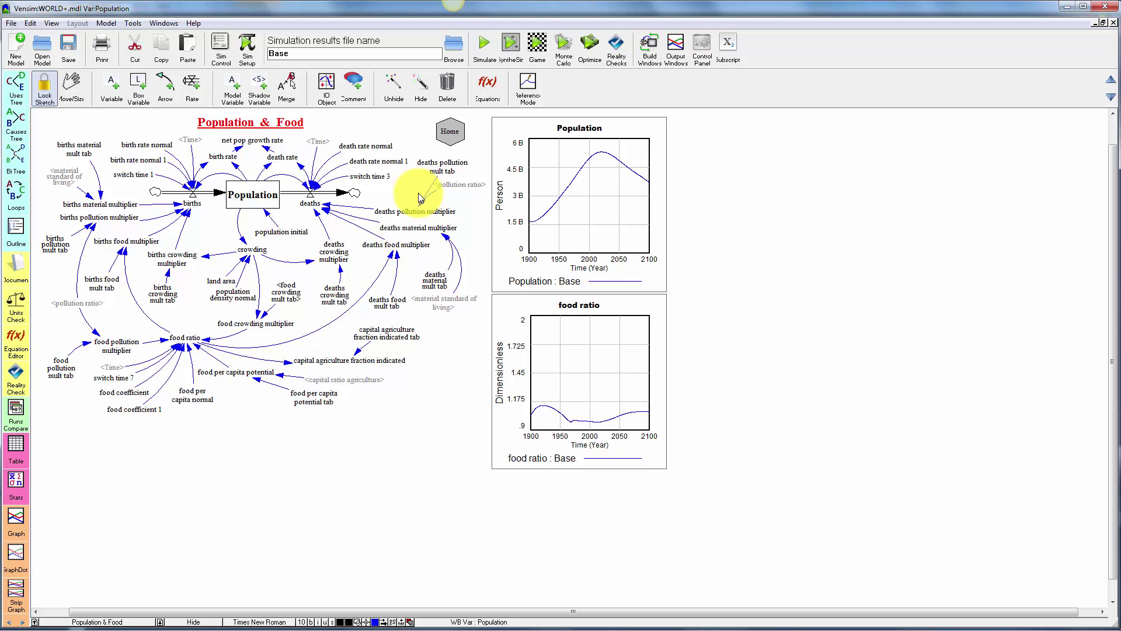
pyautogui.click(452, 134)
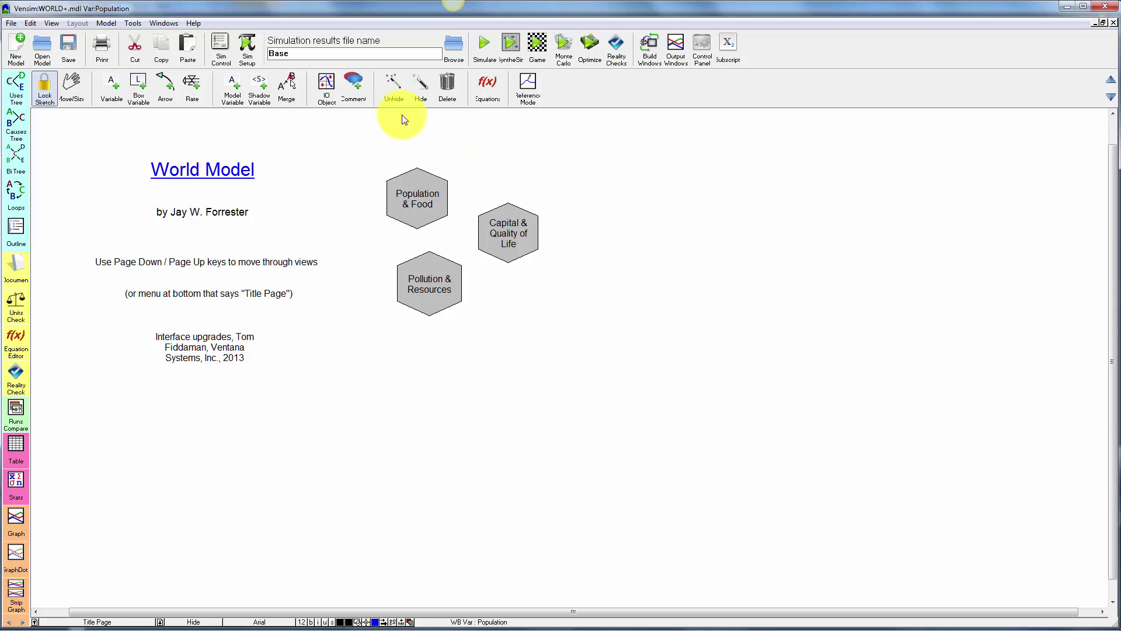
pyautogui.click(66, 83)
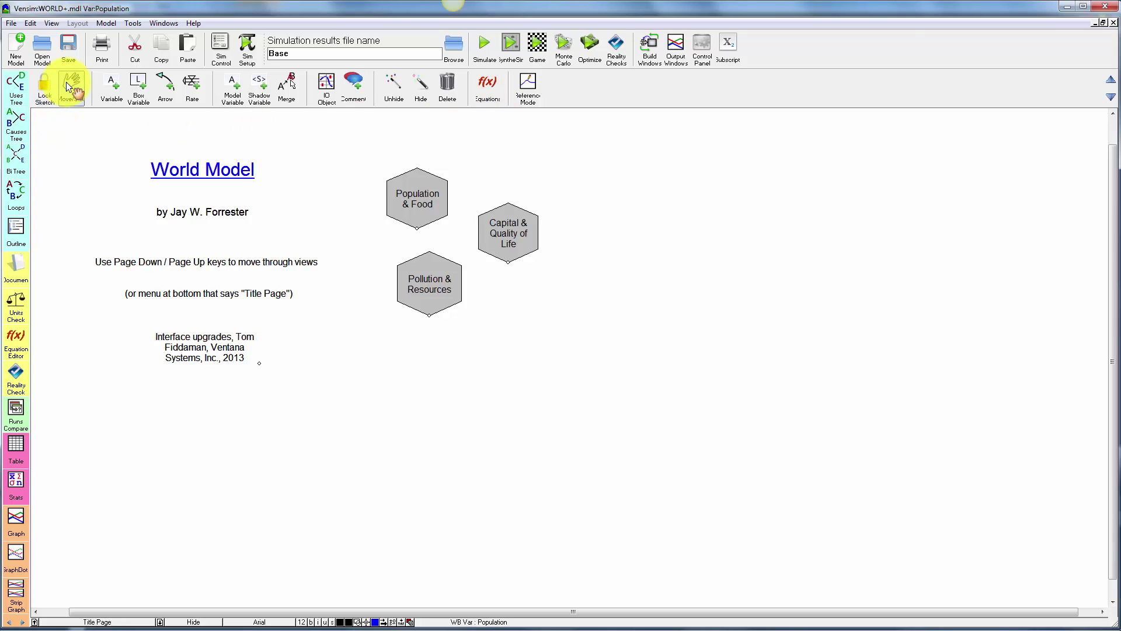
# - Set the Population & Food tile to Navigate View to the Population & Food view and tick no cause
pyautogui.doubleClick(413, 197)
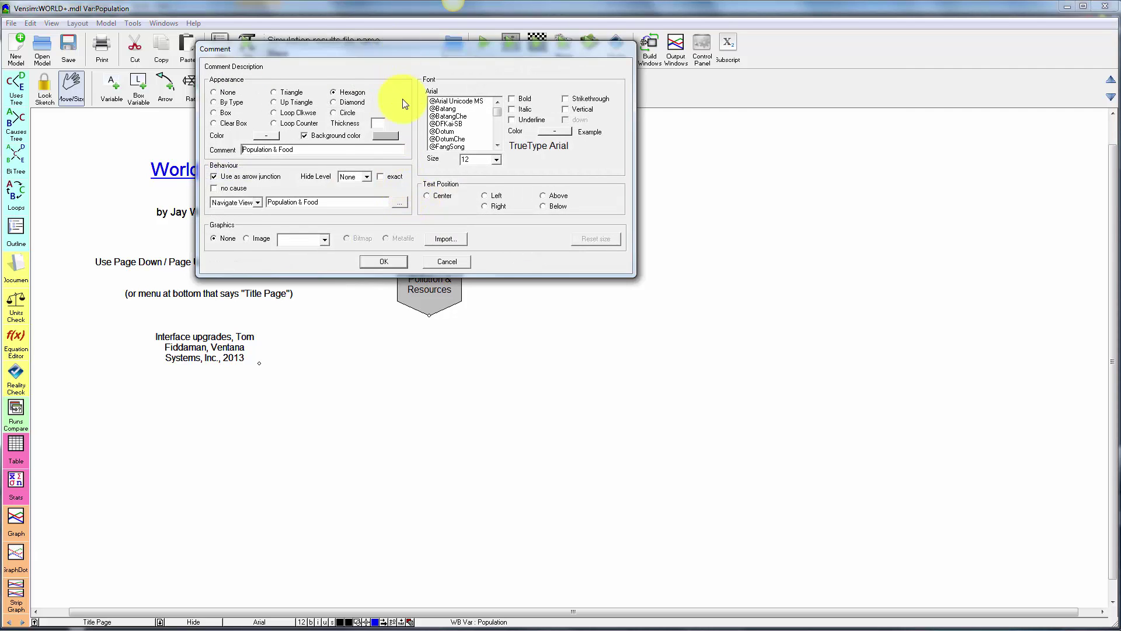
pyautogui.moveTo(402, 99); pyautogui.dragTo(392, 145)
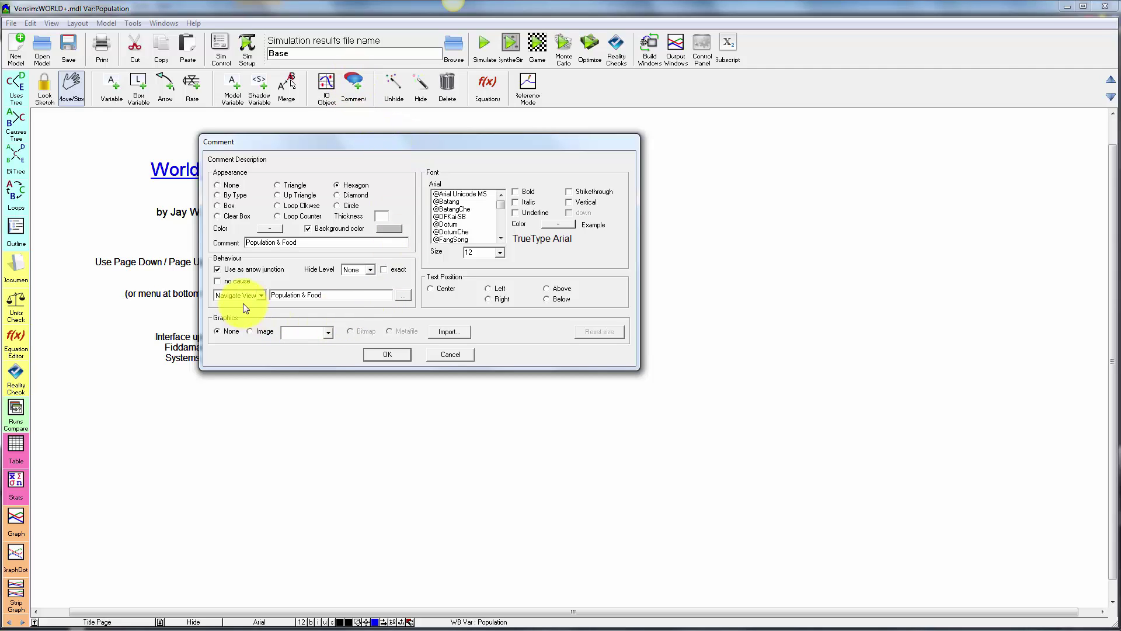
pyautogui.click(224, 296)
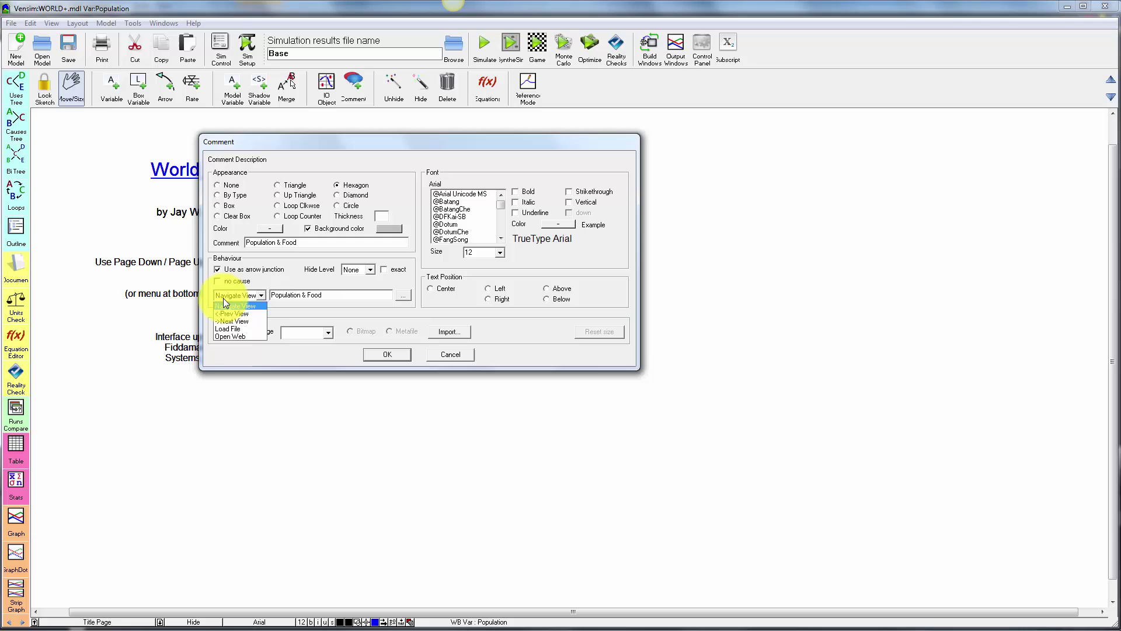
pyautogui.click(223, 304)
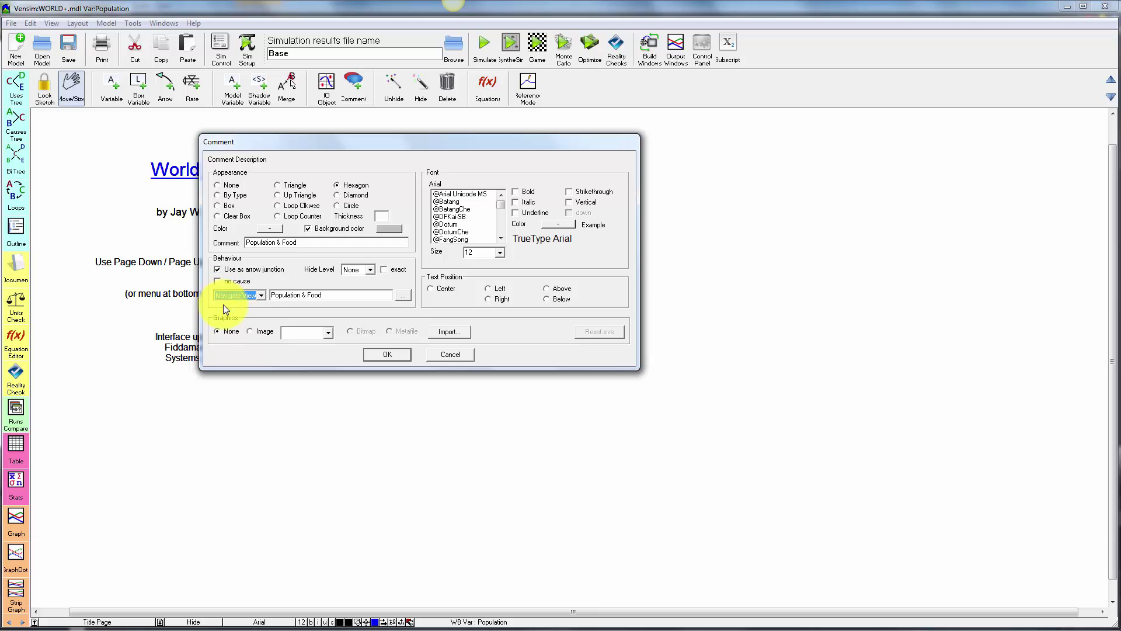
pyautogui.click(402, 295)
pyautogui.click(315, 219)
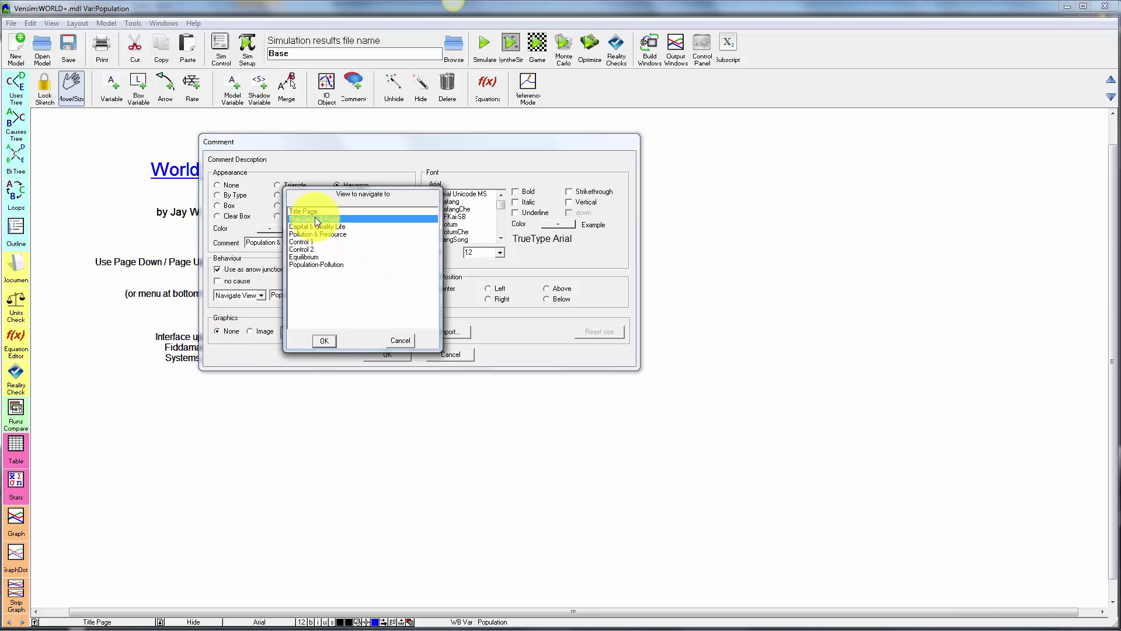
pyautogui.click(326, 342)
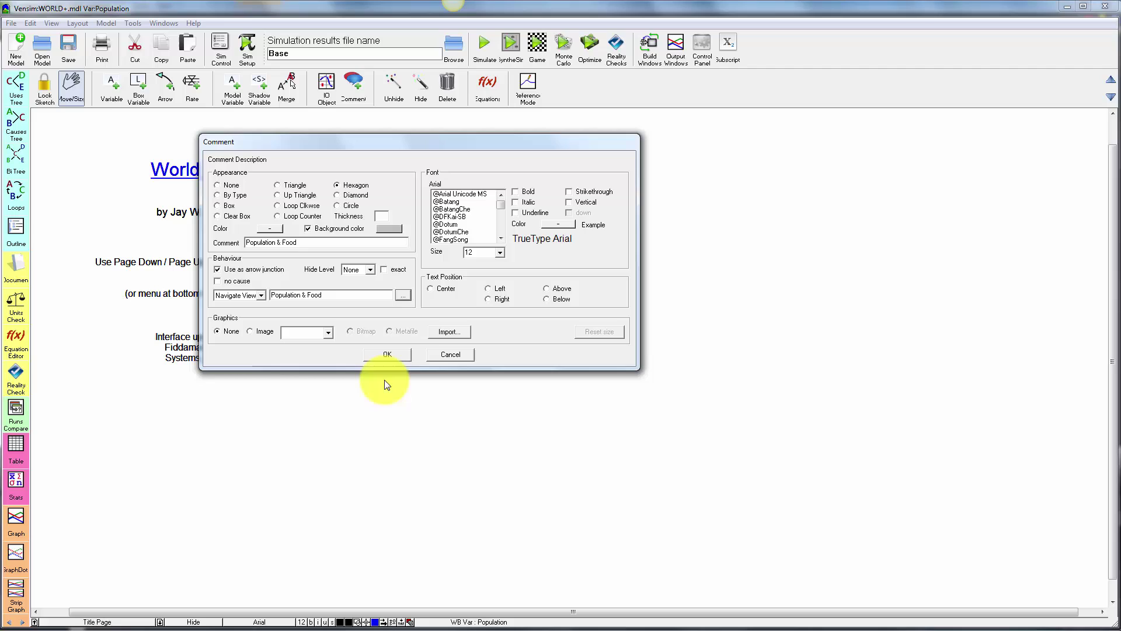
pyautogui.click(217, 281)
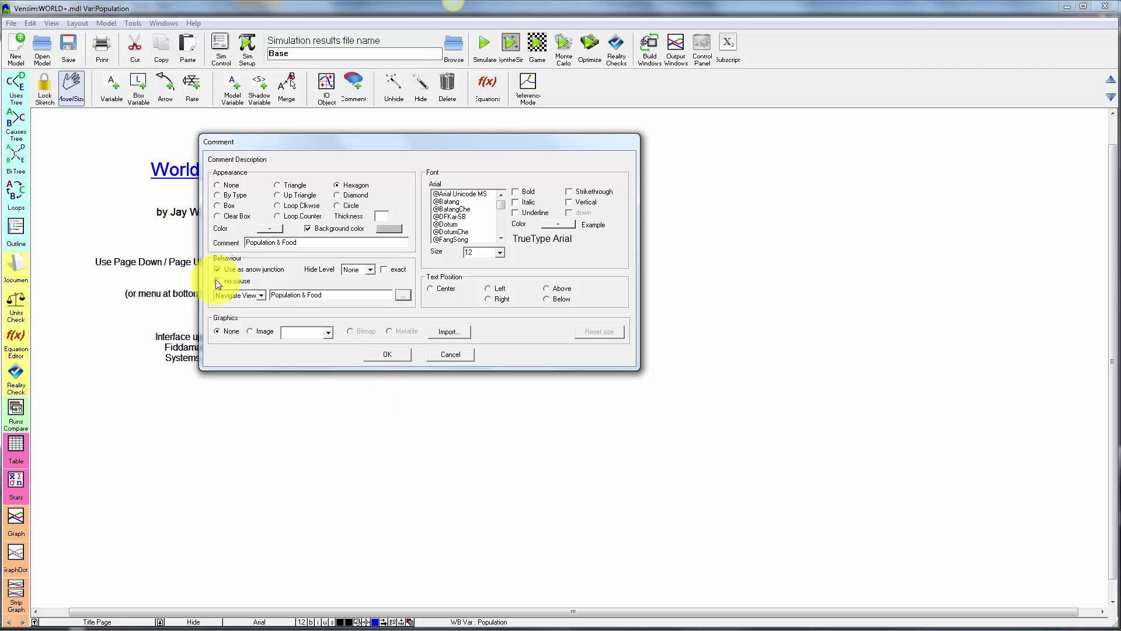
# - Apply the tile settings, then draw curved arrows both ways between Population & Food and Capital & Quality of Life
pyautogui.click(387, 355)
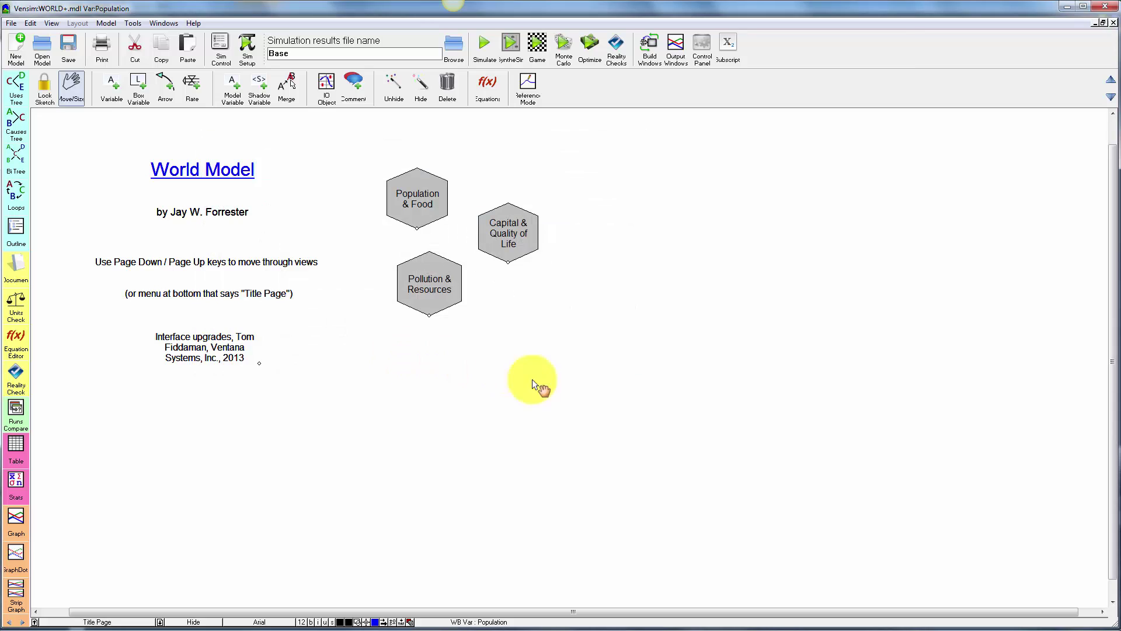
pyautogui.click(161, 83)
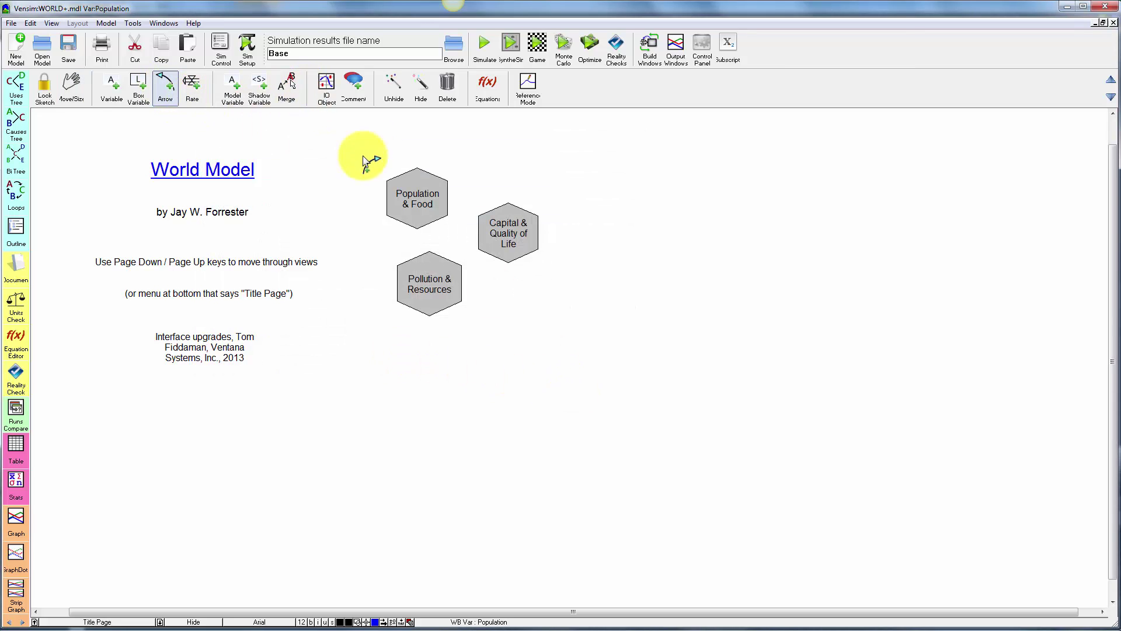
pyautogui.click(435, 196)
pyautogui.click(469, 189)
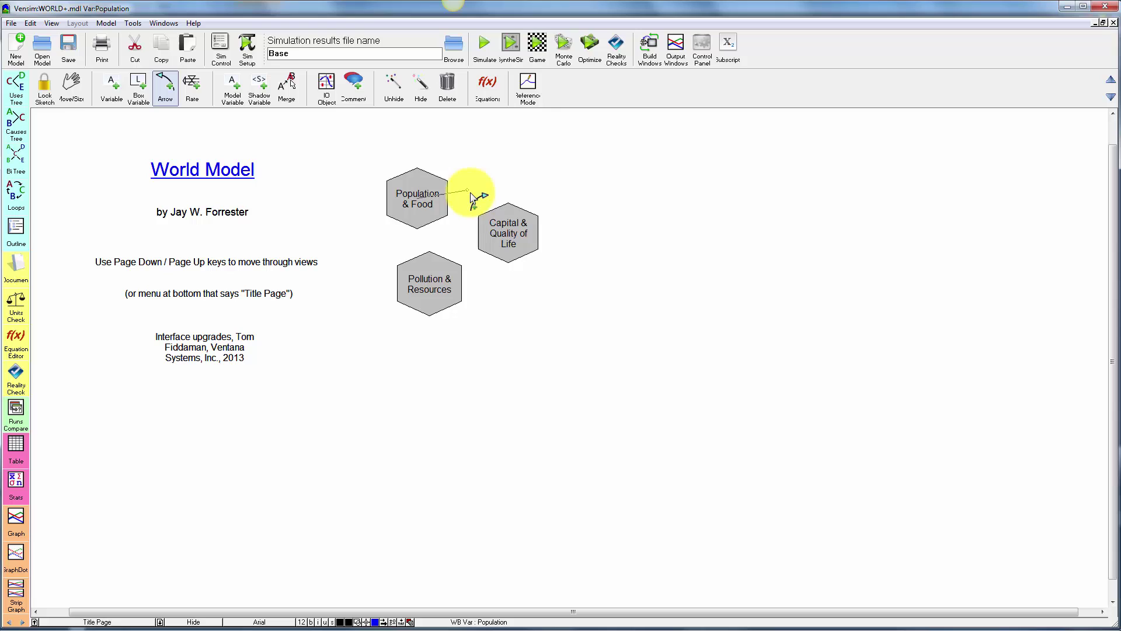
pyautogui.click(501, 232)
pyautogui.click(496, 233)
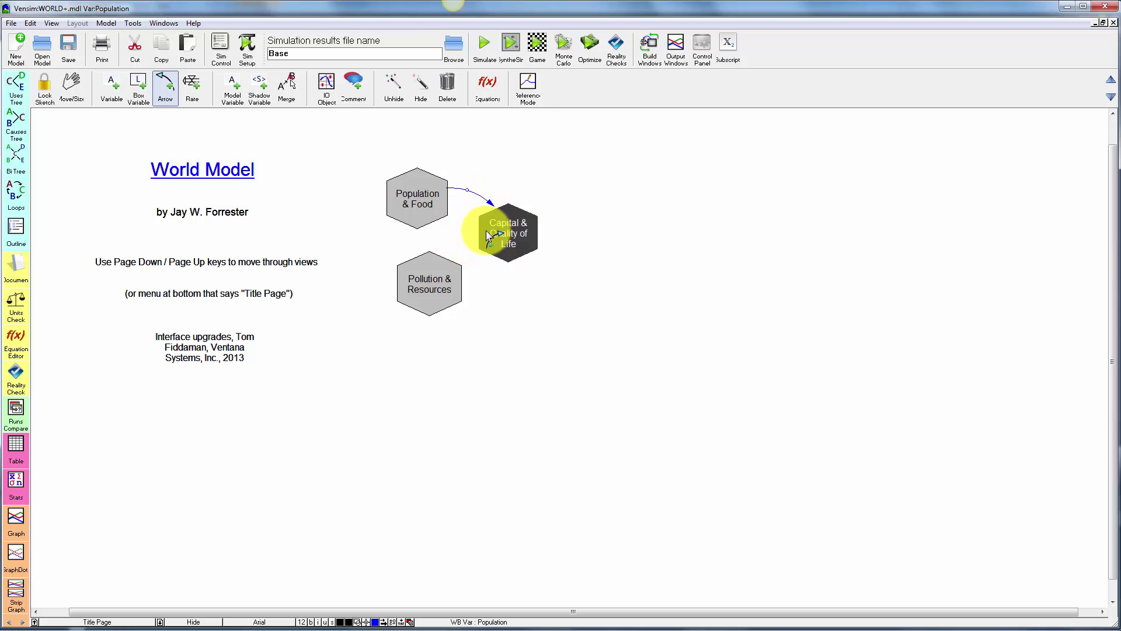
pyautogui.click(421, 222)
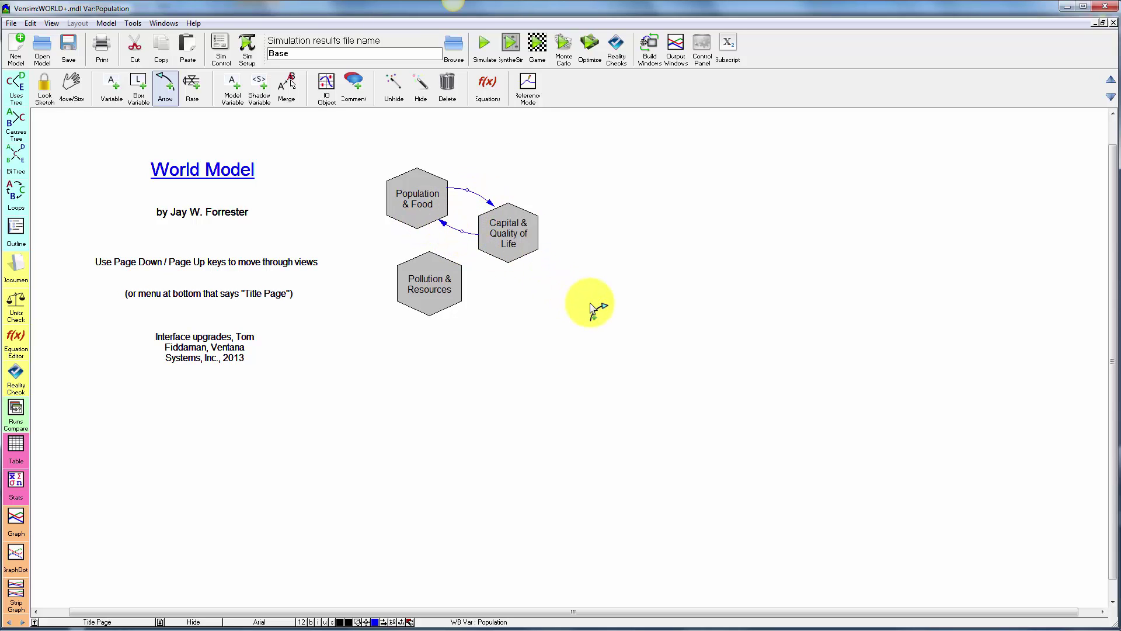